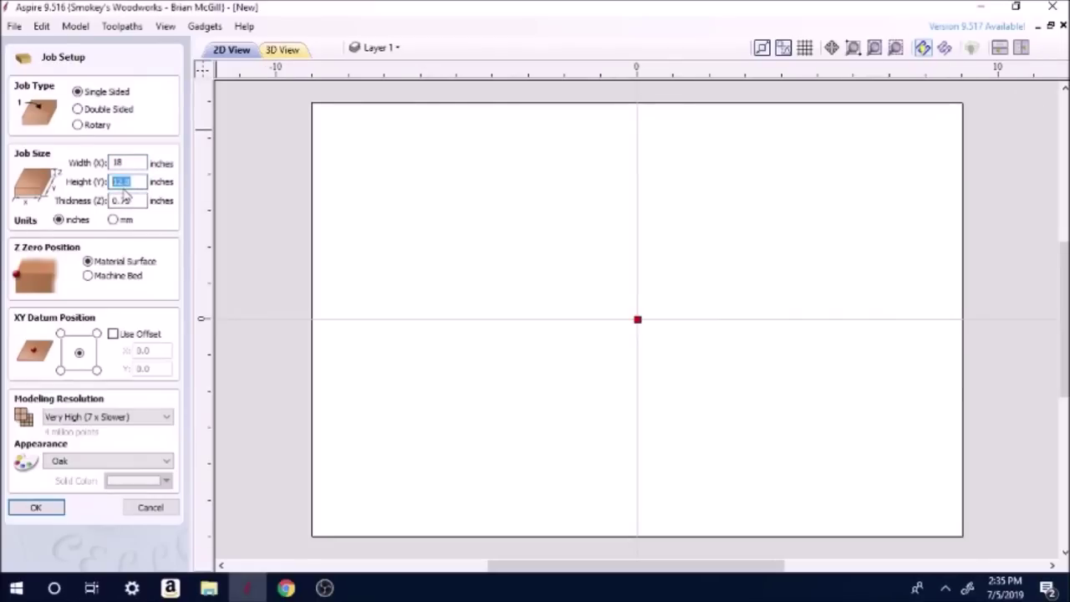
Set the job height to 6 inches, keep the Very High modeling resolution and create the job.
text(6)
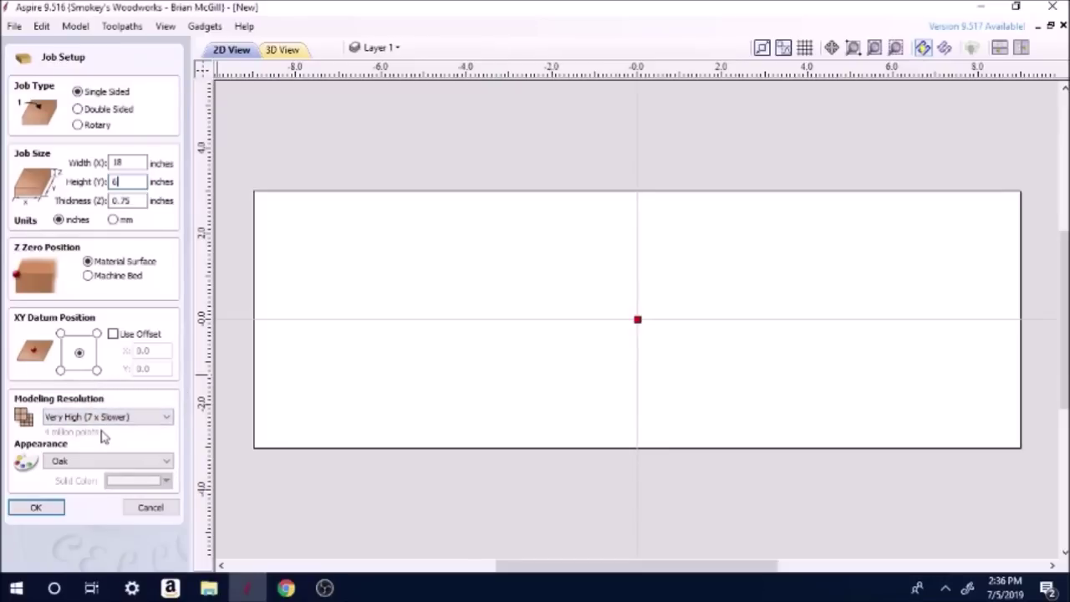
click(167, 418)
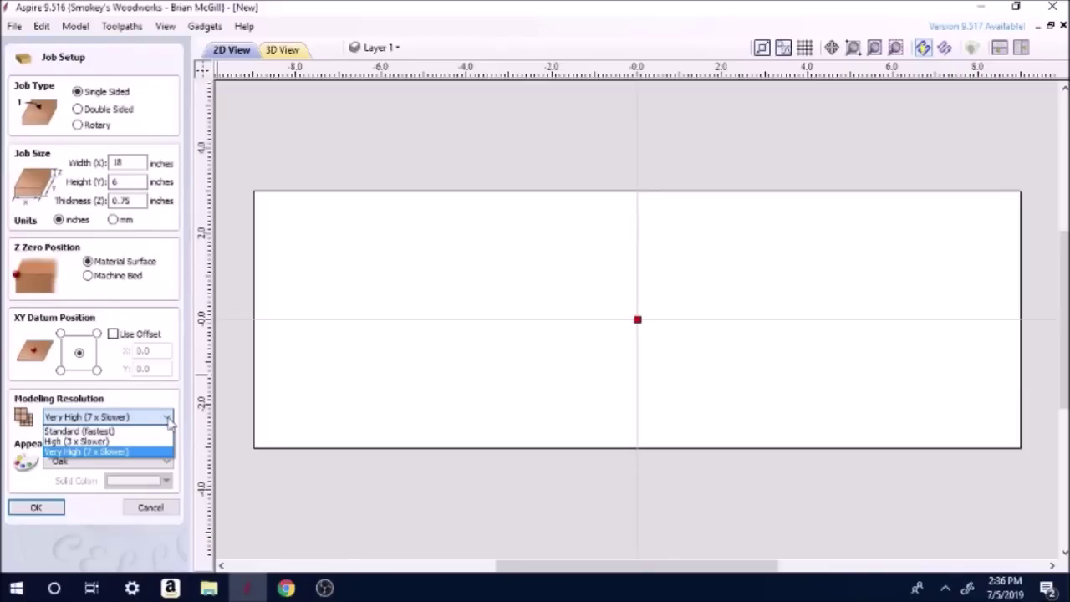
click(169, 421)
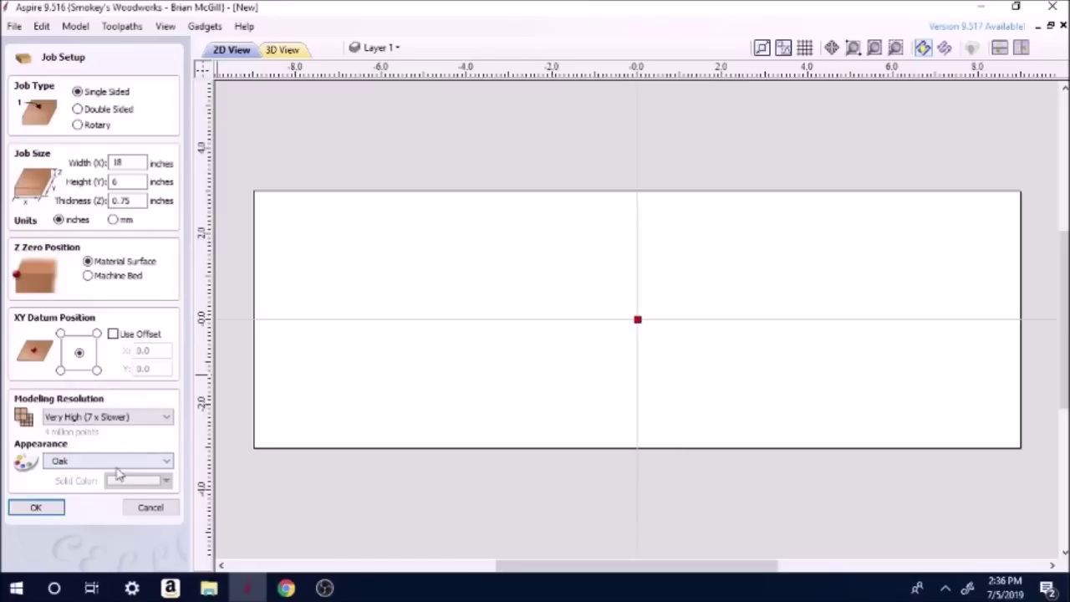
click(36, 508)
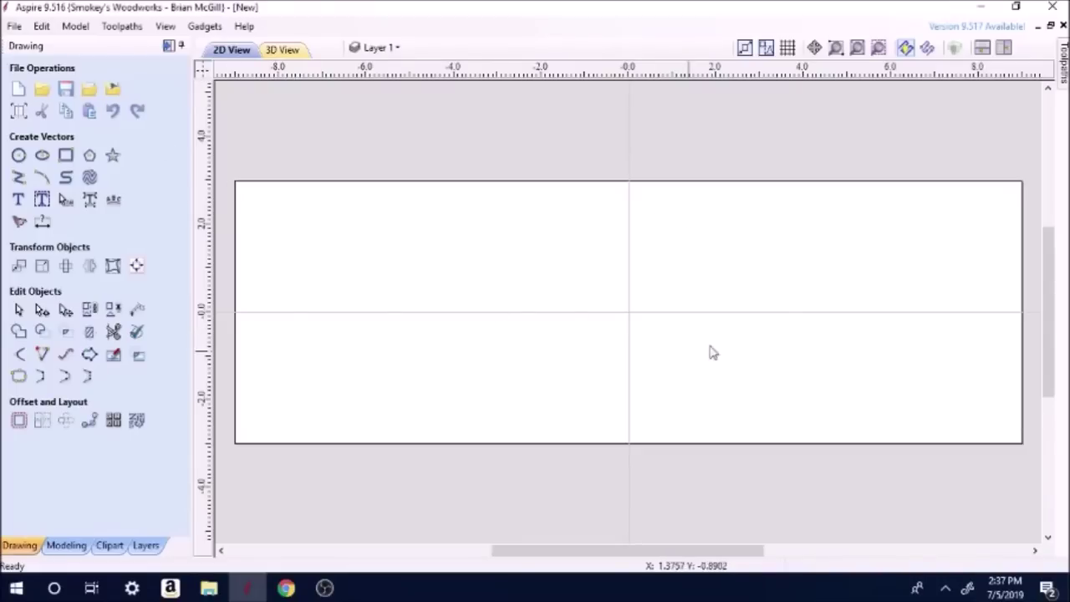
Reopen the job setup and set the material width to 24 inches.
click(18, 114)
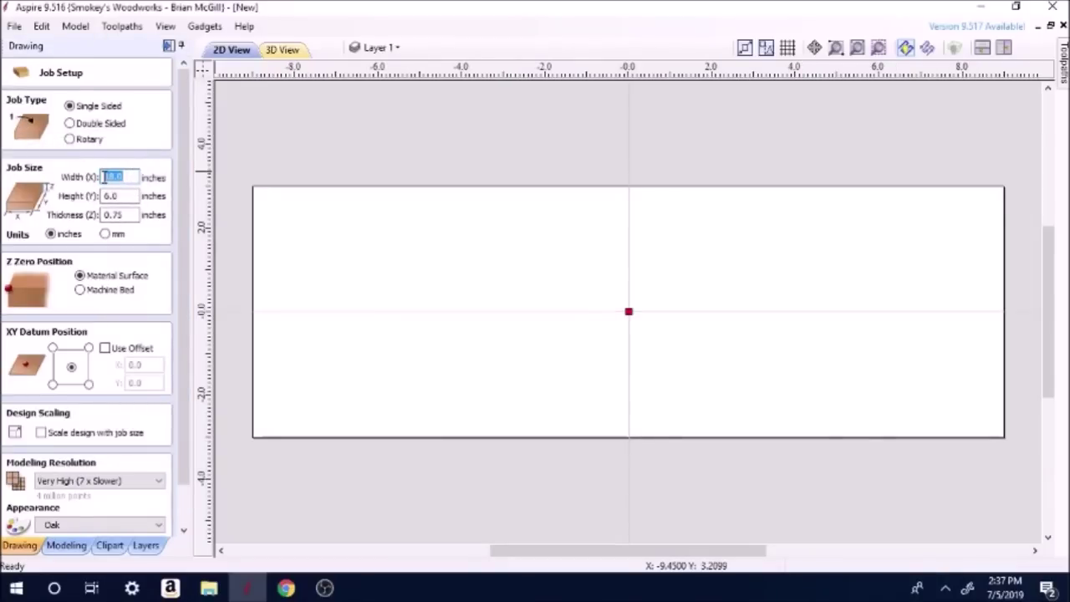
text(24)
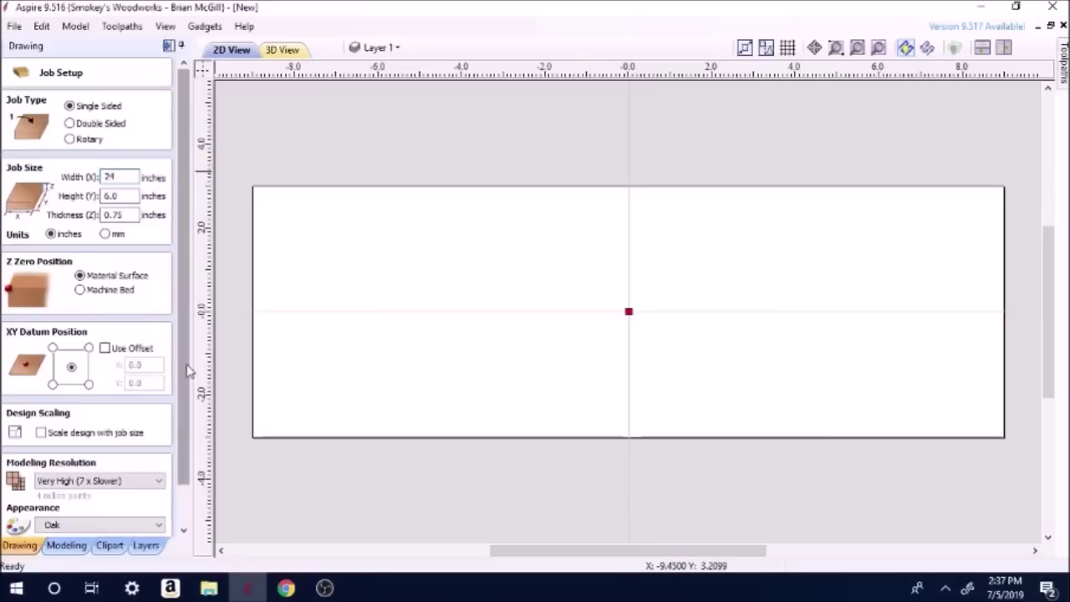
key(Tab)
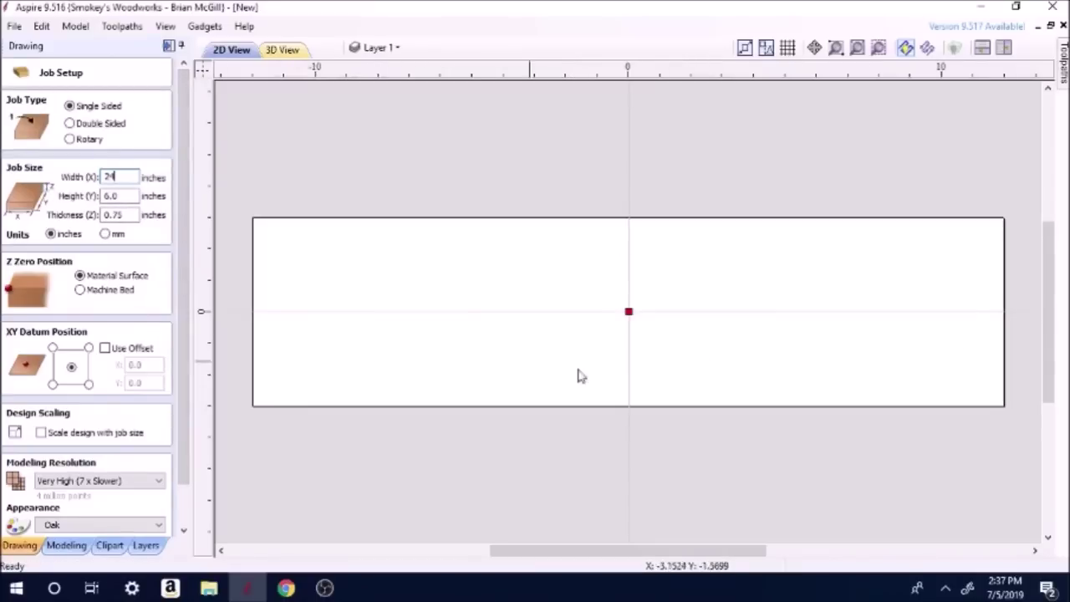
Set the material width back to 18 inches and accept the job setup.
drag(139, 177, 94, 189)
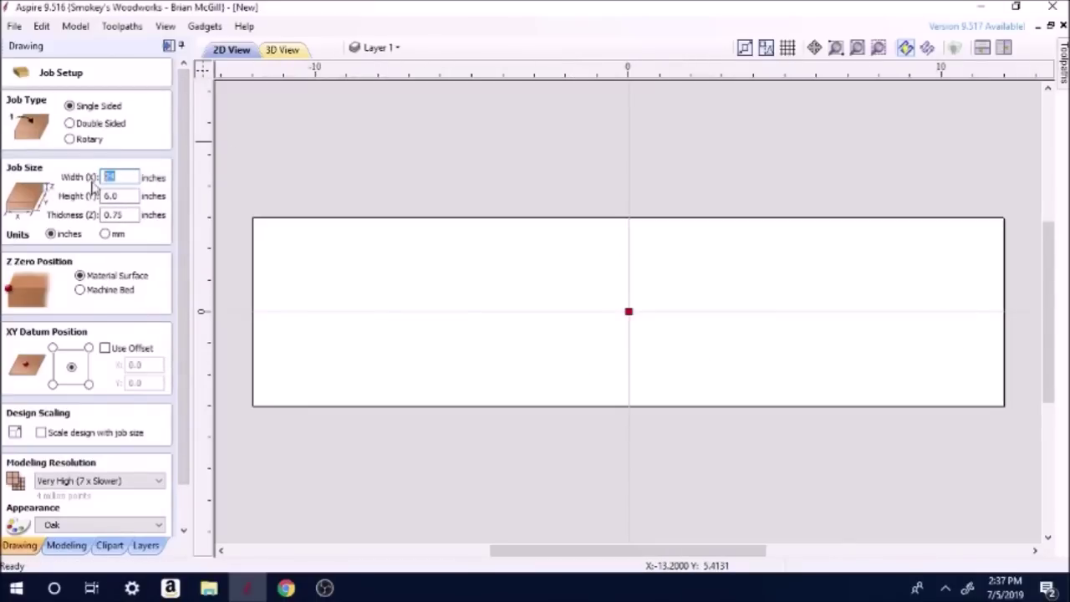
text(18)
key(Return)
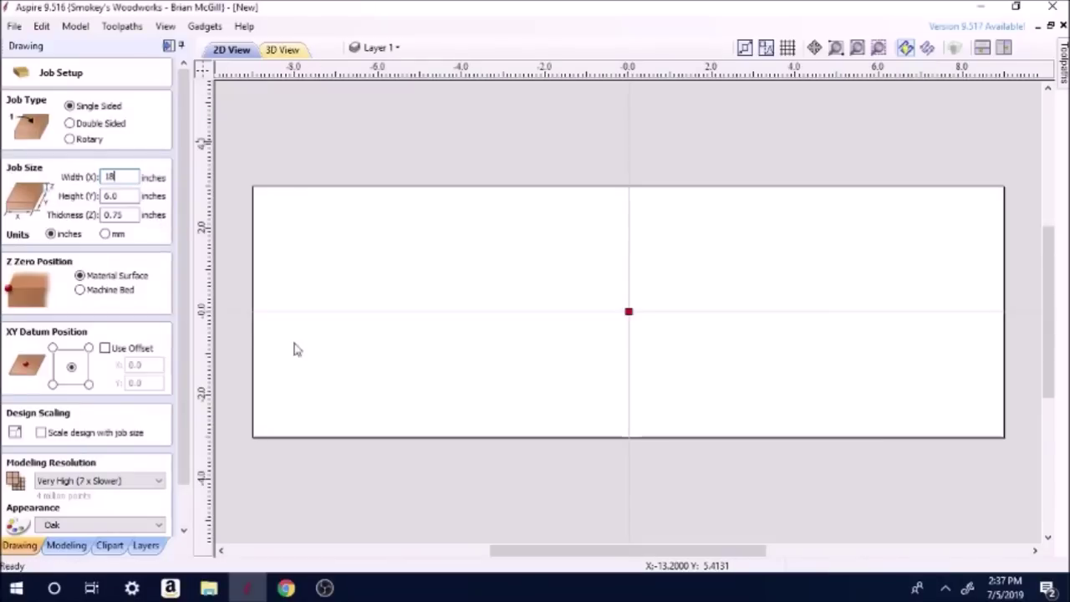
scroll(174, 301, down, 1)
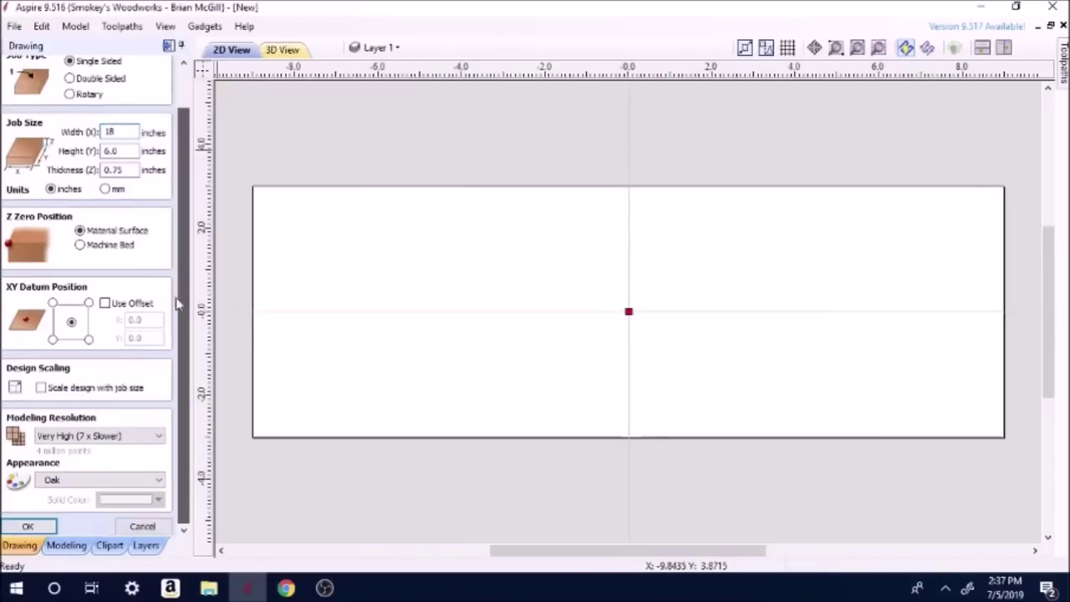
click(35, 526)
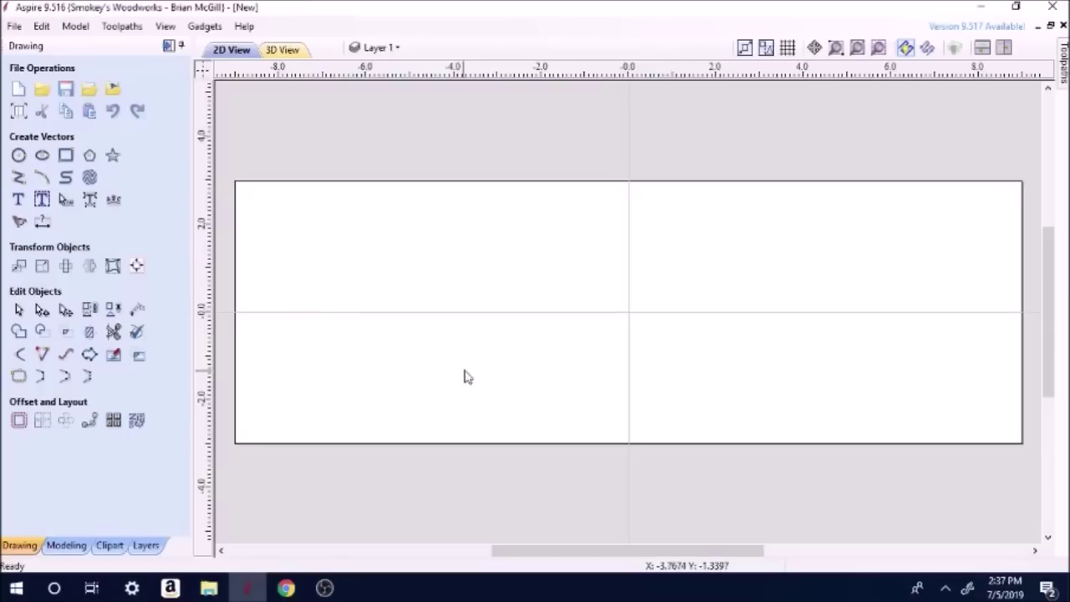
Create the text "Welcome" in Arial Black and scale it proportionally to about 17 by 2.5 inches.
click(18, 202)
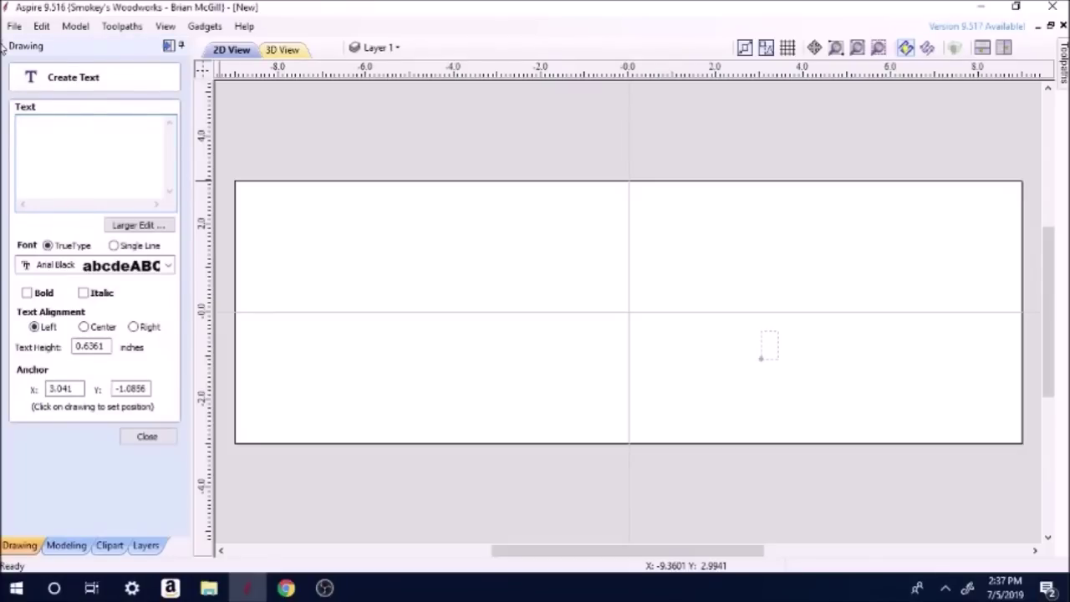
text(Welcome)
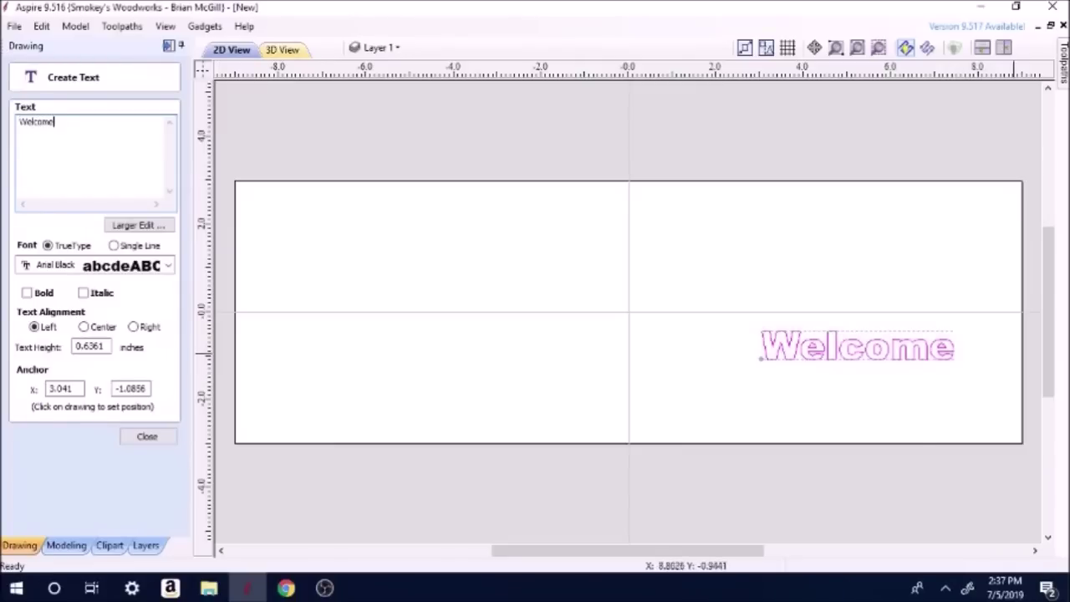
click(847, 355)
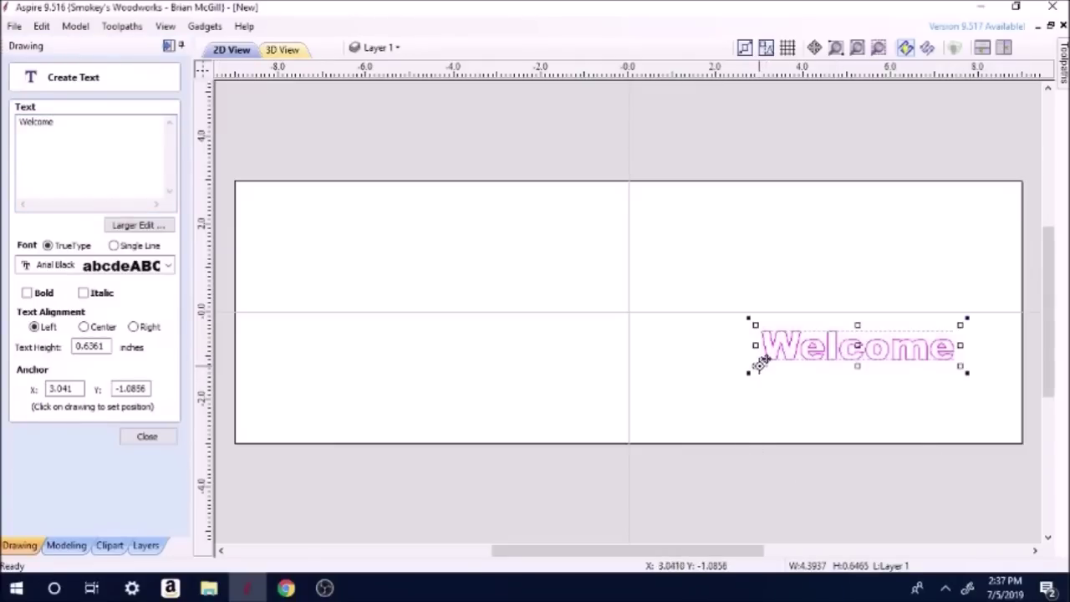
drag(757, 365, 471, 434)
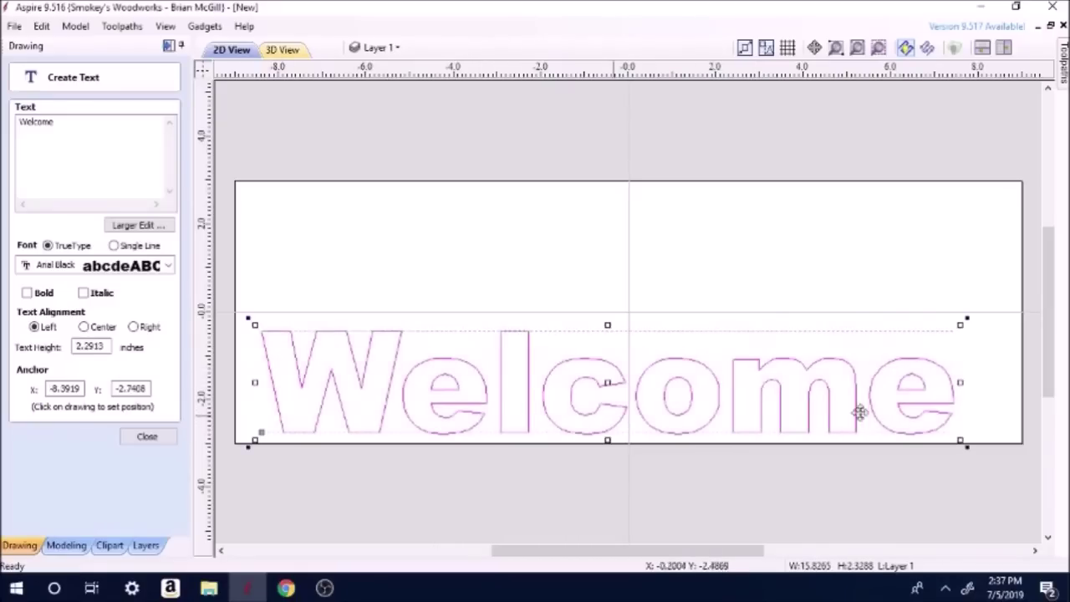
mouse_move(963, 317)
mouse_down()
mouse_move(977, 306)
mouse_move(957, 323)
mouse_up()
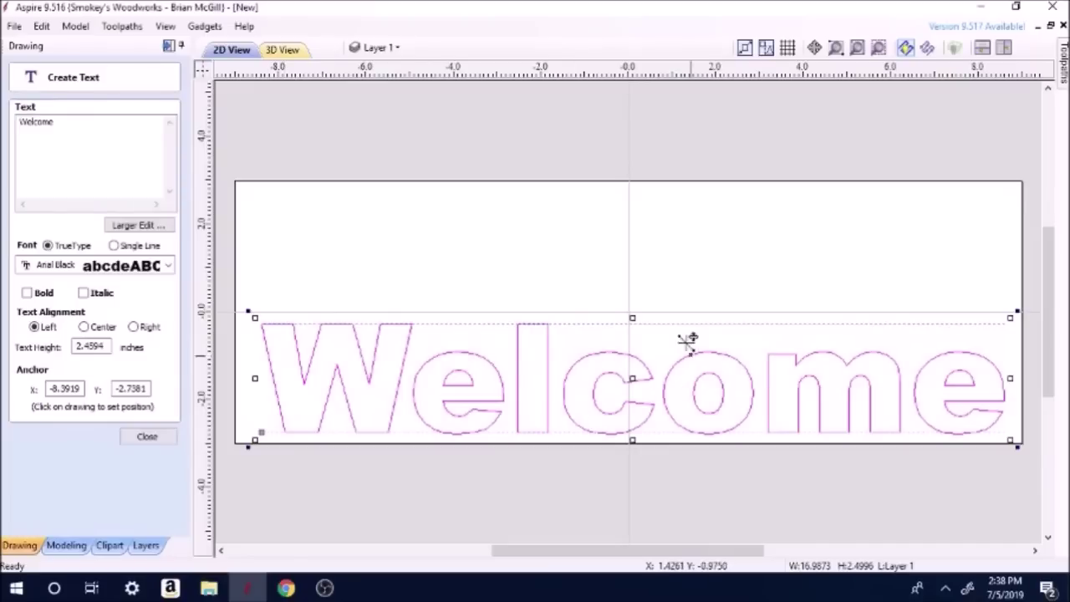
Stretch the Welcome text vertically to about 4.06 inches high and finish the text creation.
mouse_move(633, 320)
mouse_down()
mouse_move(638, 251)
mouse_move(634, 311)
mouse_up()
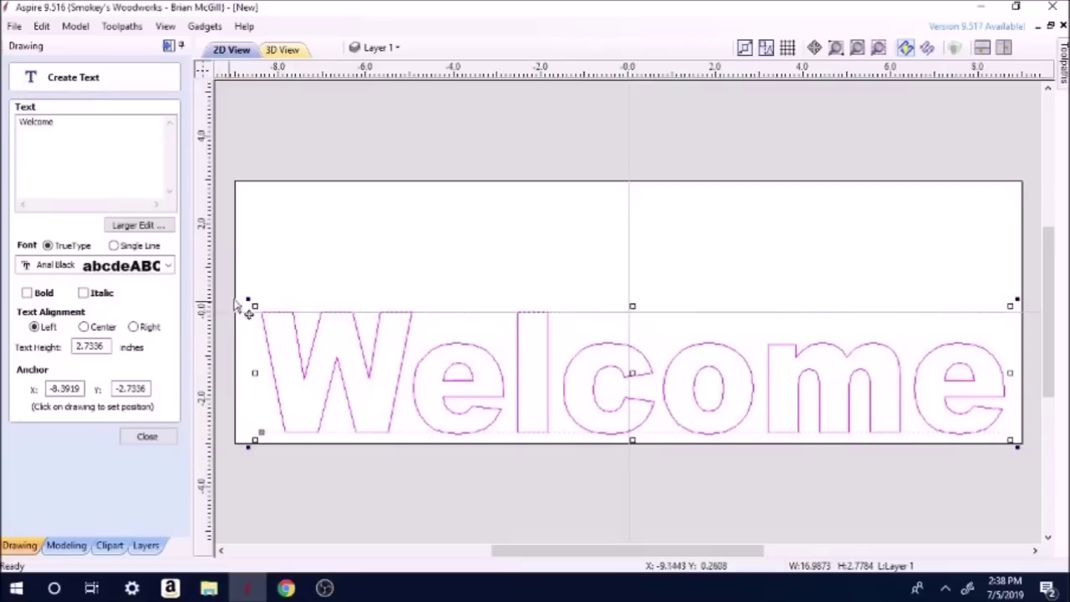
click(633, 304)
drag(633, 304, 635, 256)
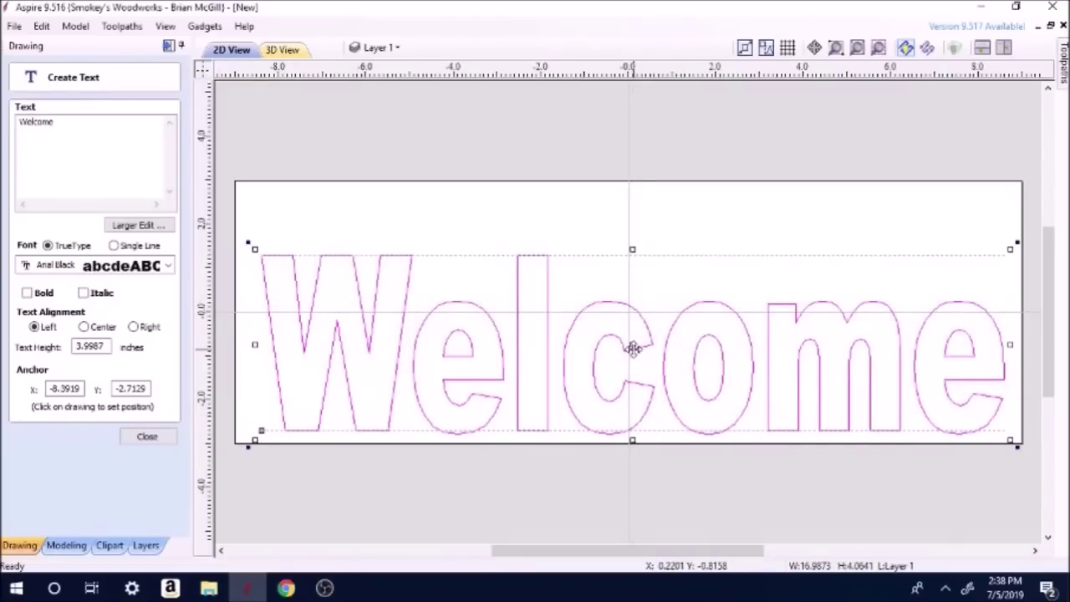
click(147, 438)
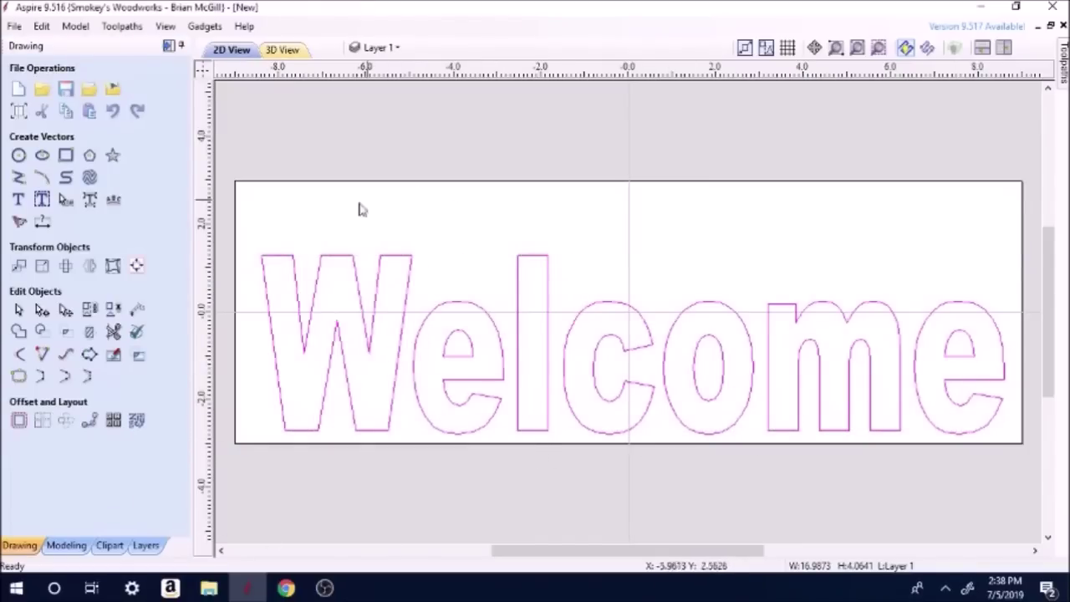
Center the Welcome text on the material both horizontally and vertically with the alignment tools.
click(464, 305)
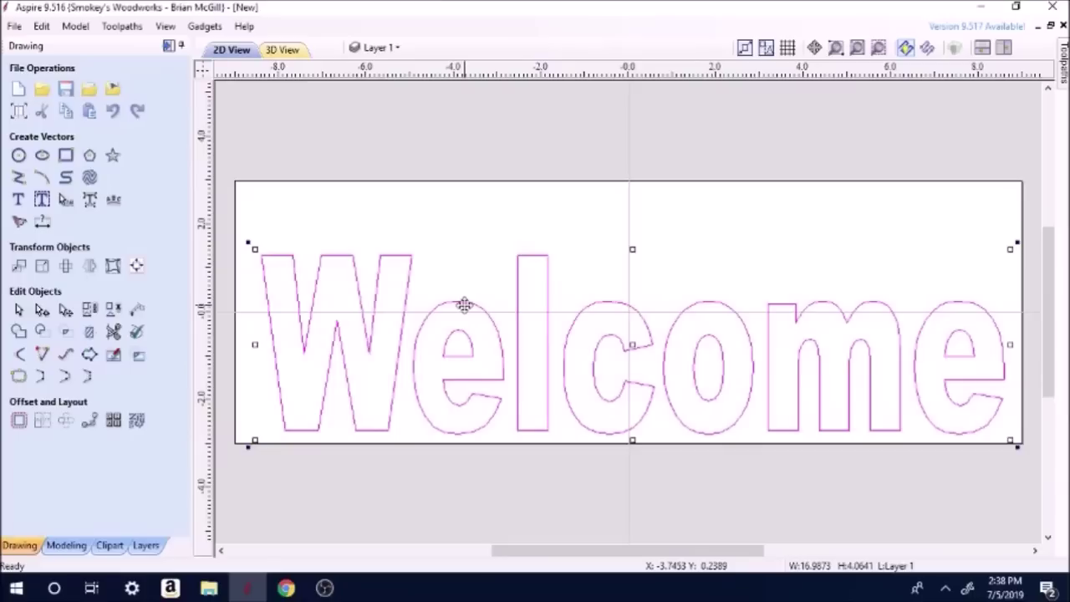
click(138, 268)
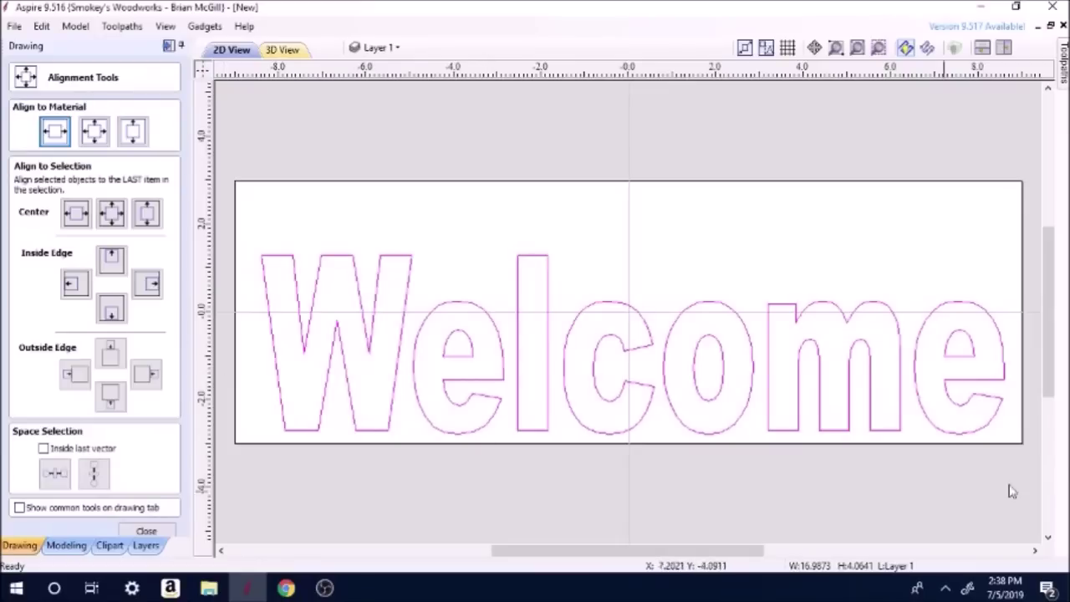
click(96, 136)
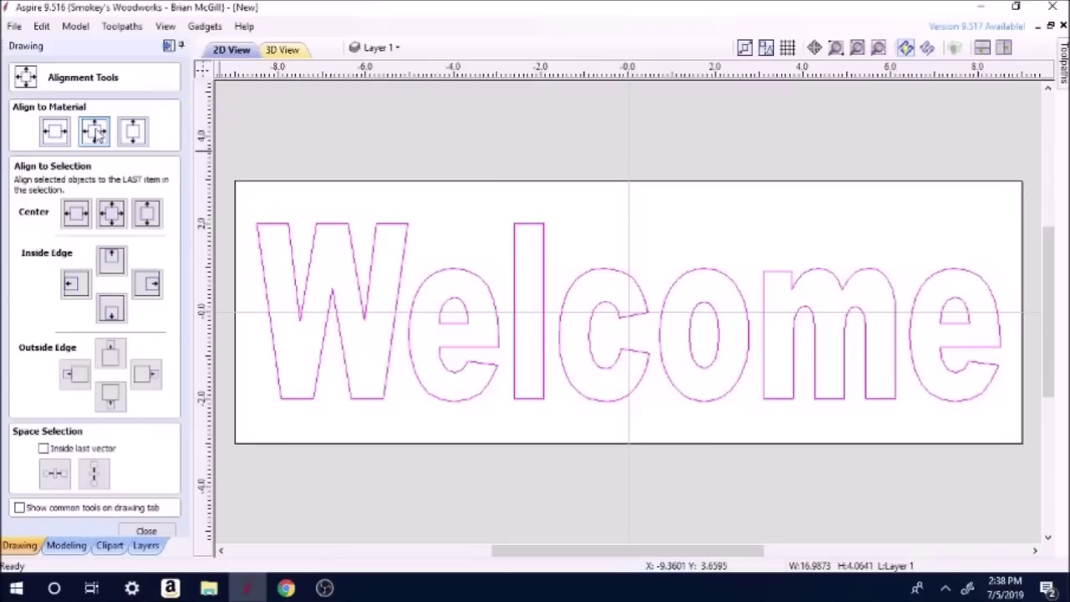
click(96, 132)
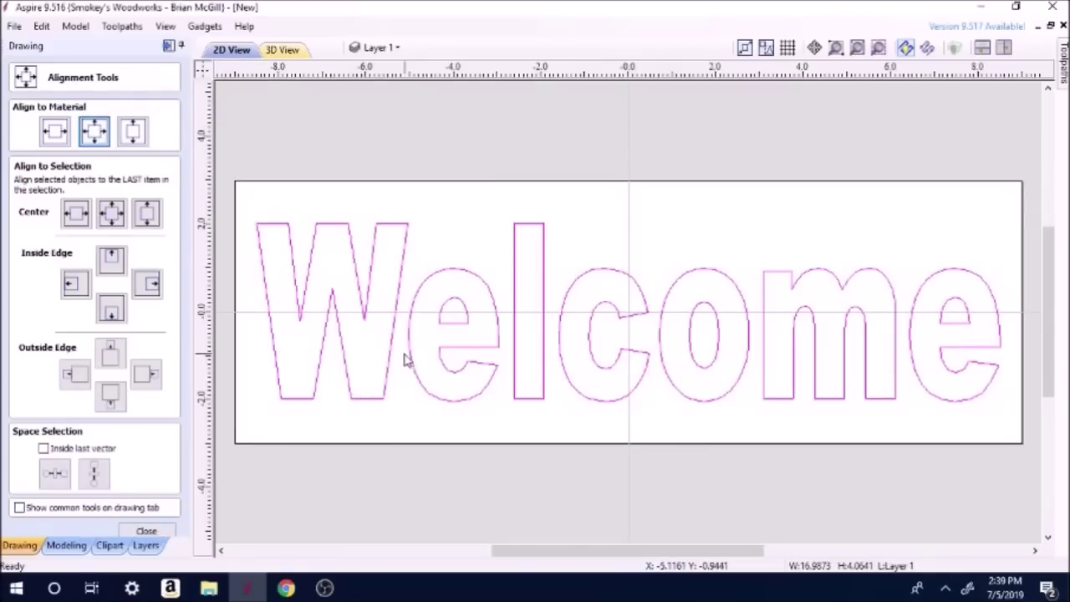
Shrink the Welcome text to about 15 by 3.6 inches, center it on the material again and close the alignment tools.
click(346, 376)
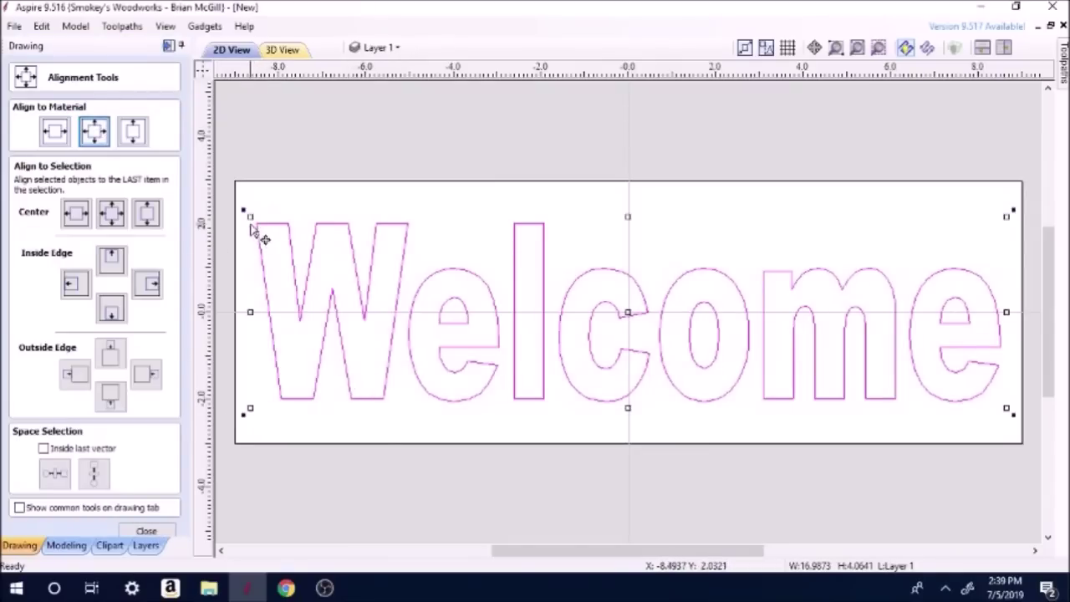
drag(249, 215, 308, 241)
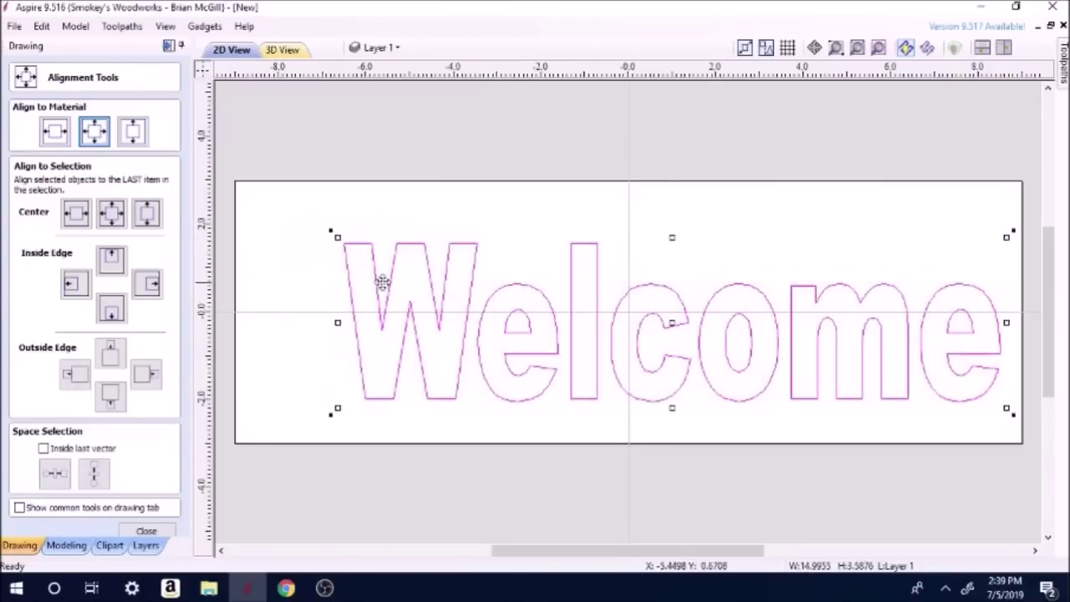
click(102, 135)
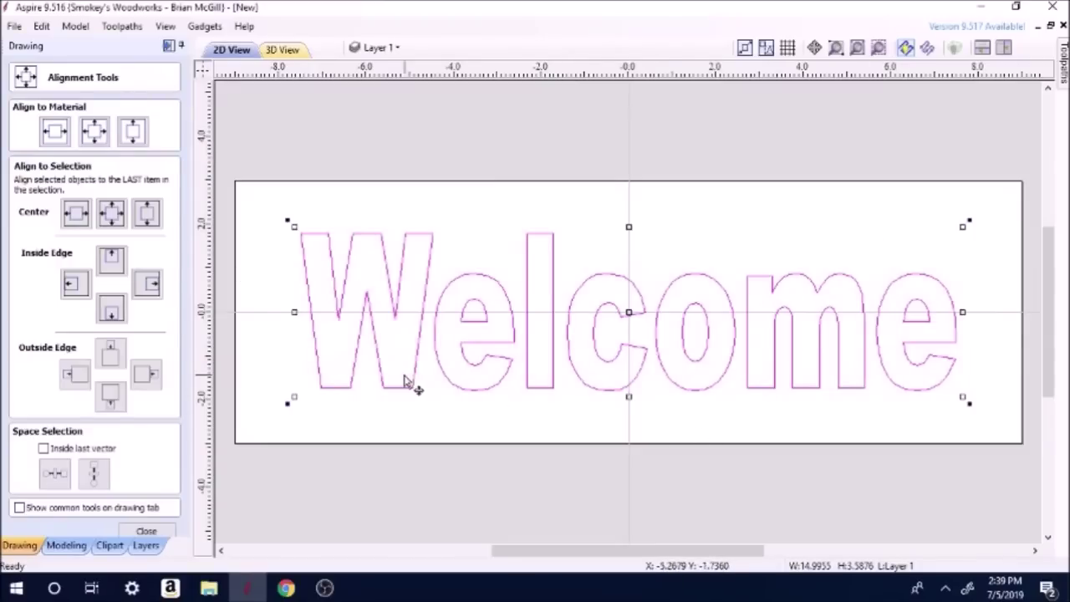
click(147, 531)
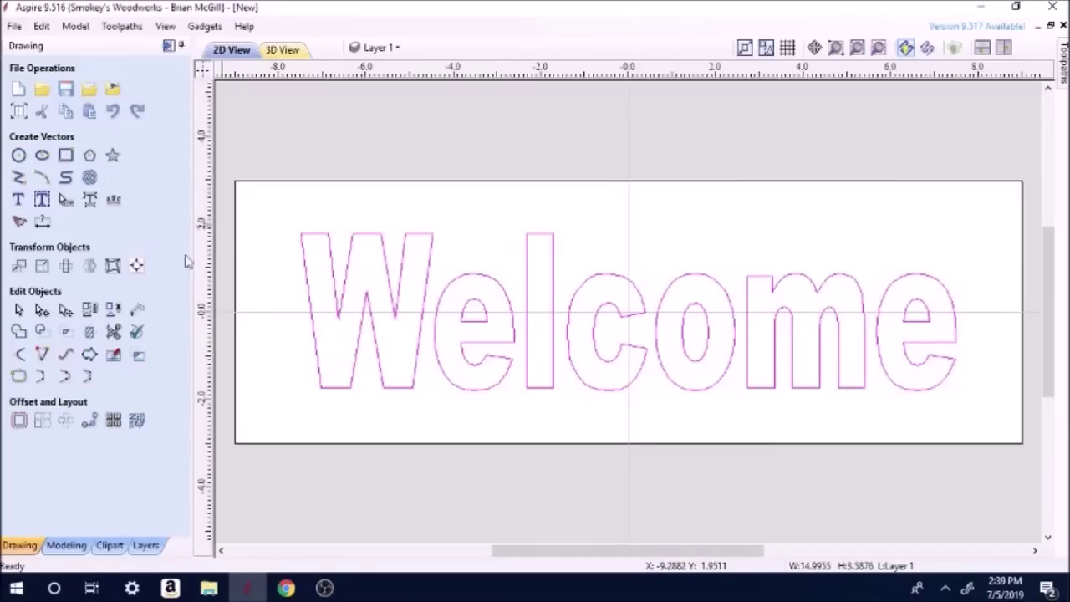
Select the Welcome text and open it for editing.
click(305, 280)
click(306, 281)
click(18, 199)
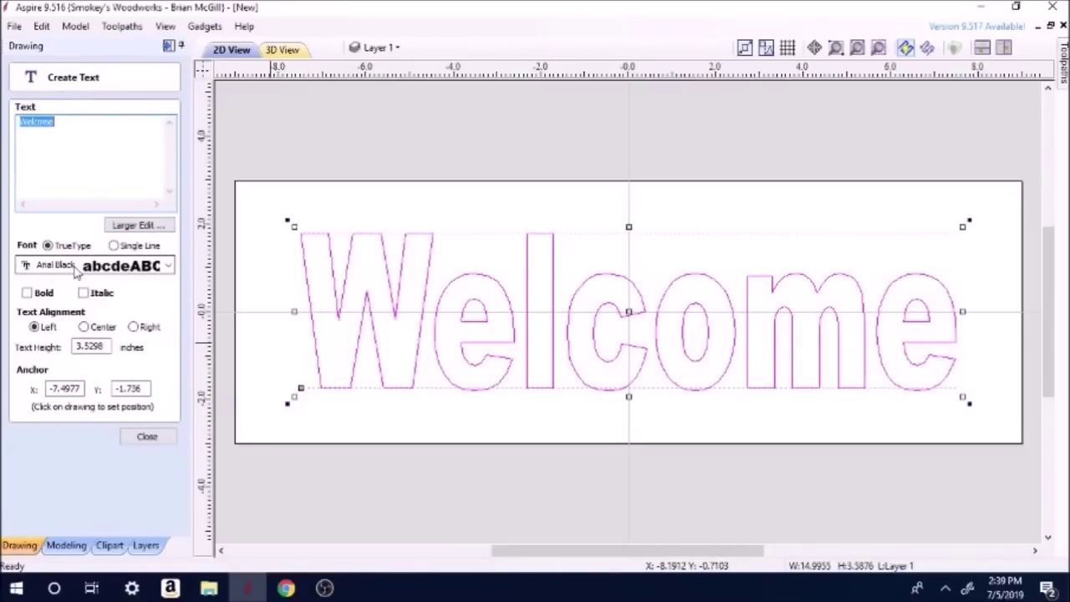
Try the Beauty and Chocolatines fonts on the Welcome text.
click(168, 266)
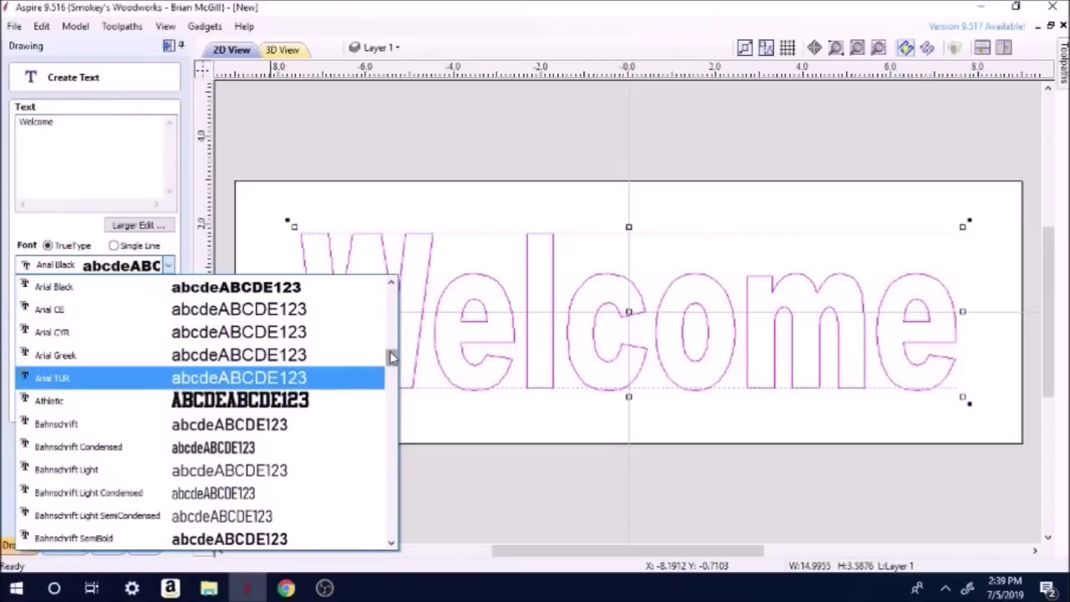
drag(392, 358, 390, 373)
click(248, 426)
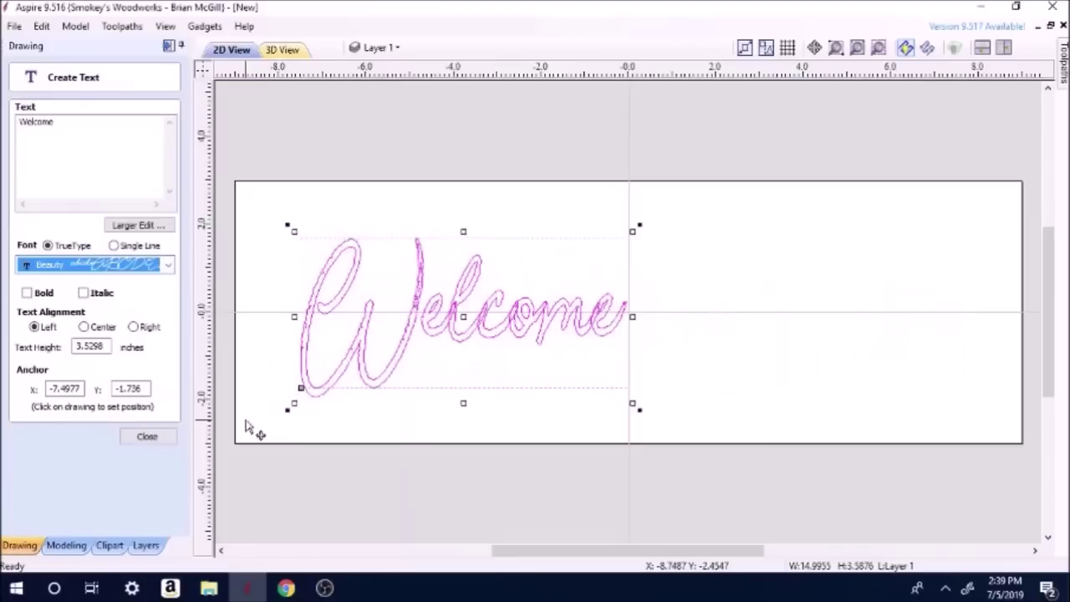
click(168, 264)
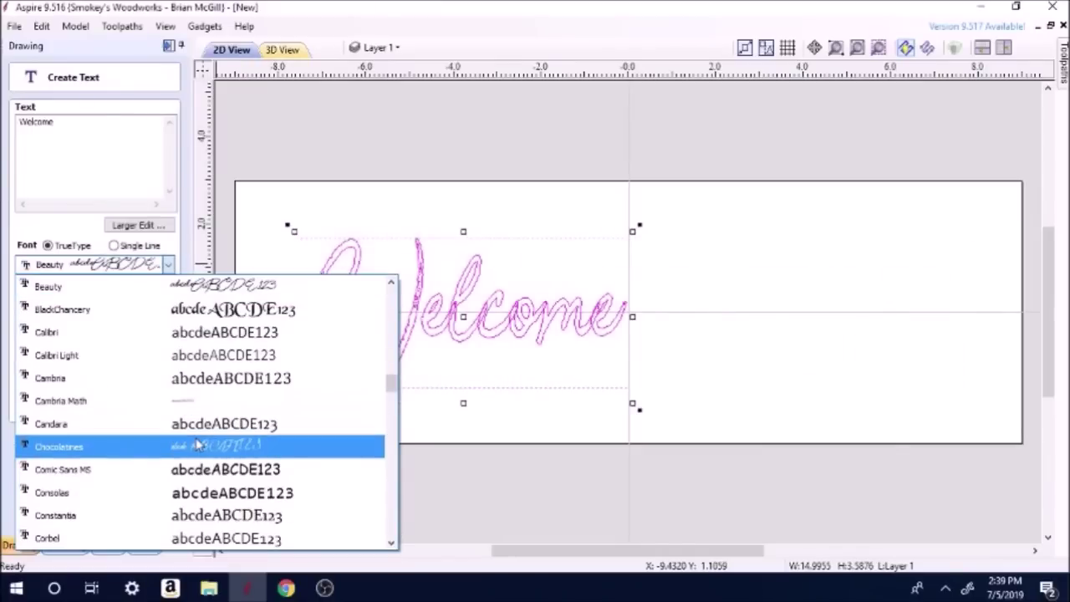
click(198, 444)
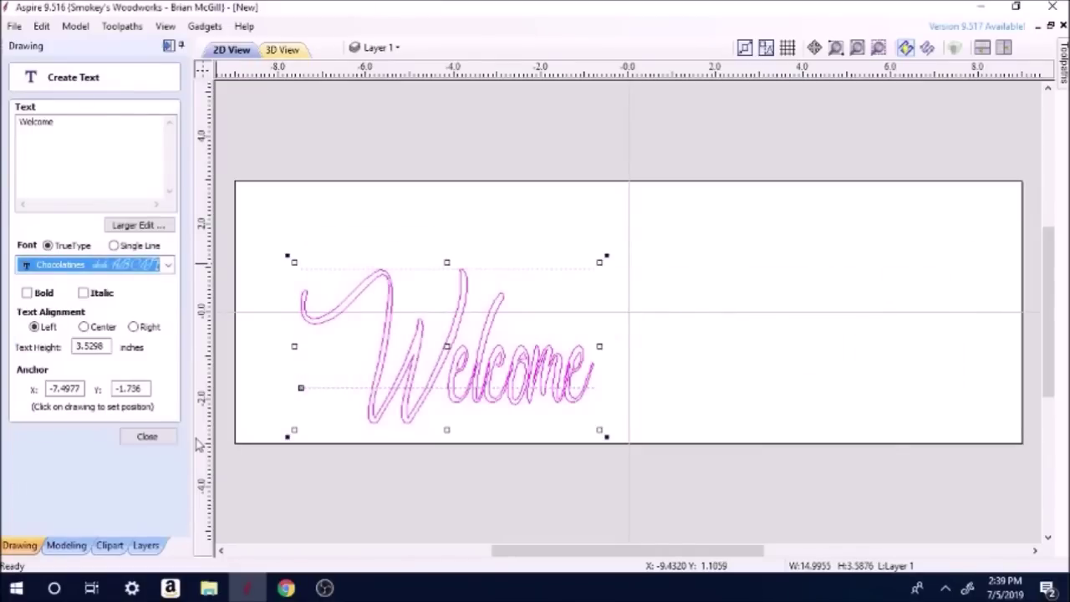
Change the font of the Welcome text to Gardenia.
click(168, 264)
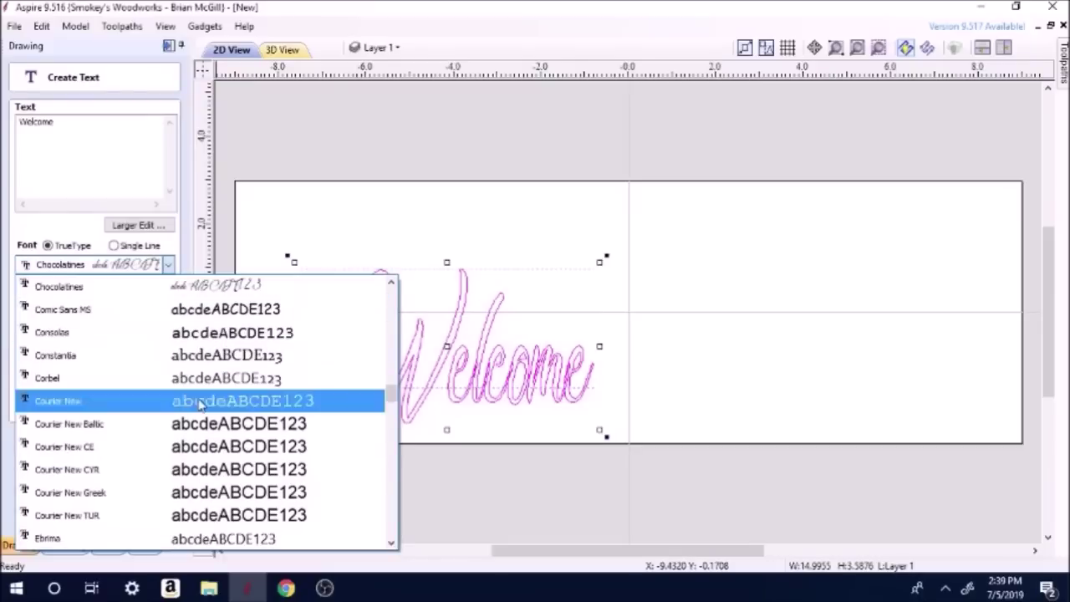
scroll(393, 399, down, 4)
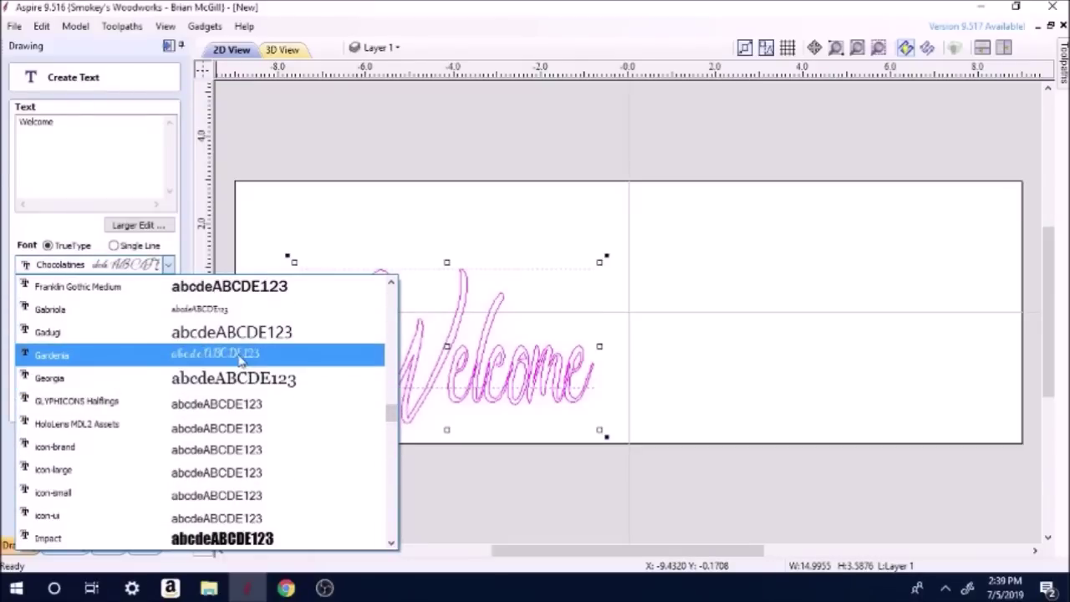
click(240, 359)
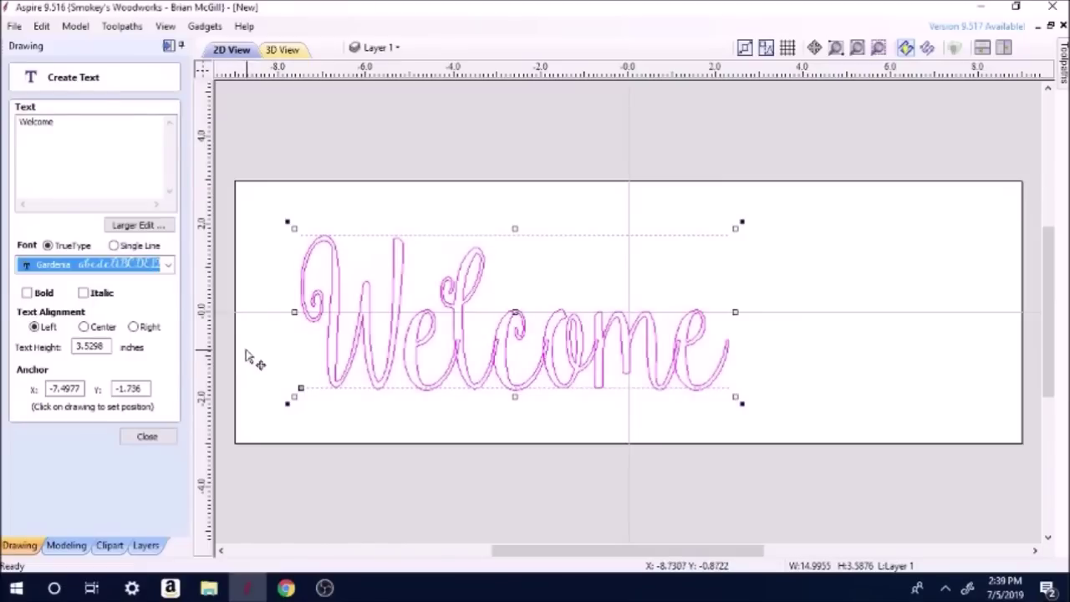
Try the Shorelines Script Bold and Sun Valley - Demo fonts on the Welcome text.
click(171, 264)
scroll(282, 420, up, 1)
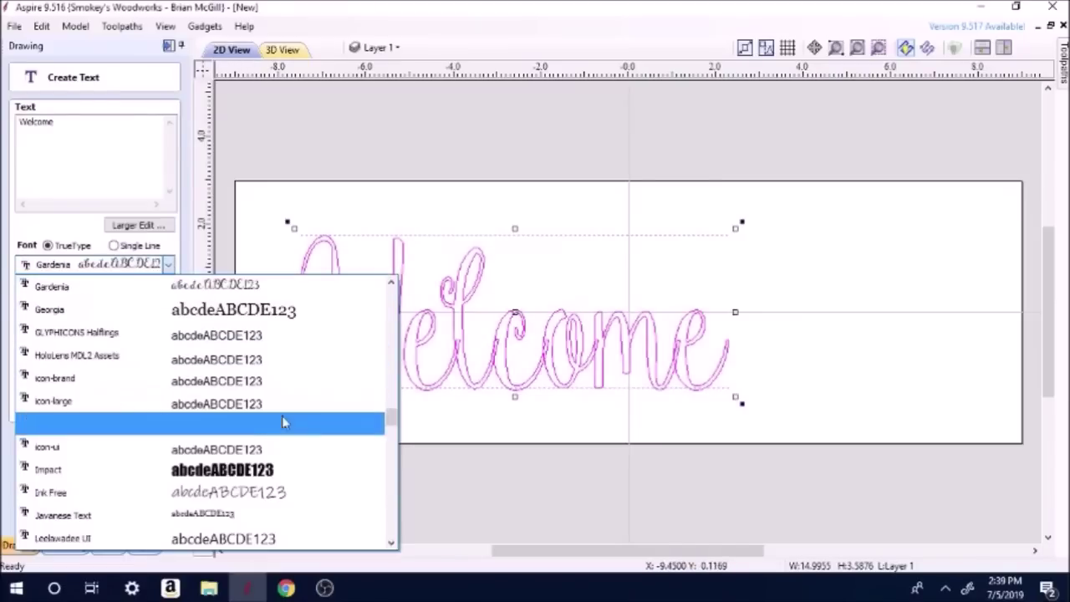
drag(389, 423, 383, 513)
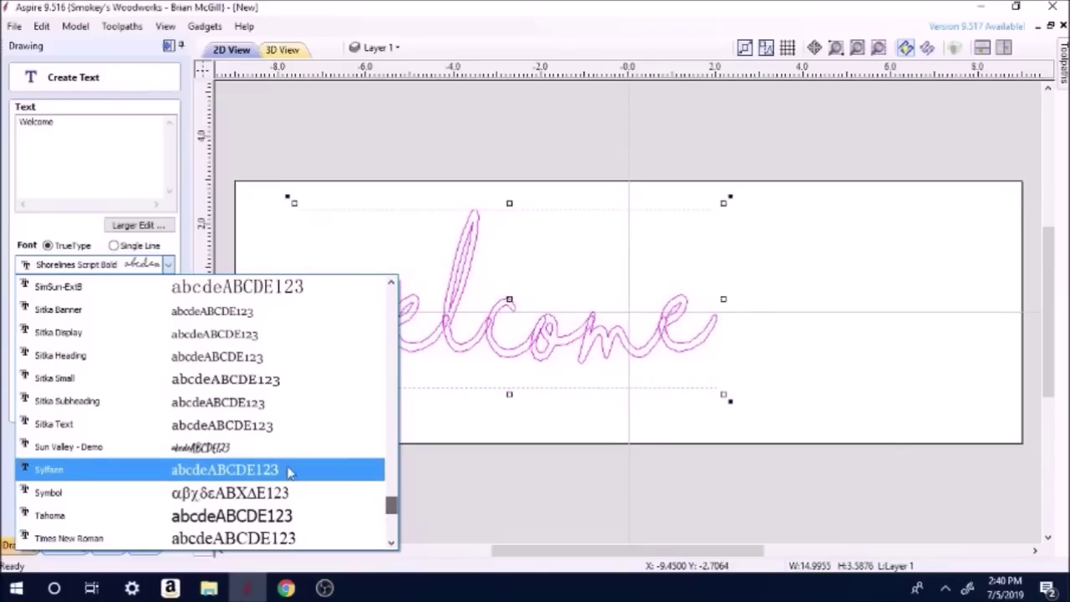
click(226, 447)
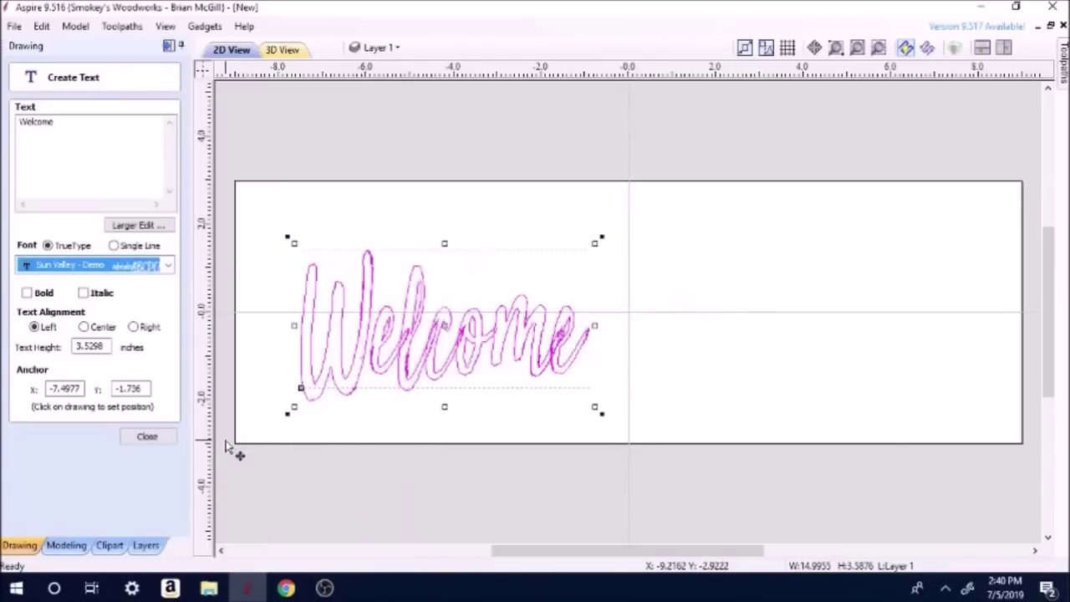
Change the font of the Welcome text to BlackChancery.
click(168, 265)
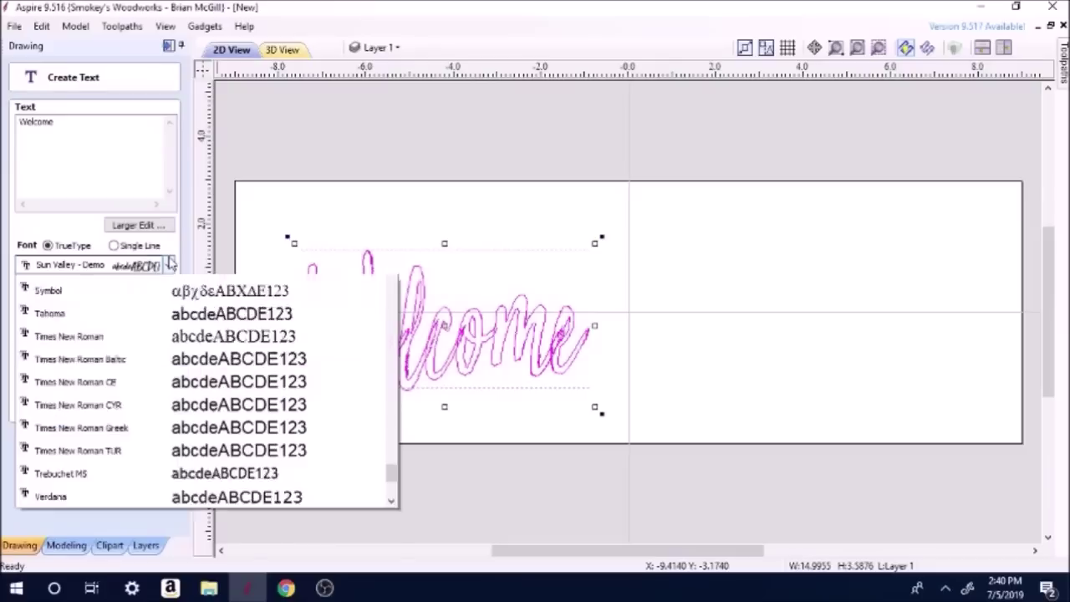
drag(393, 515, 405, 430)
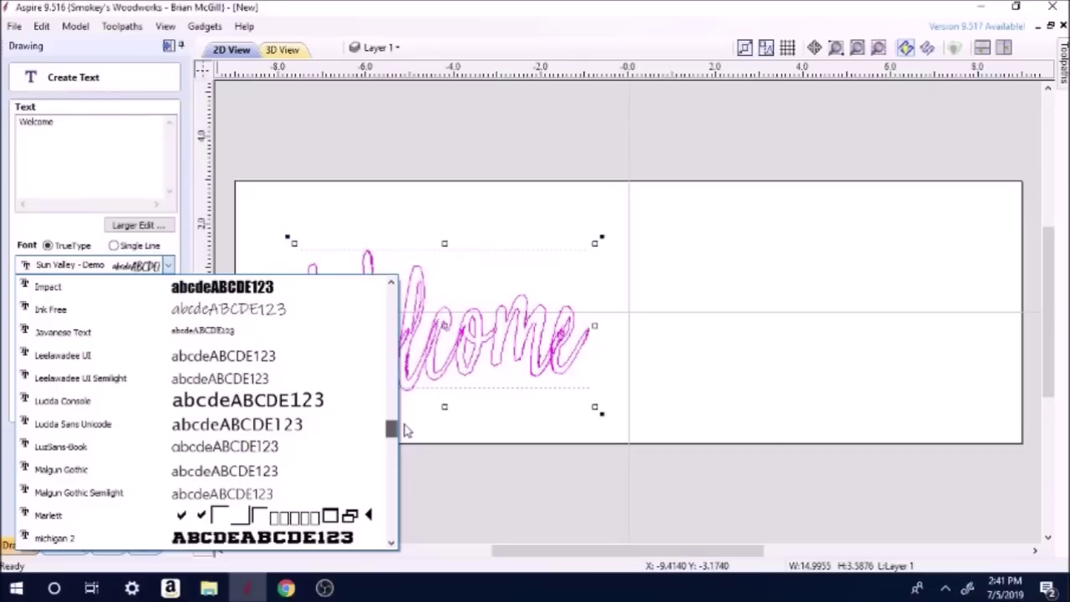
drag(406, 430, 413, 412)
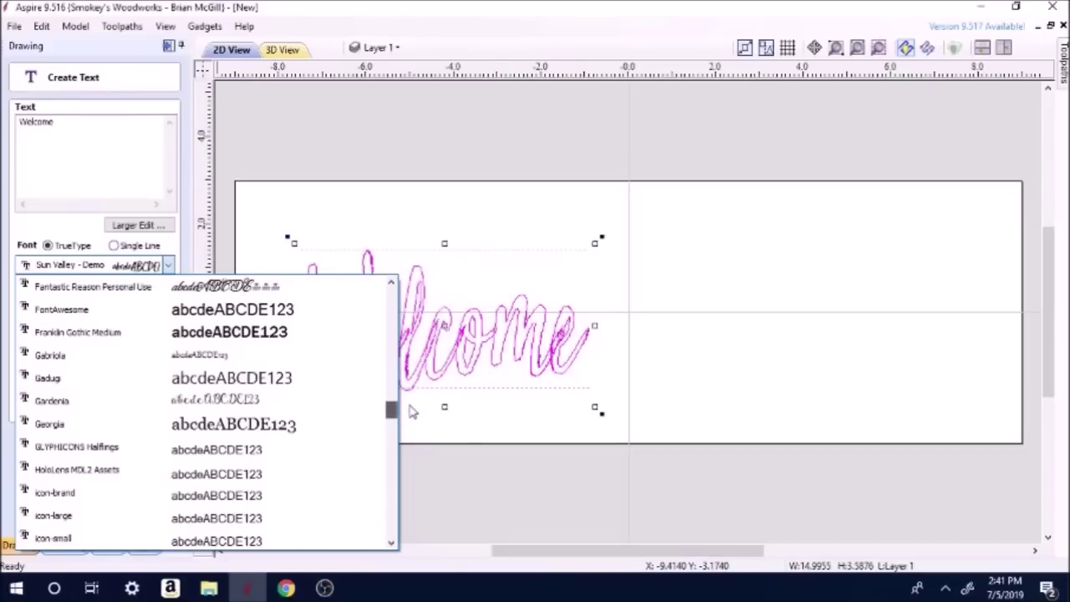
drag(412, 412, 409, 367)
click(284, 306)
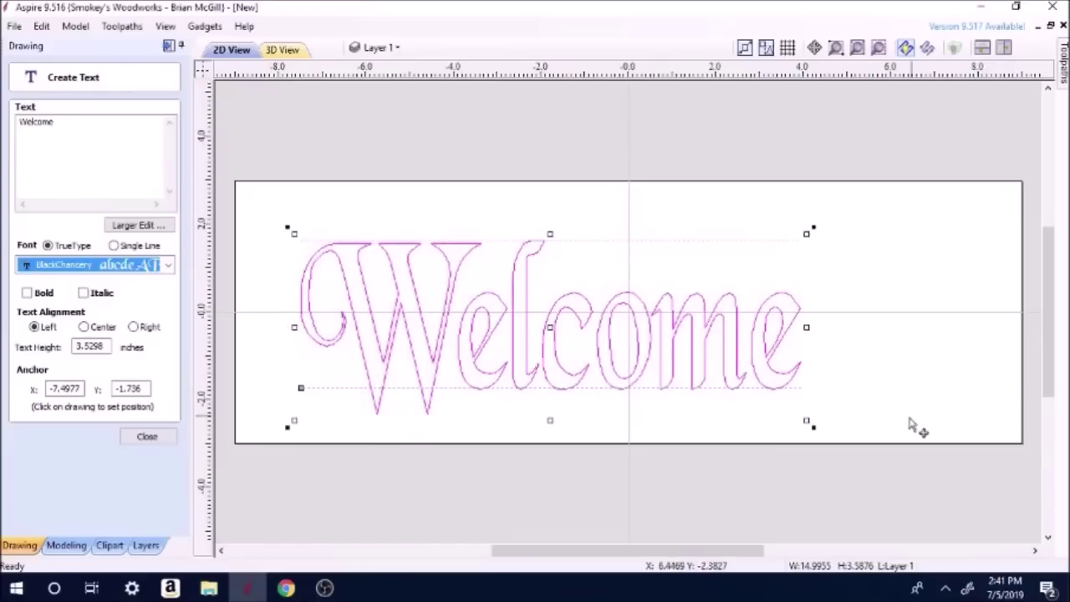
Enlarge the Welcome text to about 12.7 by 4.4 inches, finish the text edit and center it on the material.
drag(812, 230, 908, 220)
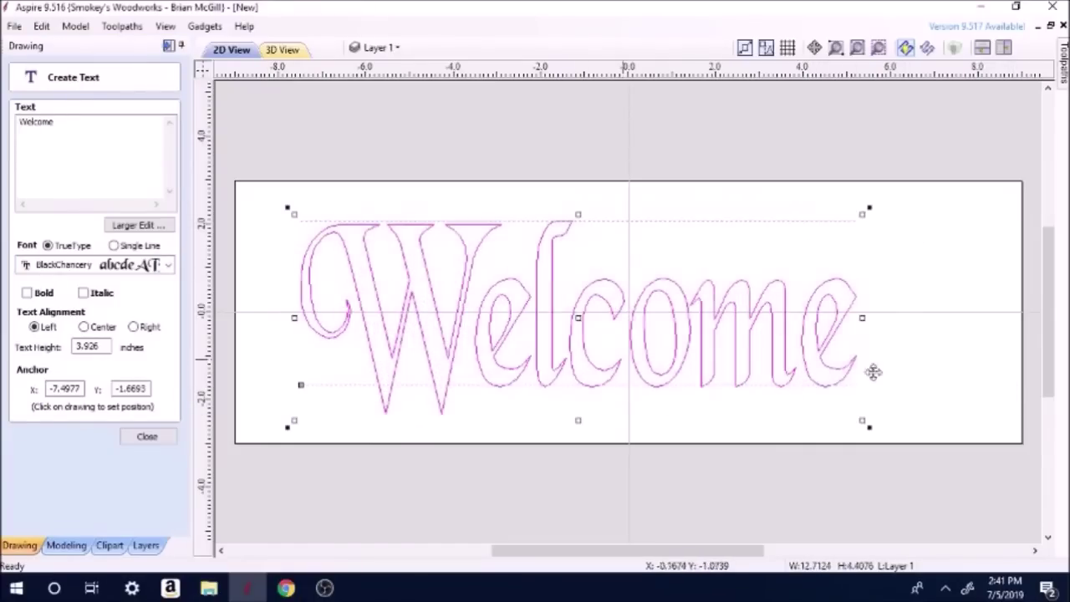
click(148, 438)
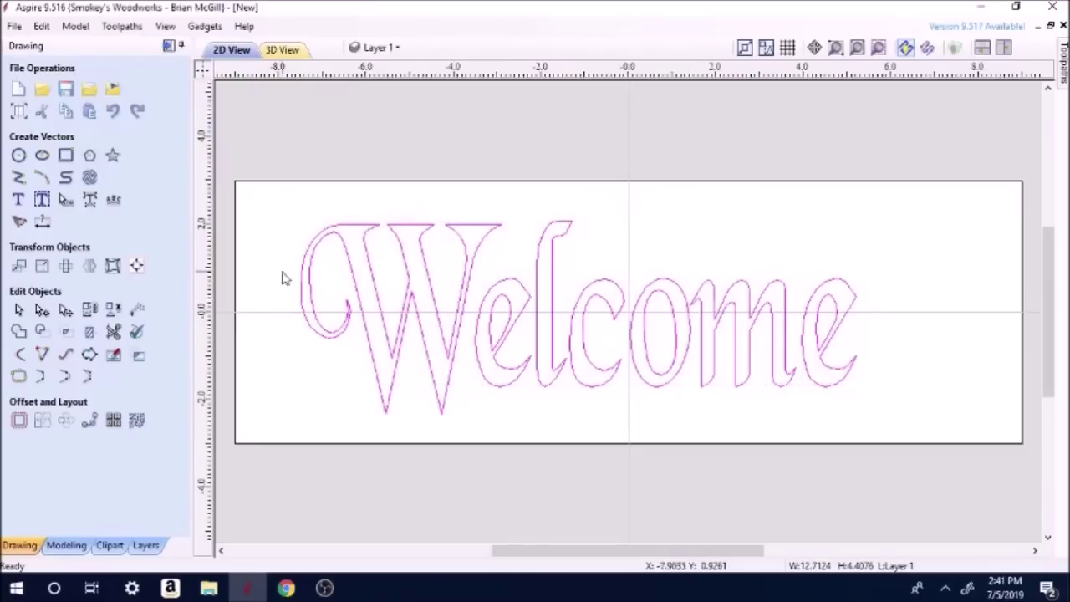
click(136, 268)
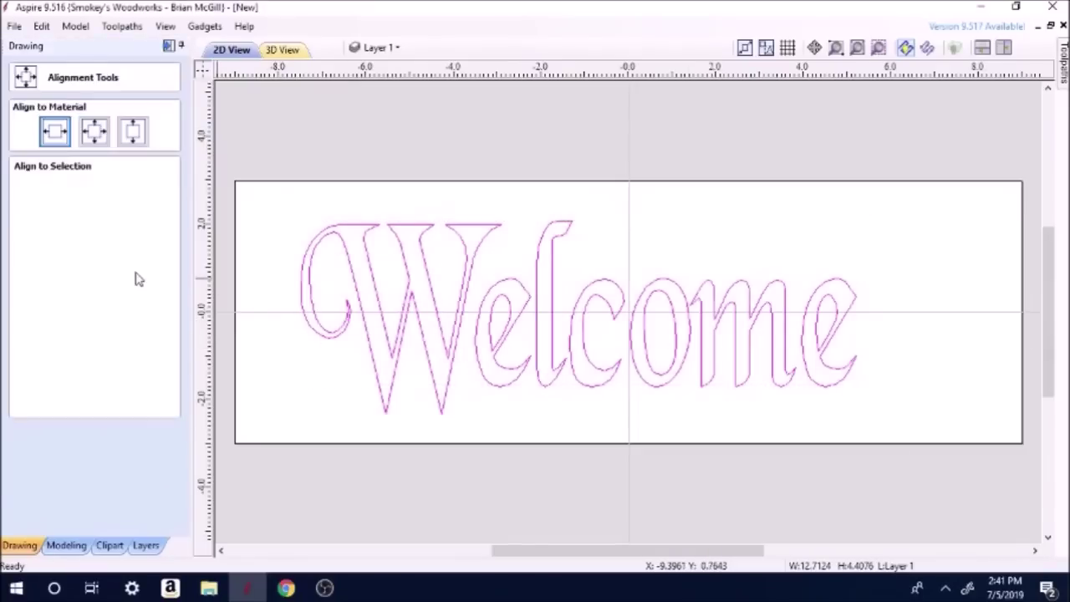
click(94, 131)
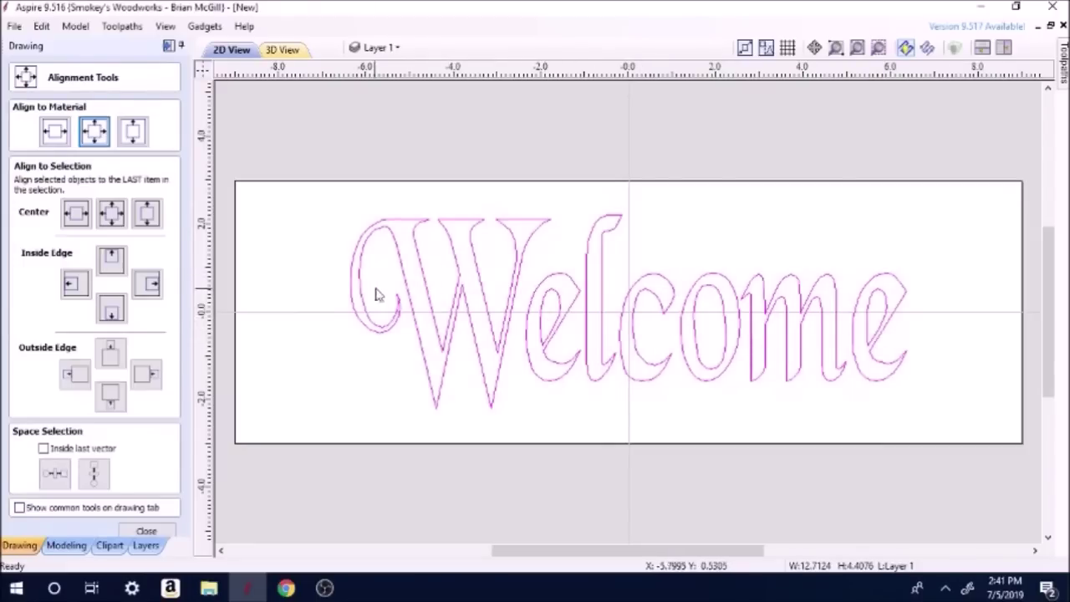
Stretch the Welcome text sideways to about 15.3 inches wide, center it on the material again and close the alignment tools.
click(402, 289)
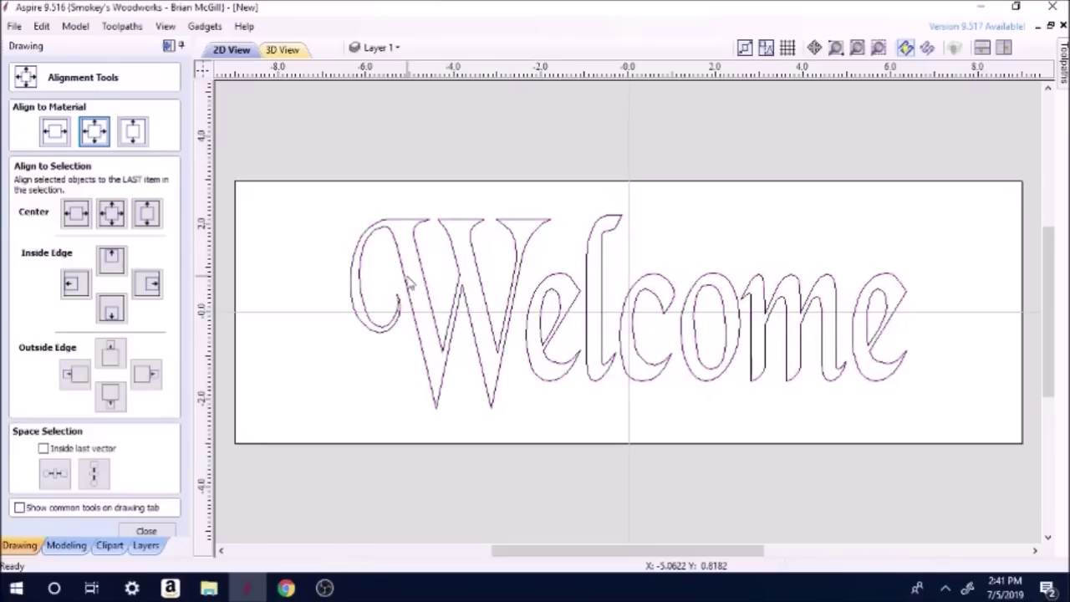
click(405, 284)
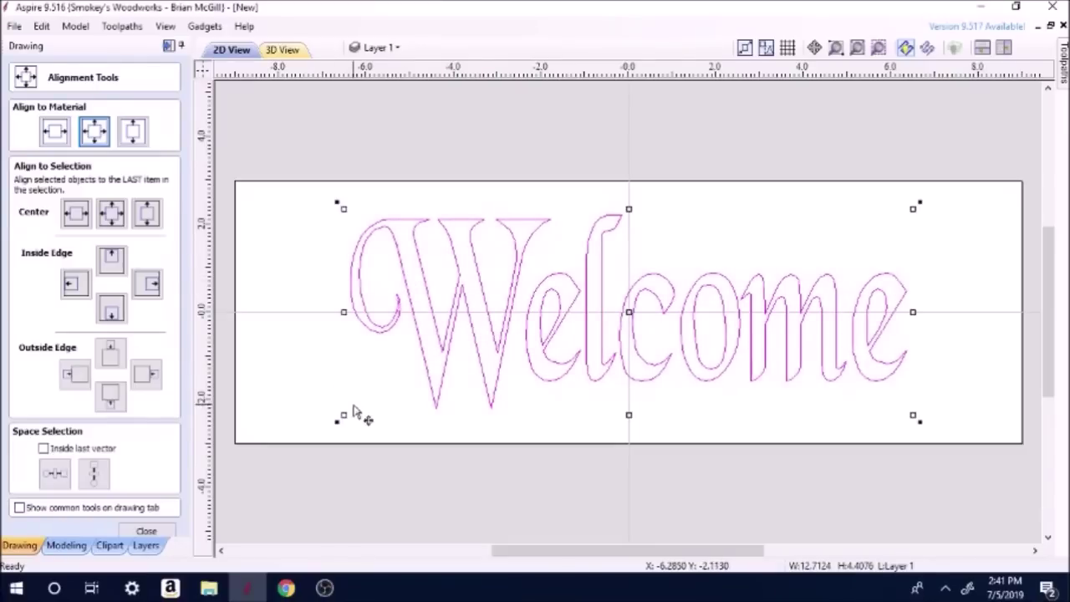
drag(342, 315, 277, 314)
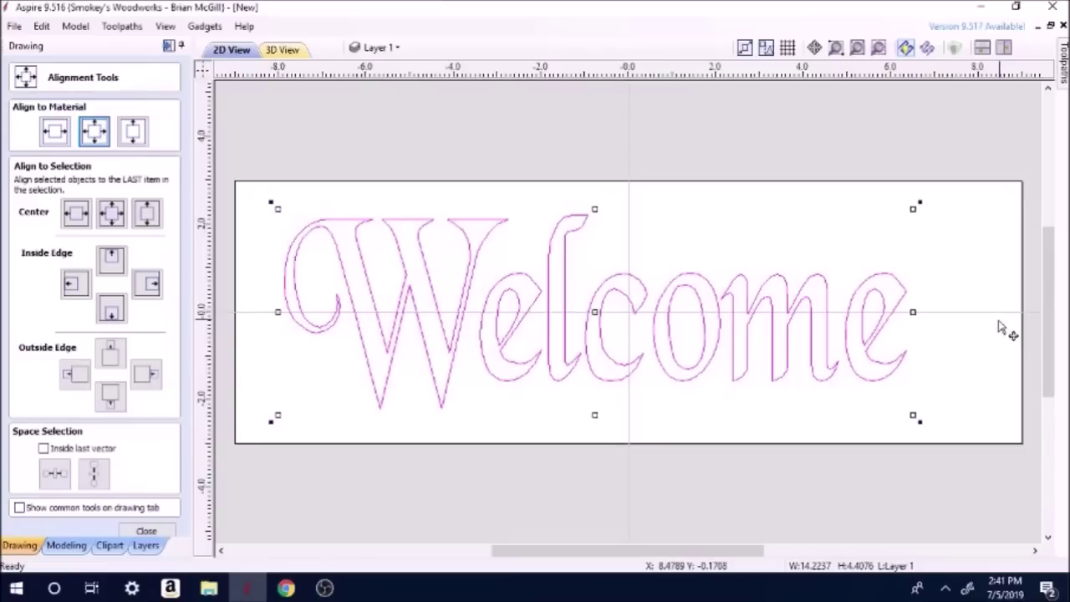
drag(915, 312, 960, 312)
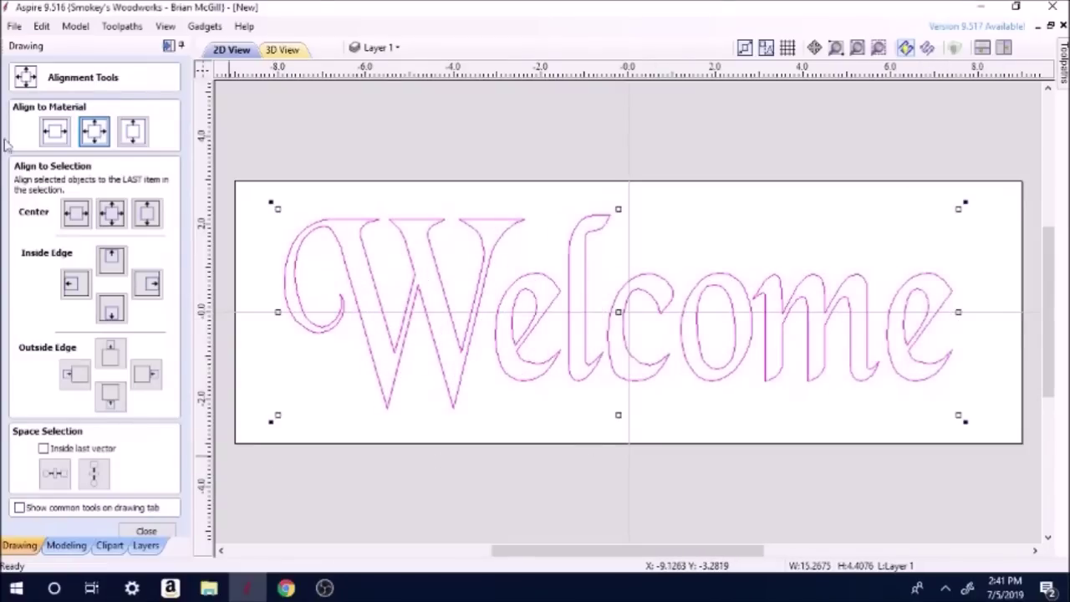
click(93, 130)
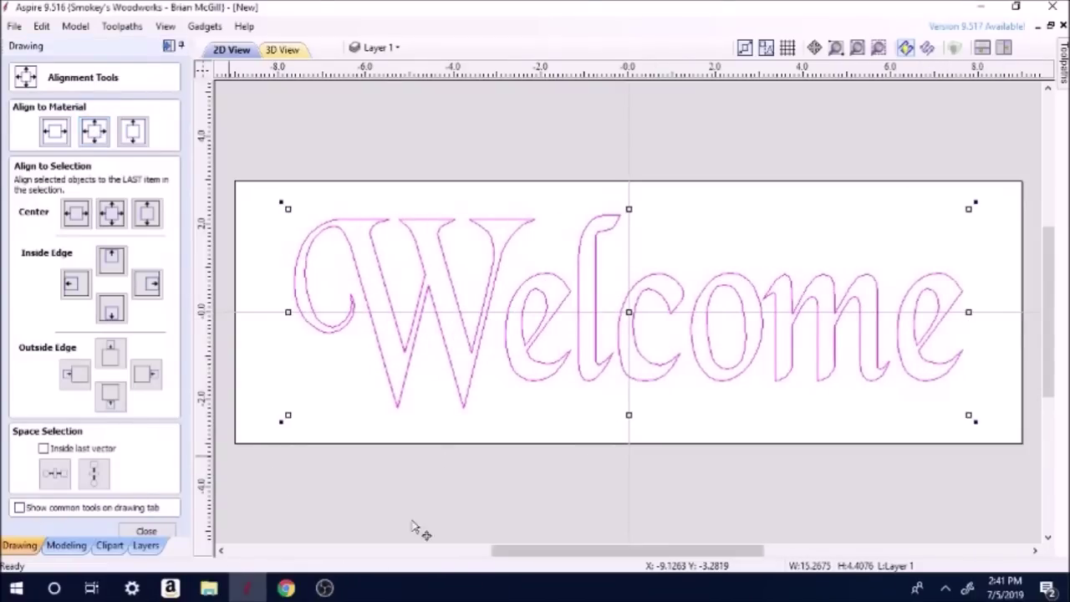
click(147, 532)
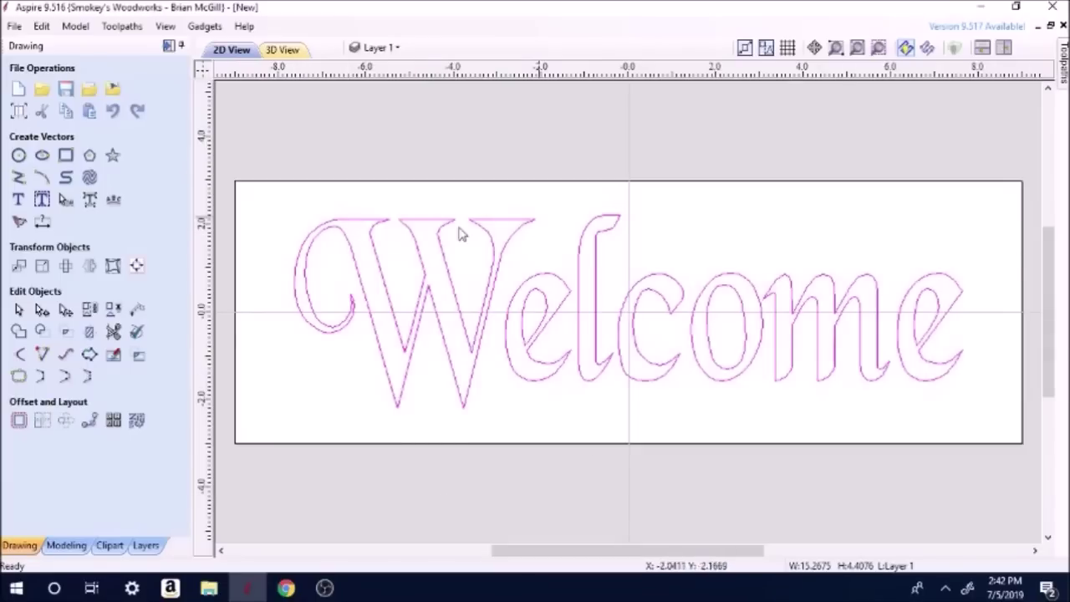
Calculate a V-Carve / Engraving toolpath for the Welcome text with a 0.13 inch flat depth and the 90-degree 0.5 inch V-bit.
click(169, 47)
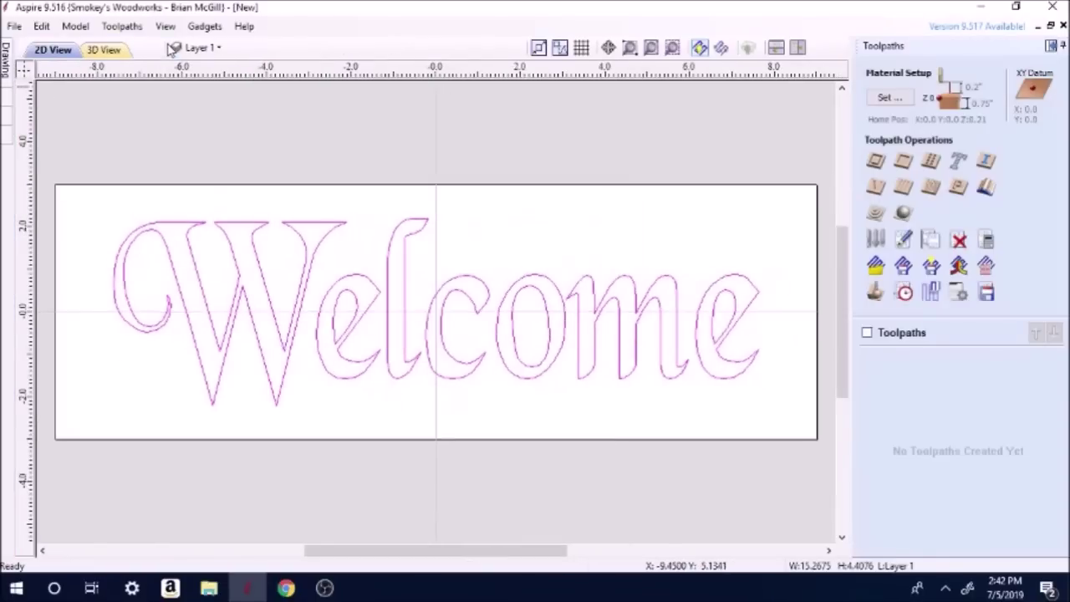
click(1050, 46)
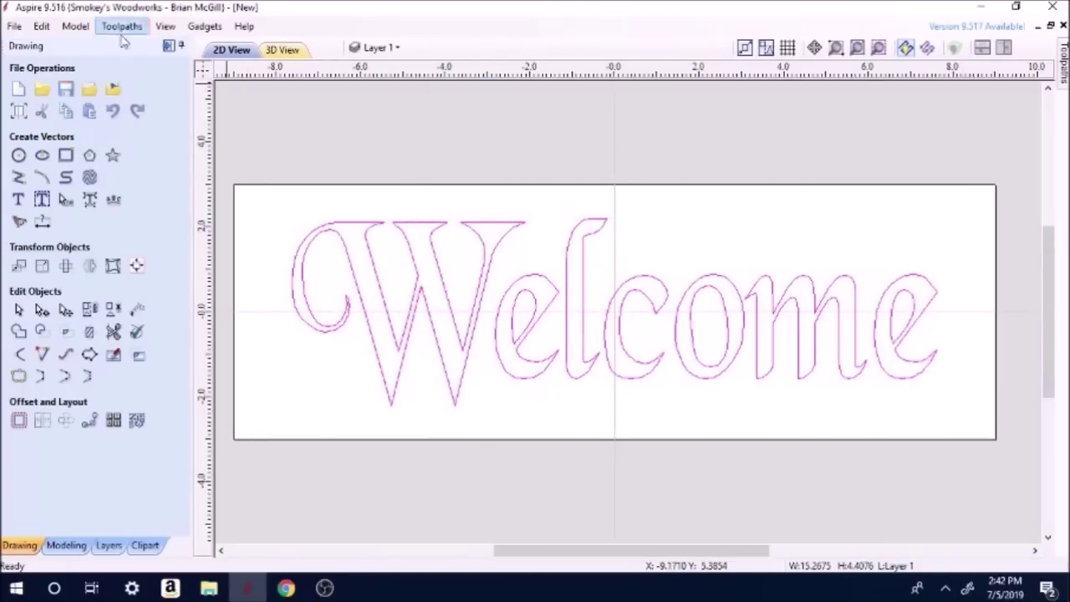
click(168, 46)
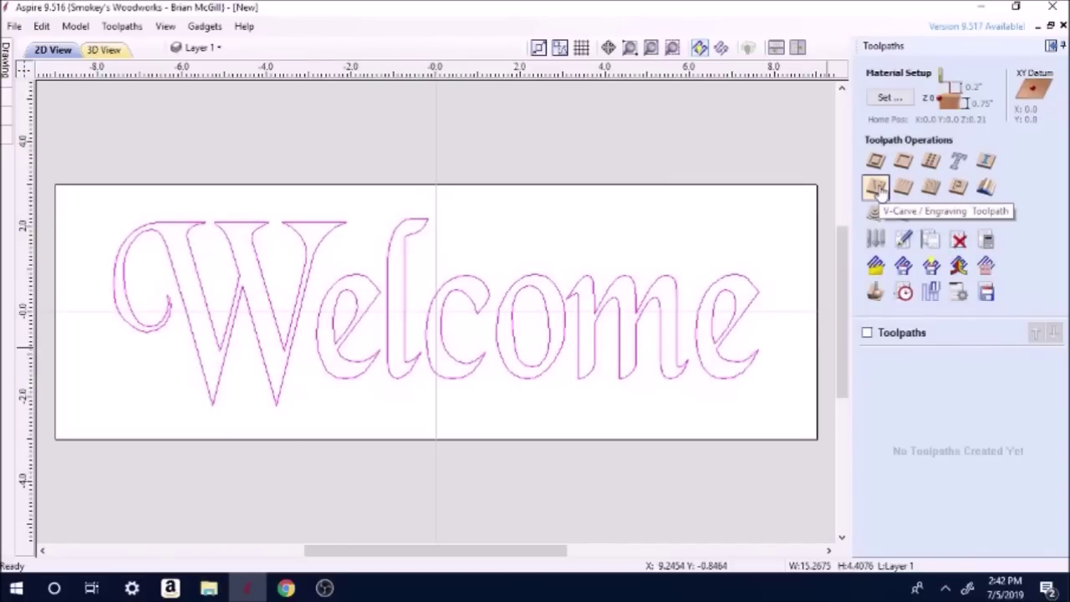
click(445, 315)
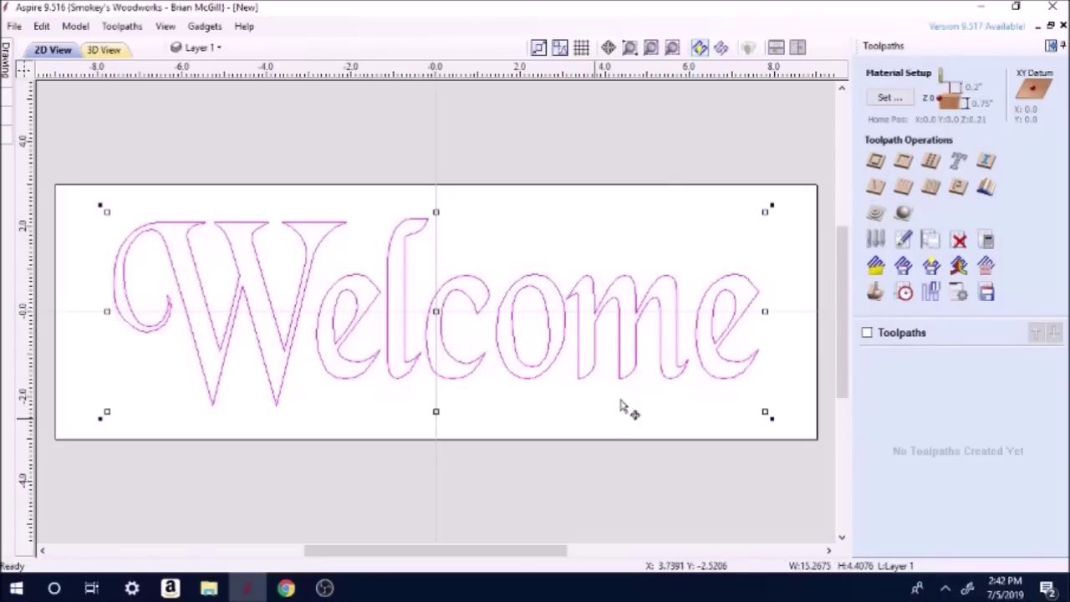
click(878, 191)
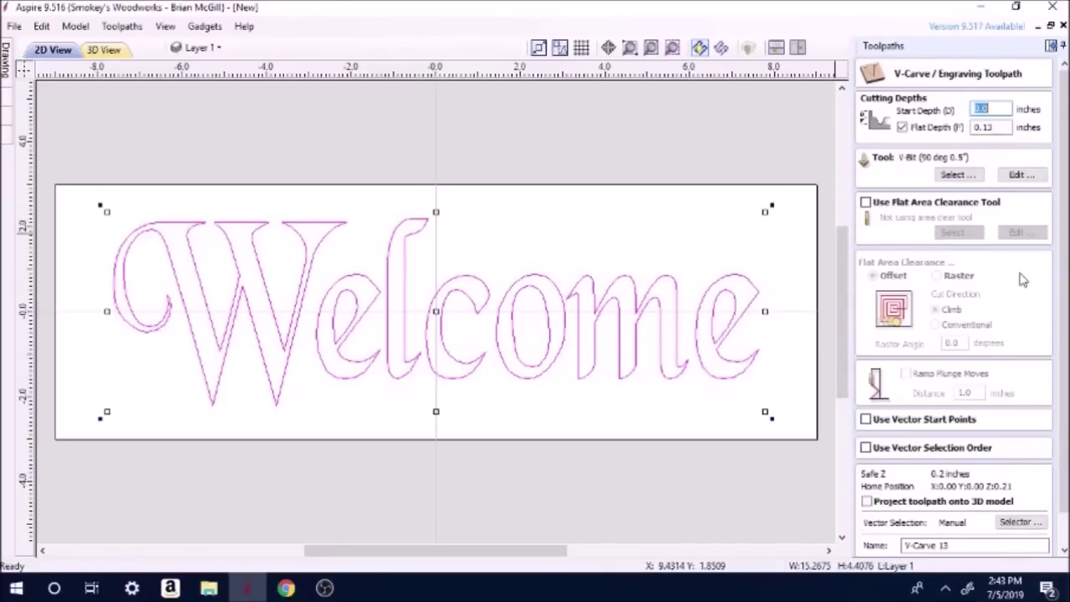
scroll(1020, 280, down, 2)
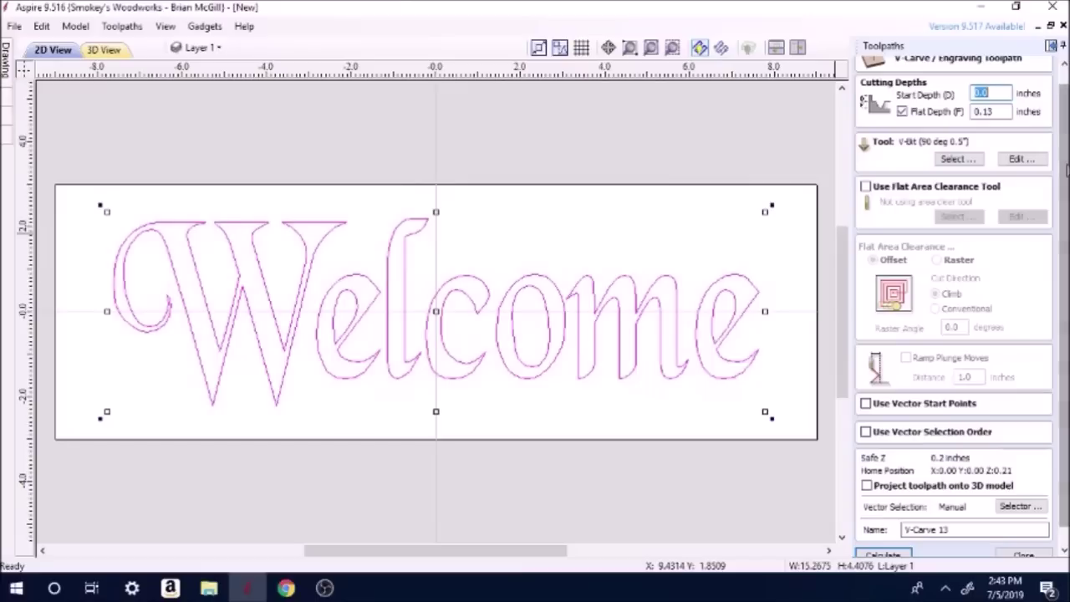
scroll(1051, 387, down, 2)
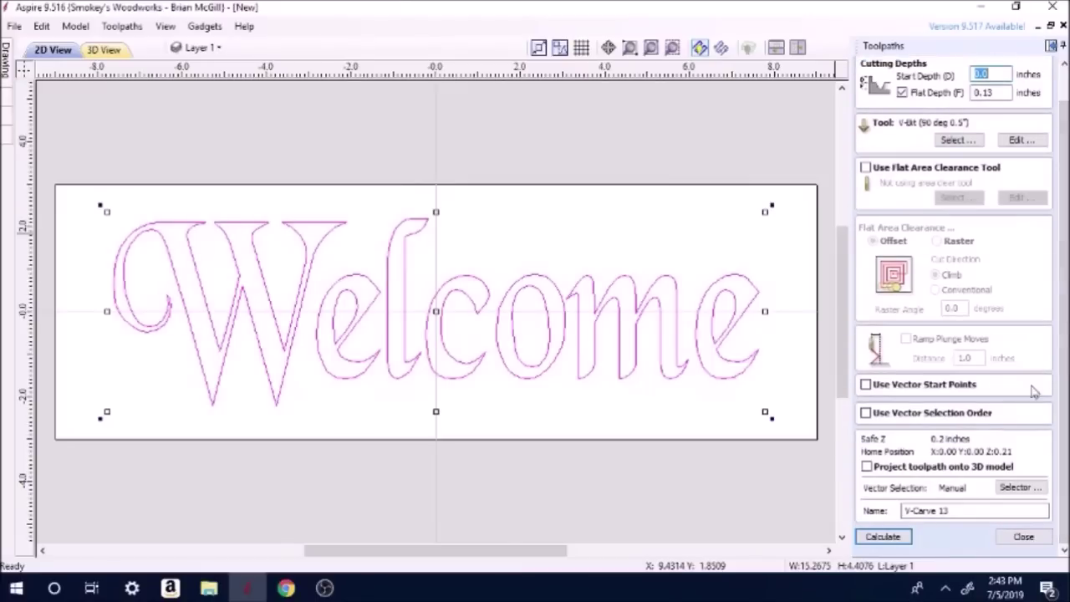
click(874, 543)
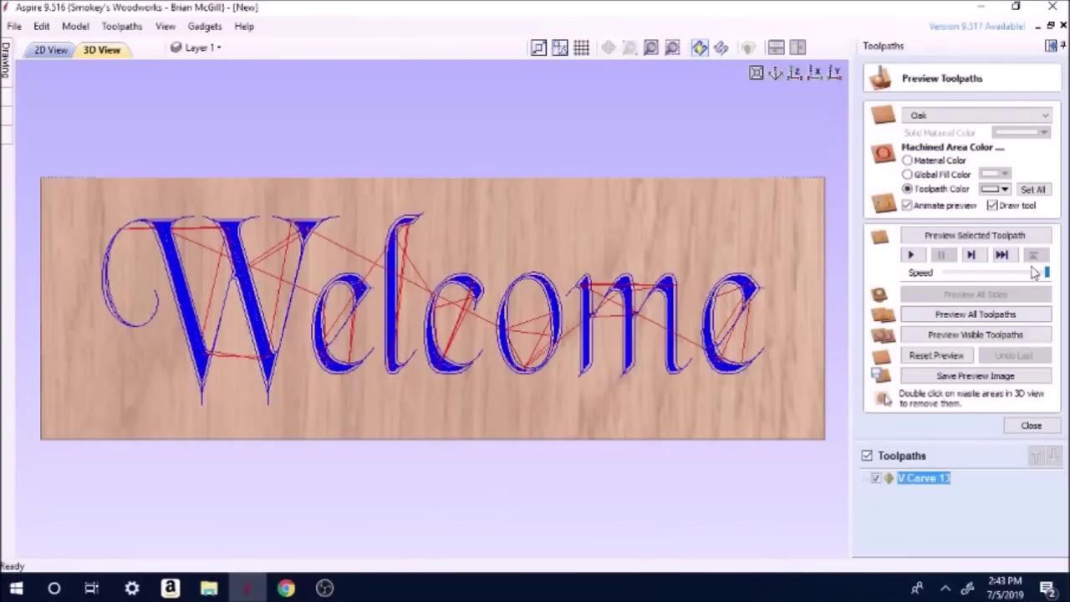
Preview the V-carve toolpath on the oak board with a black global fill color and view the result at an angle.
click(963, 238)
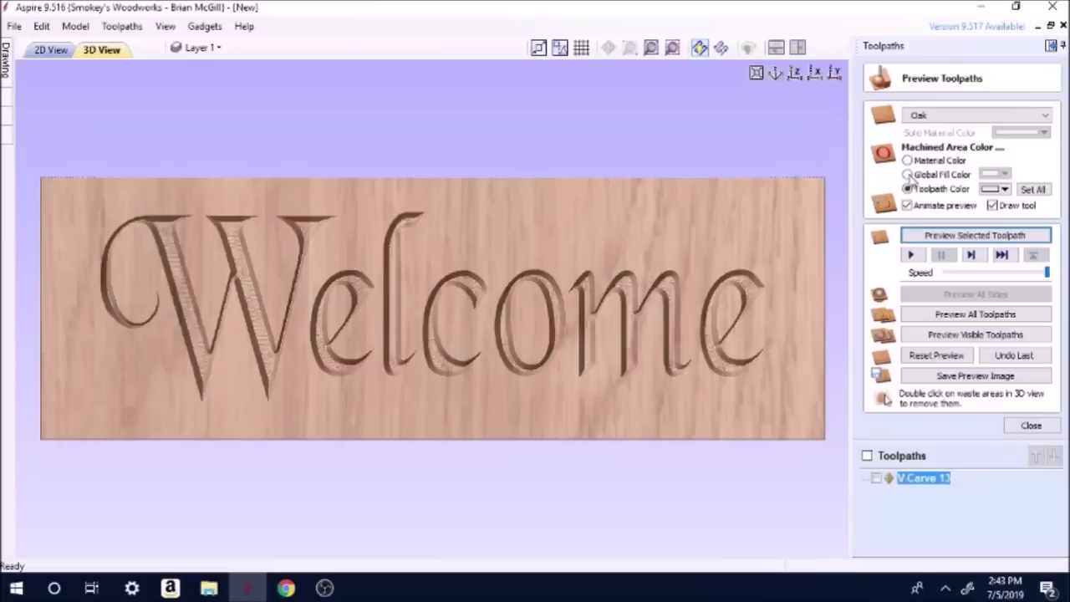
click(908, 175)
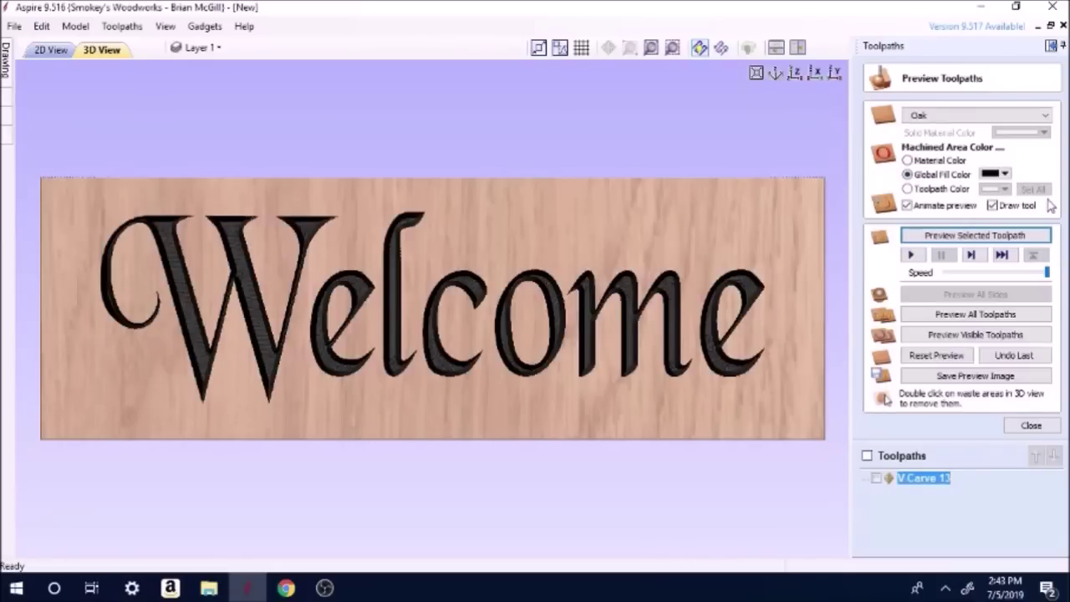
drag(342, 443, 320, 494)
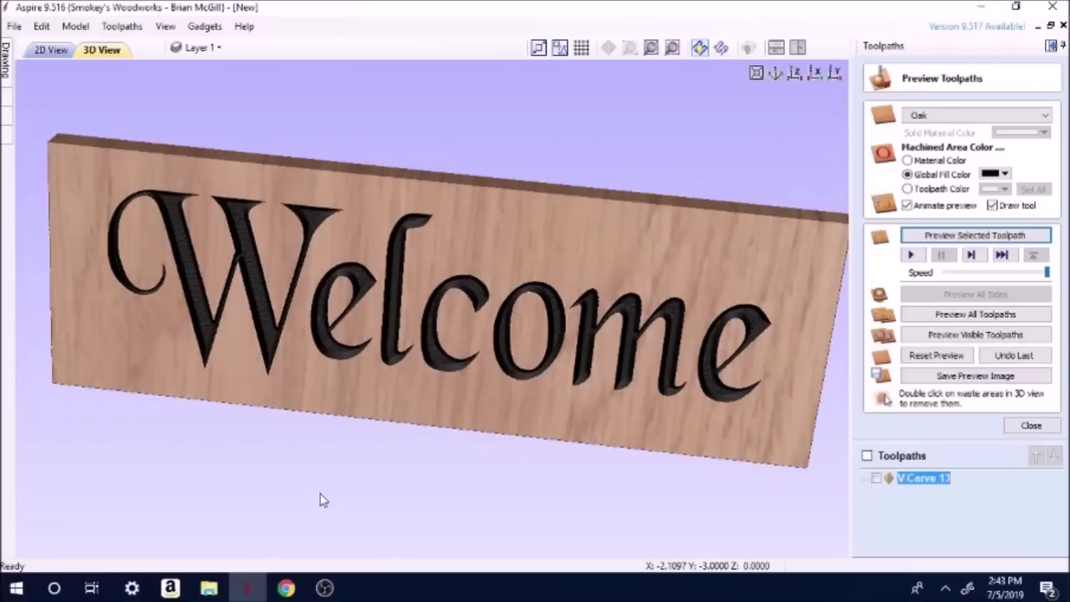
Close the job without saving and set up a new single-sided job of 18 by 6 by 0.75 inches.
click(15, 26)
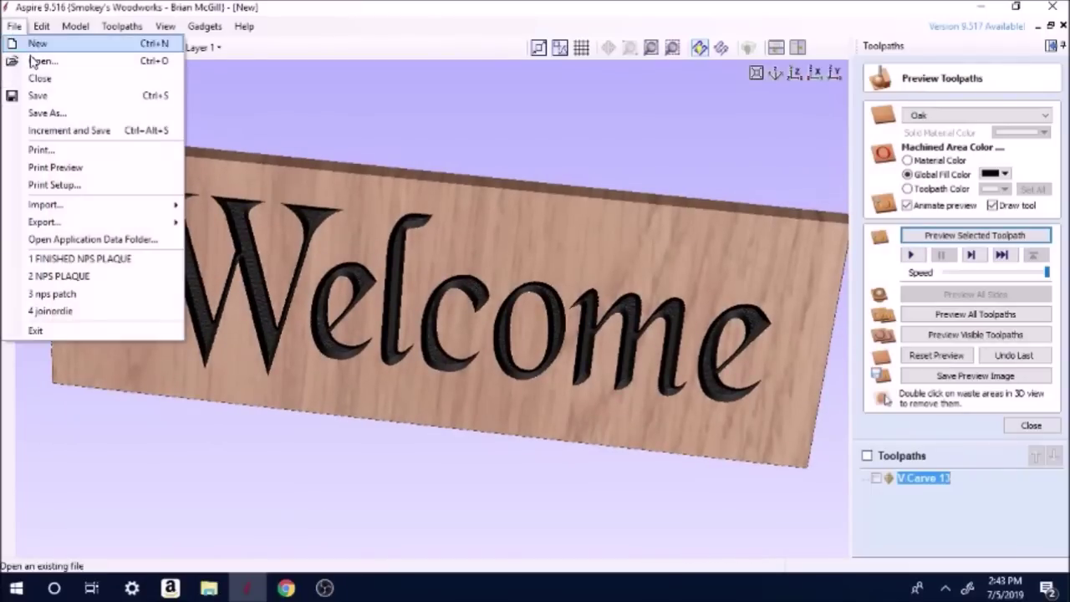
click(66, 79)
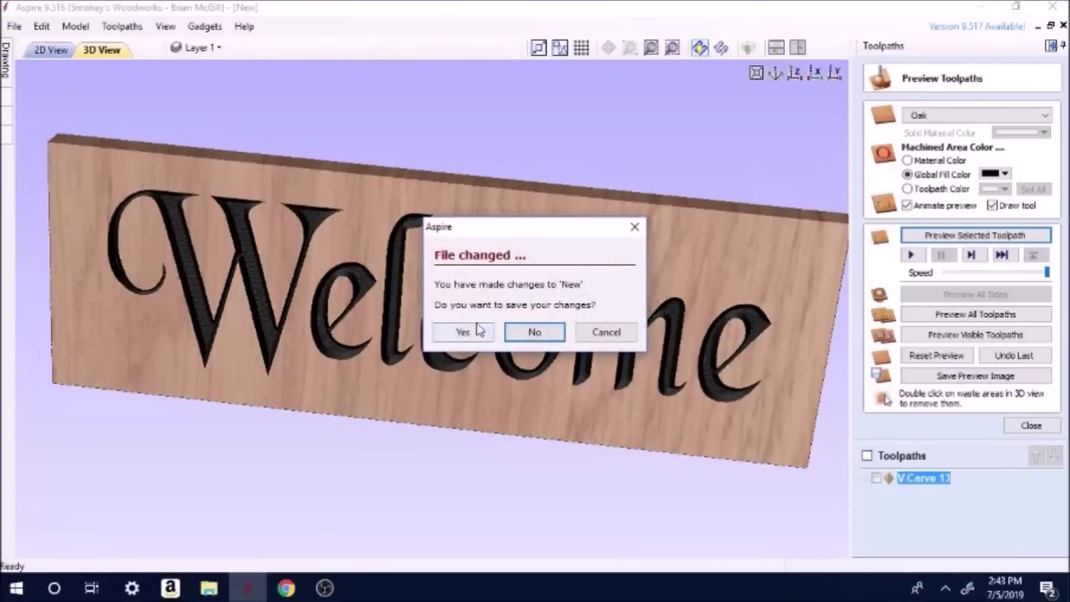
click(527, 334)
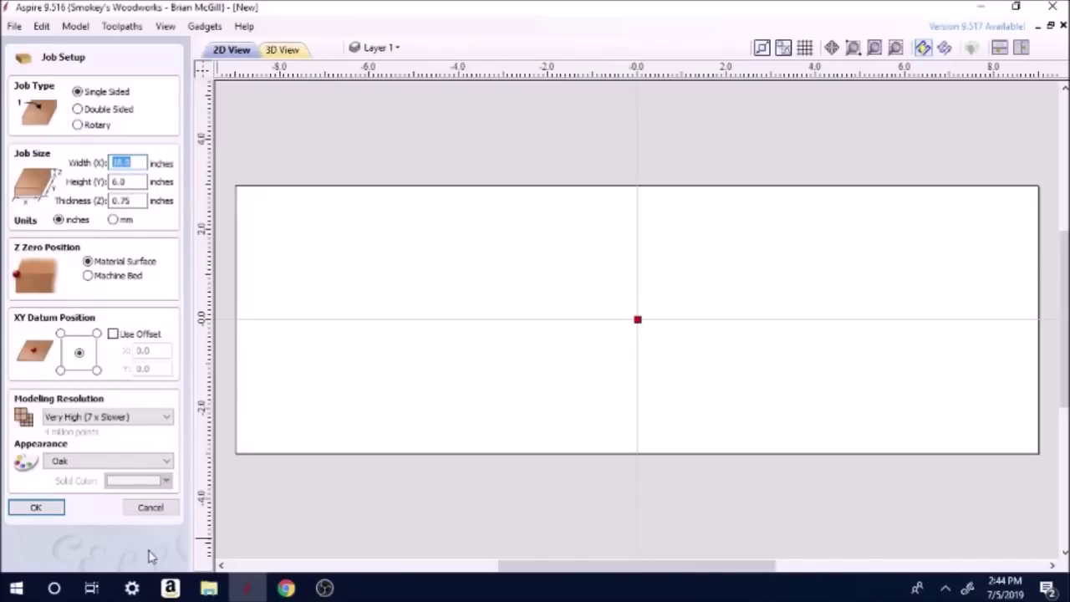
click(43, 506)
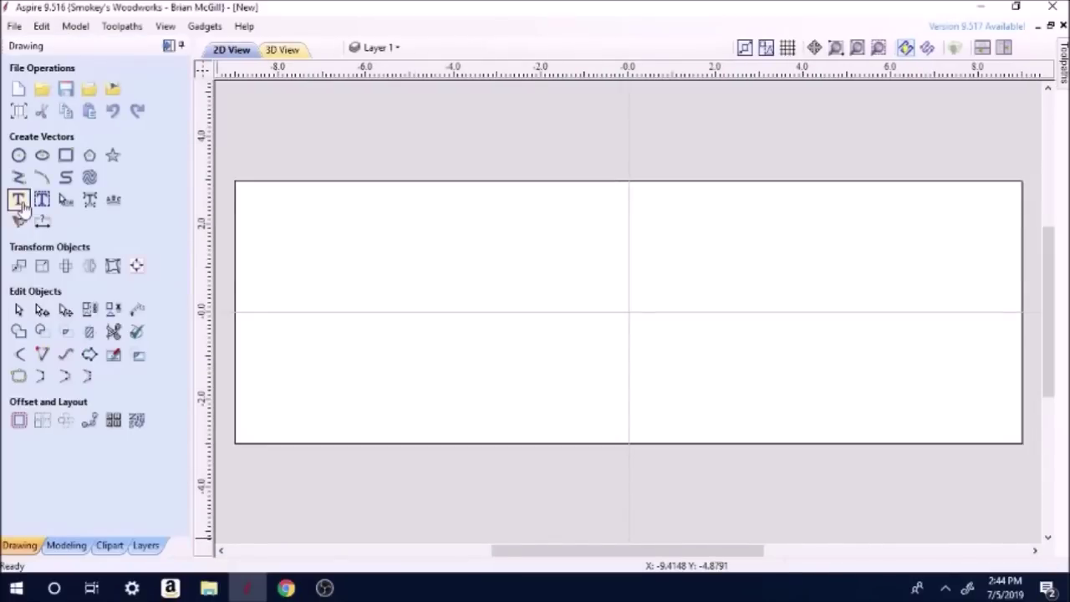
Create the text "Welcome" in the BlackChancery font with a height of 3.926 inches.
click(19, 200)
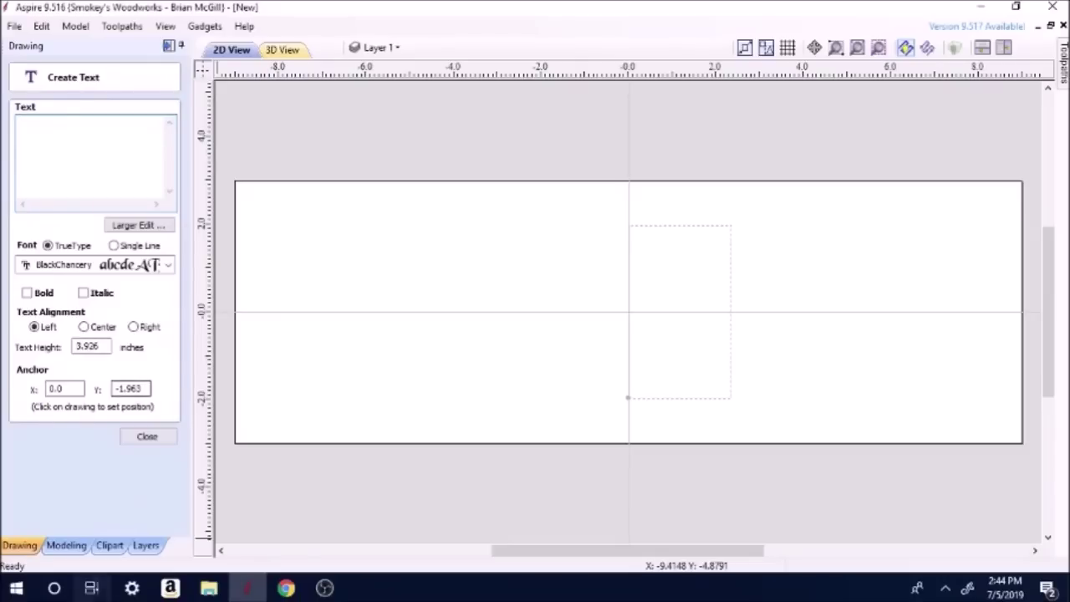
text(Welcome)
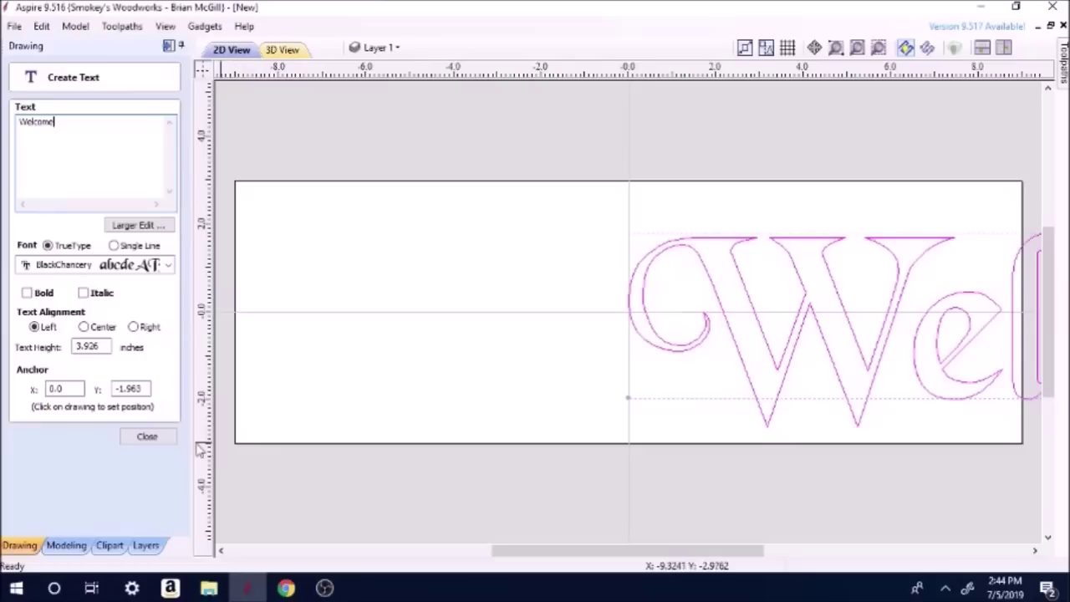
click(170, 436)
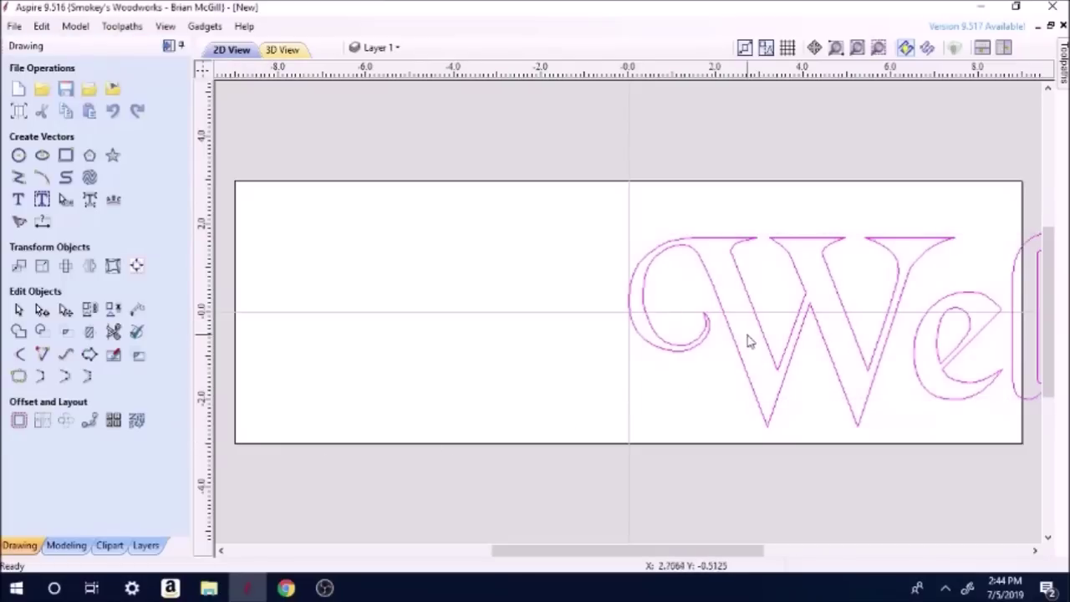
Move the Welcome text onto the board and resize it to about 17.04 by 4.27 inches.
click(801, 328)
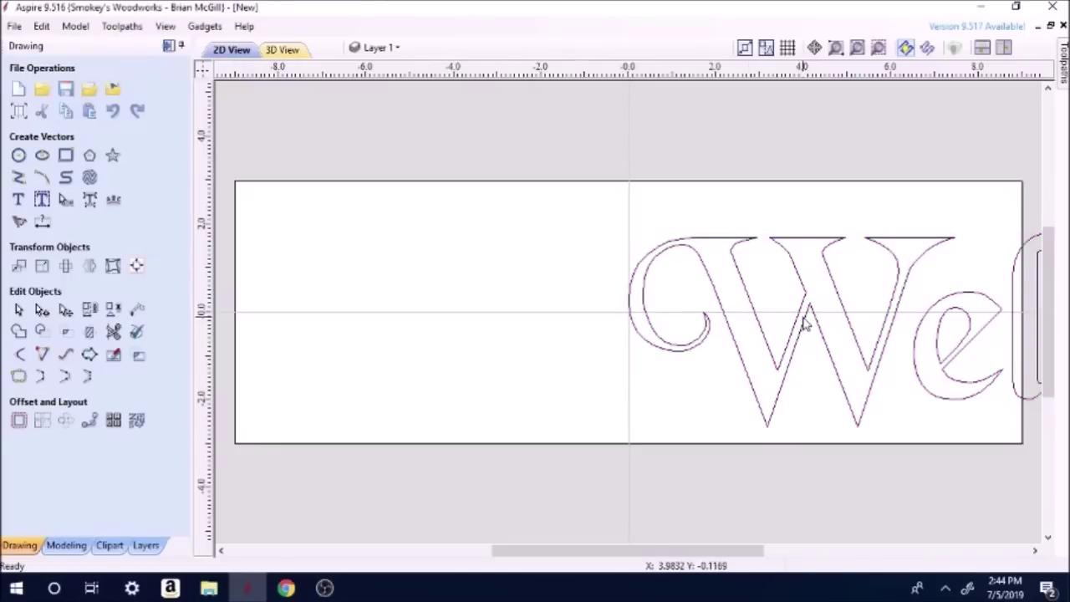
click(801, 326)
drag(801, 324, 427, 308)
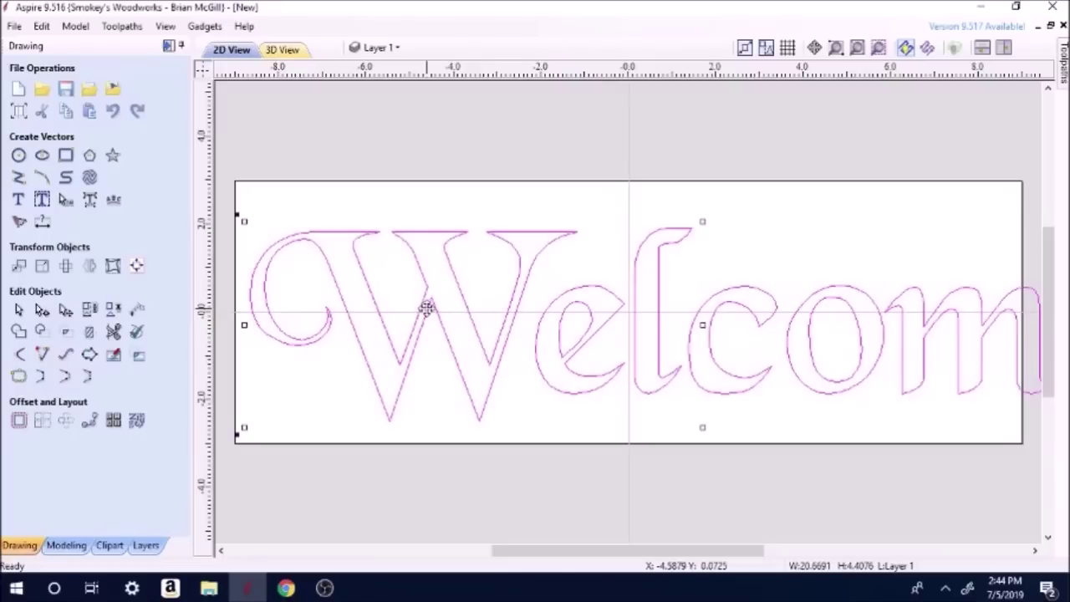
scroll(427, 308, down, 2)
drag(803, 264, 691, 291)
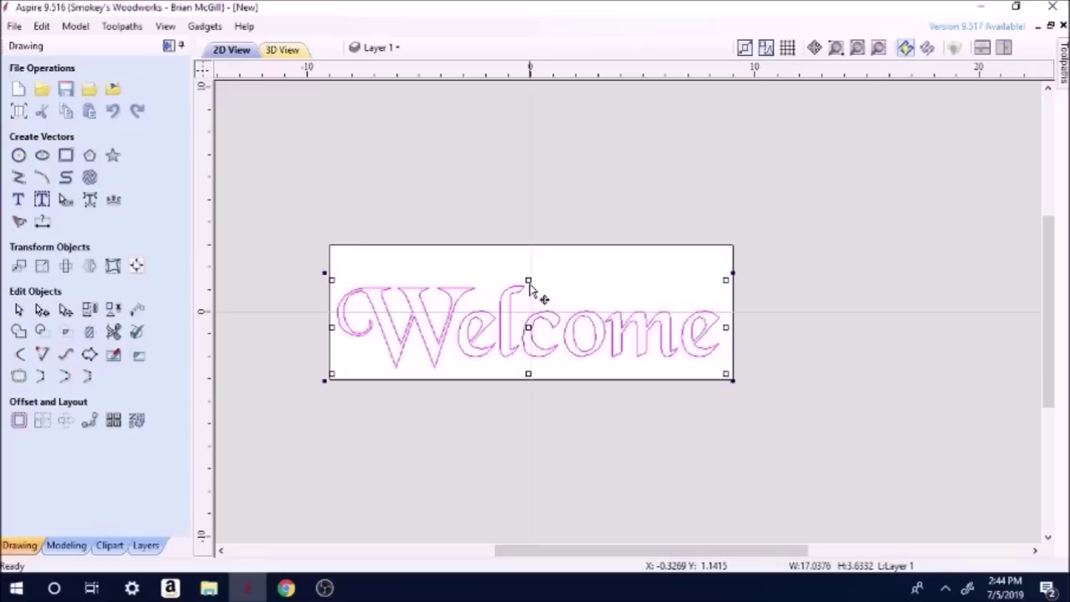
drag(529, 280, 529, 266)
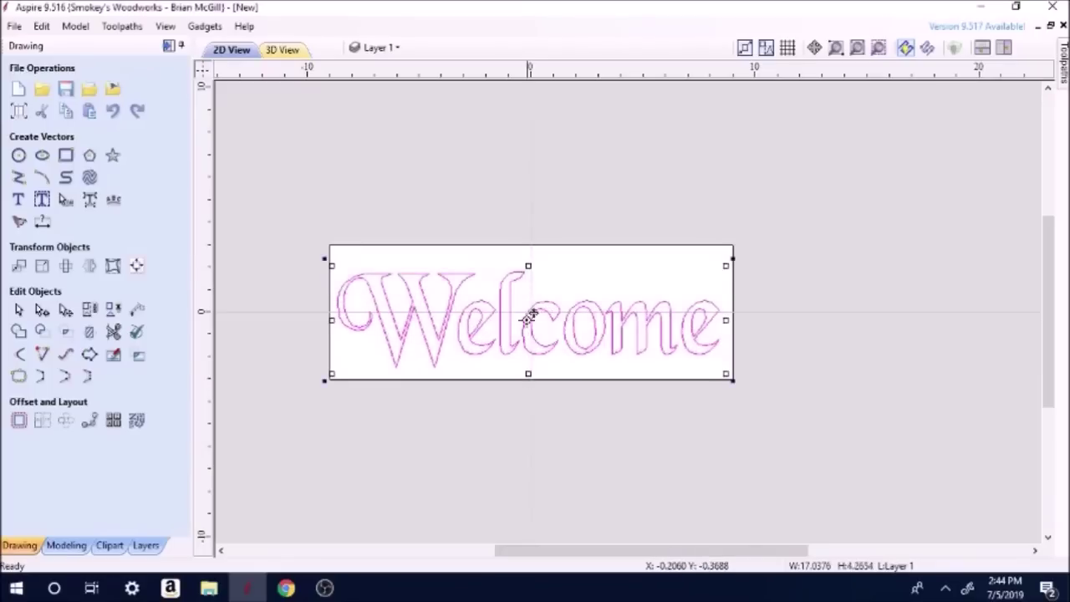
Shrink the Welcome text to about 16.16 by 4.05 inches and center it in the material both ways.
click(138, 266)
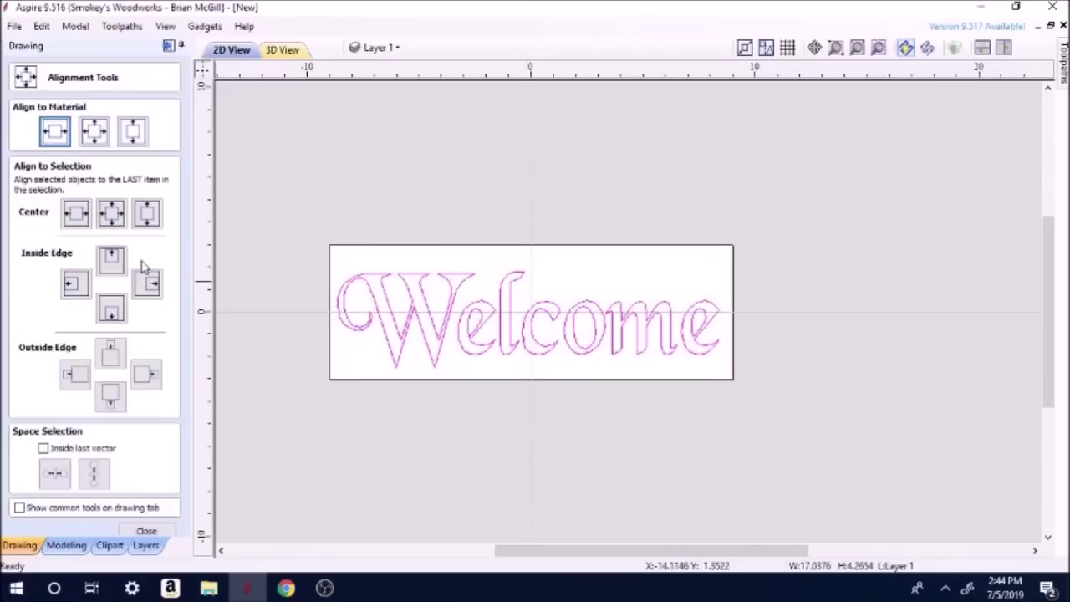
click(94, 131)
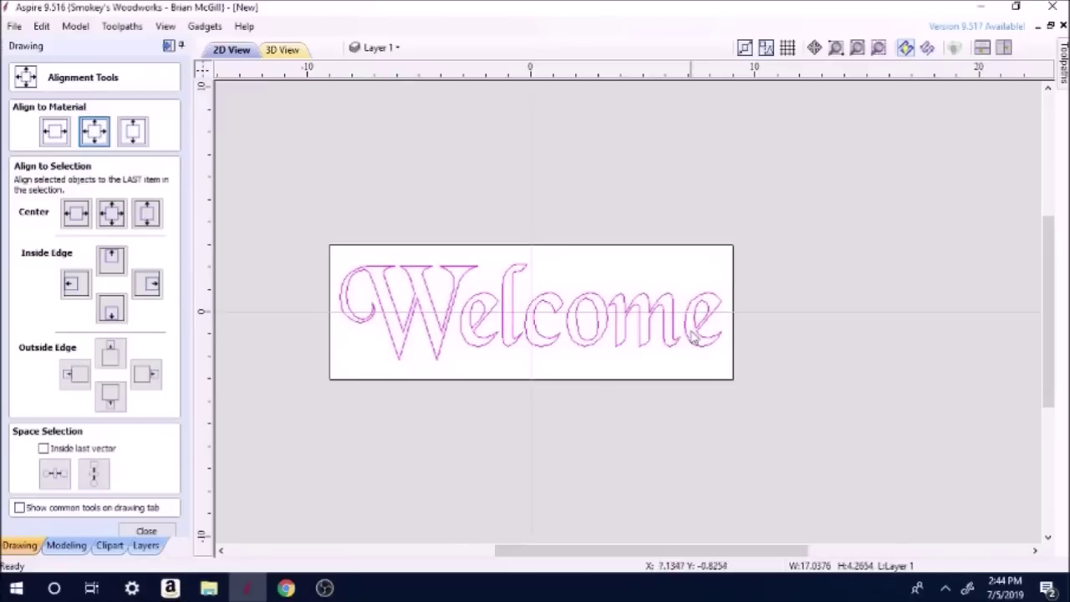
click(677, 311)
drag(729, 259, 706, 266)
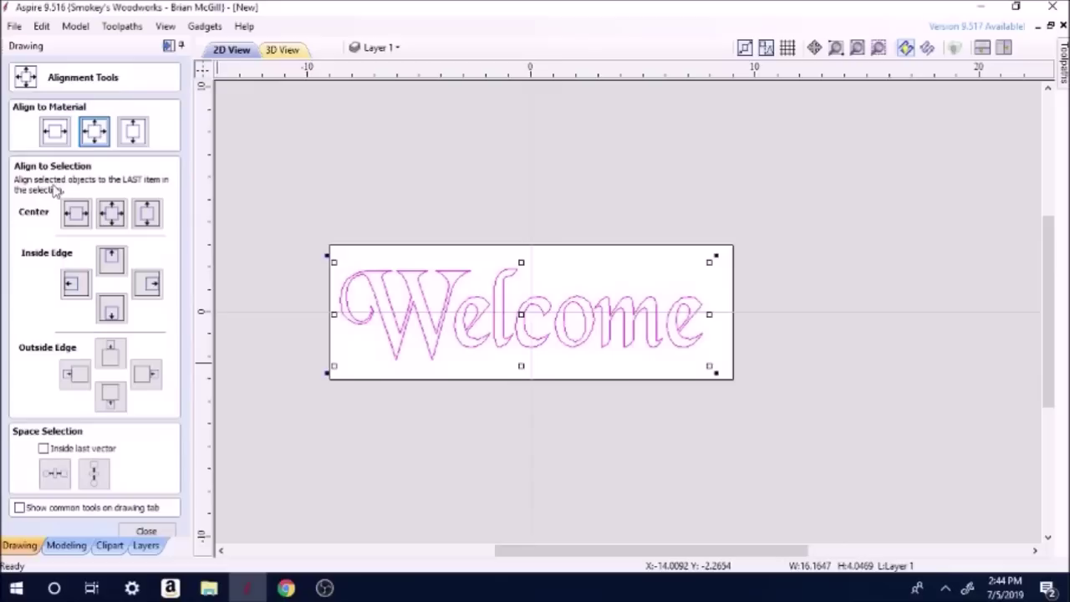
click(95, 134)
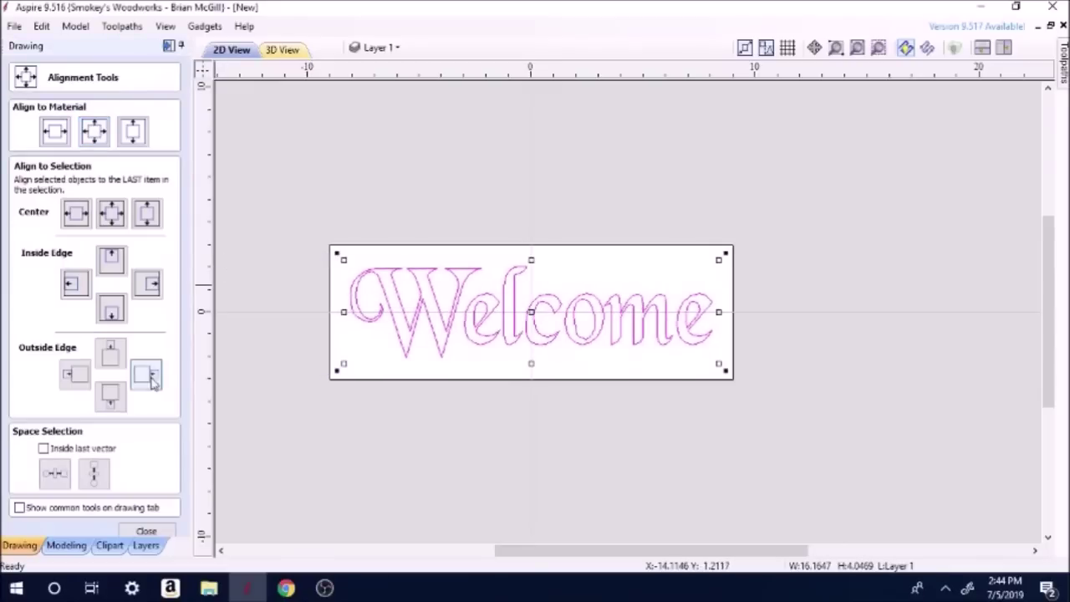
click(159, 531)
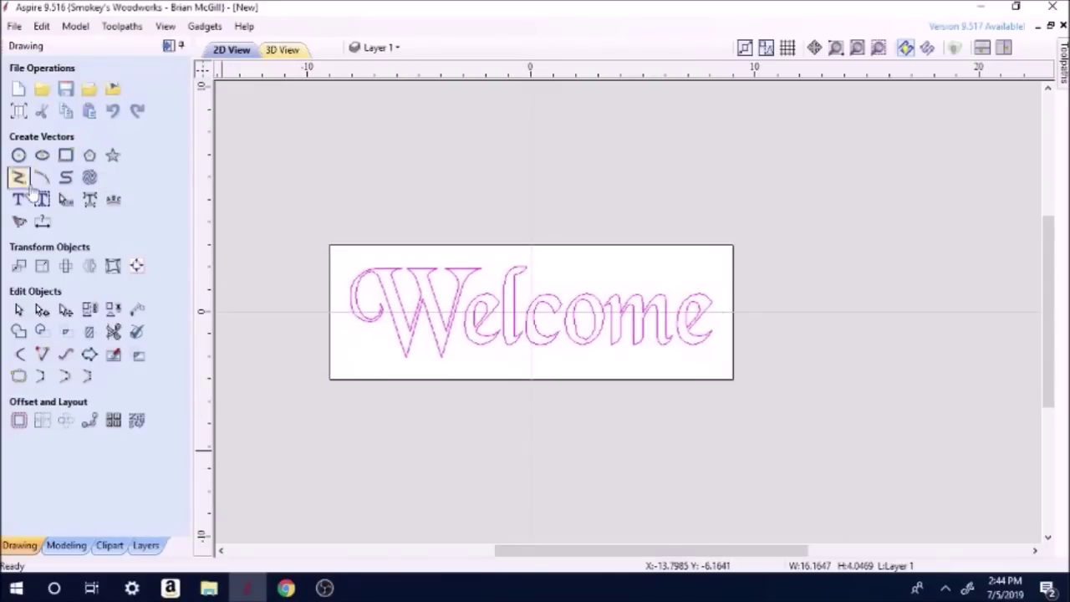
Draw a square-cornered 17 by 5 inch rectangle around the Welcome text as a border.
click(64, 166)
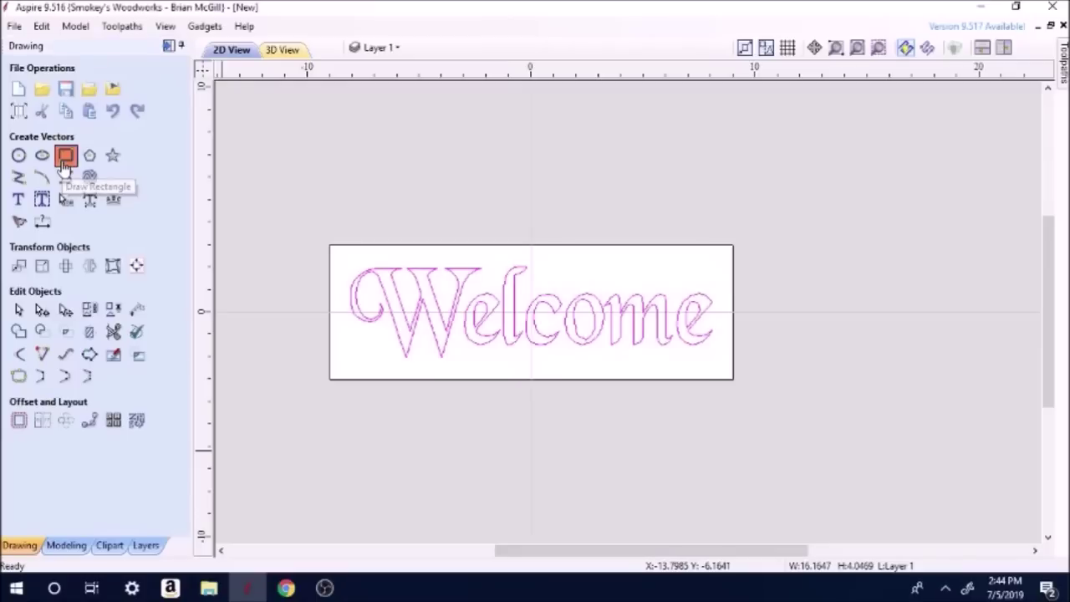
drag(343, 258, 723, 367)
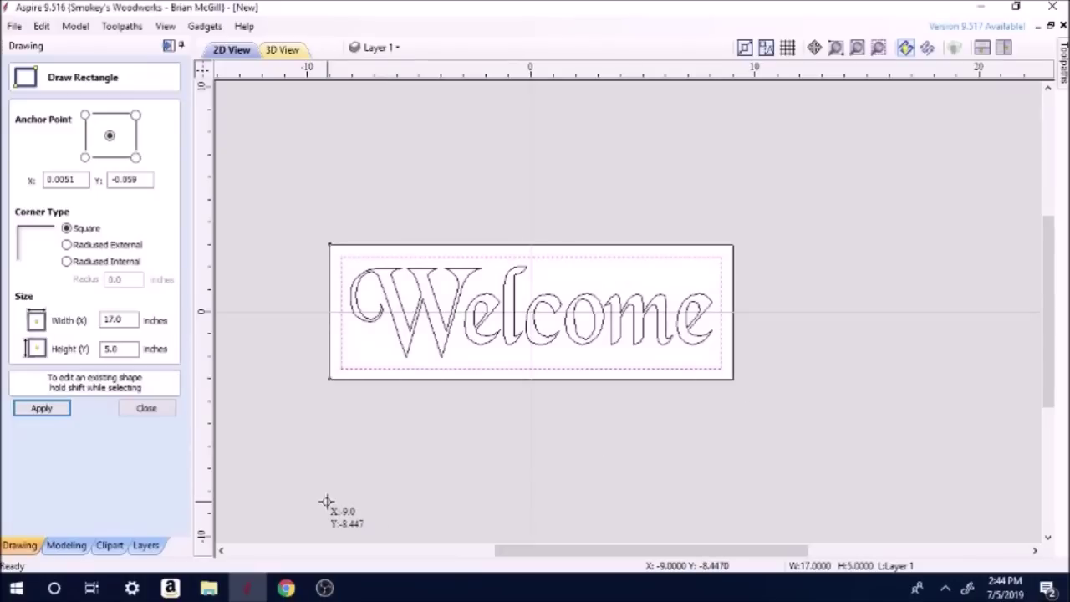
click(40, 408)
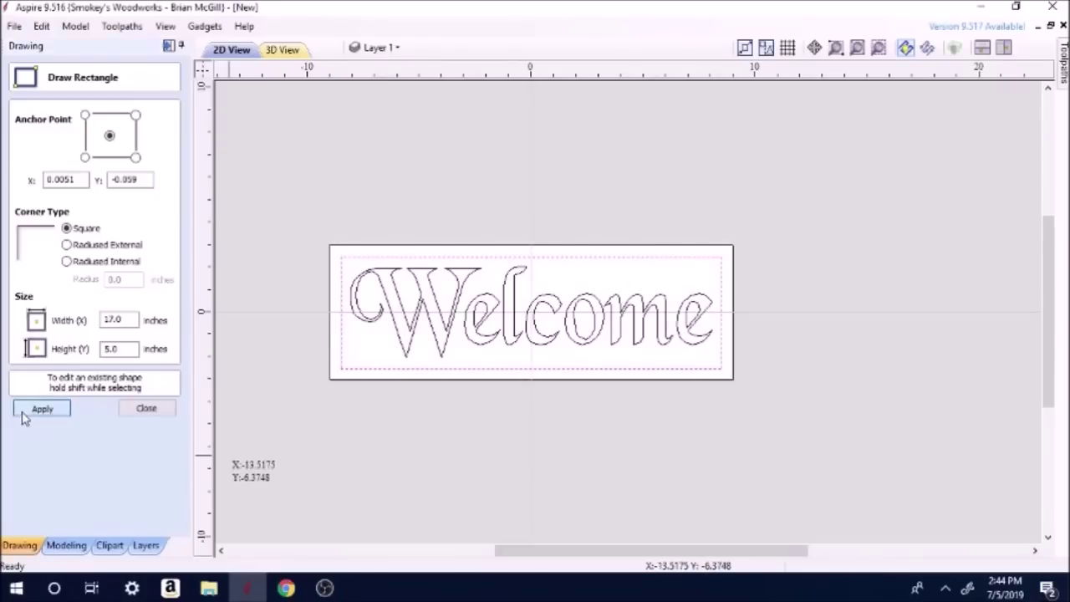
key(Escape)
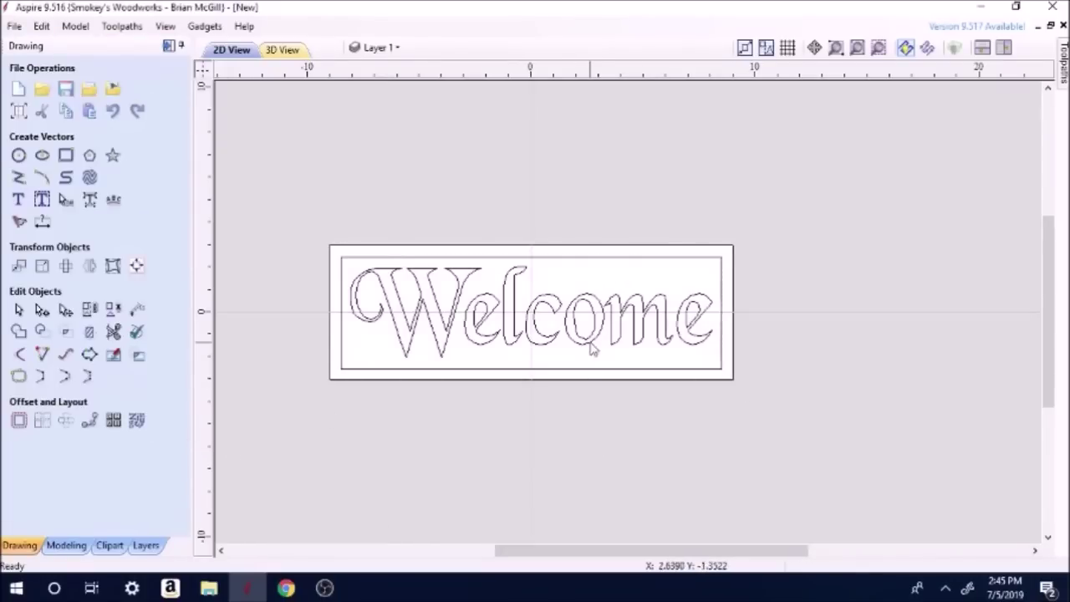
Center the border rectangle in the material horizontally and vertically.
scroll(312, 319, up, 1)
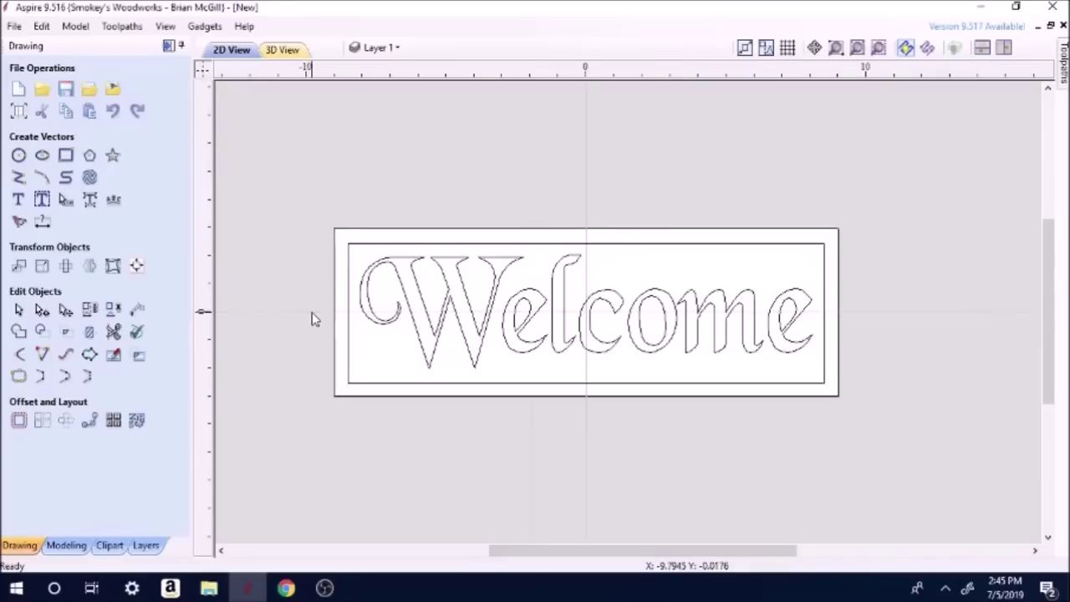
scroll(312, 319, up, 1)
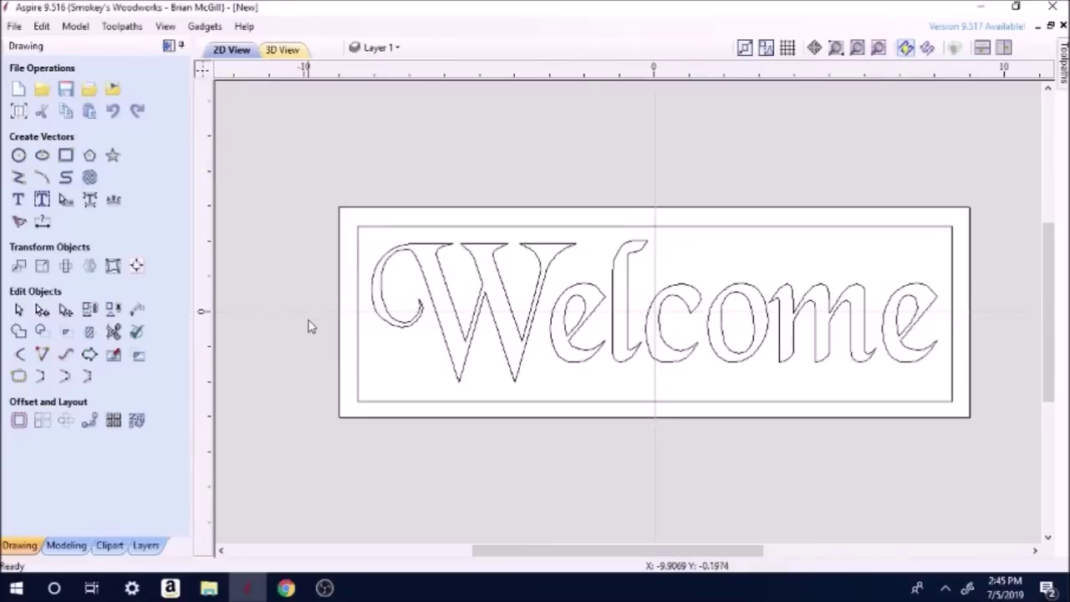
click(384, 227)
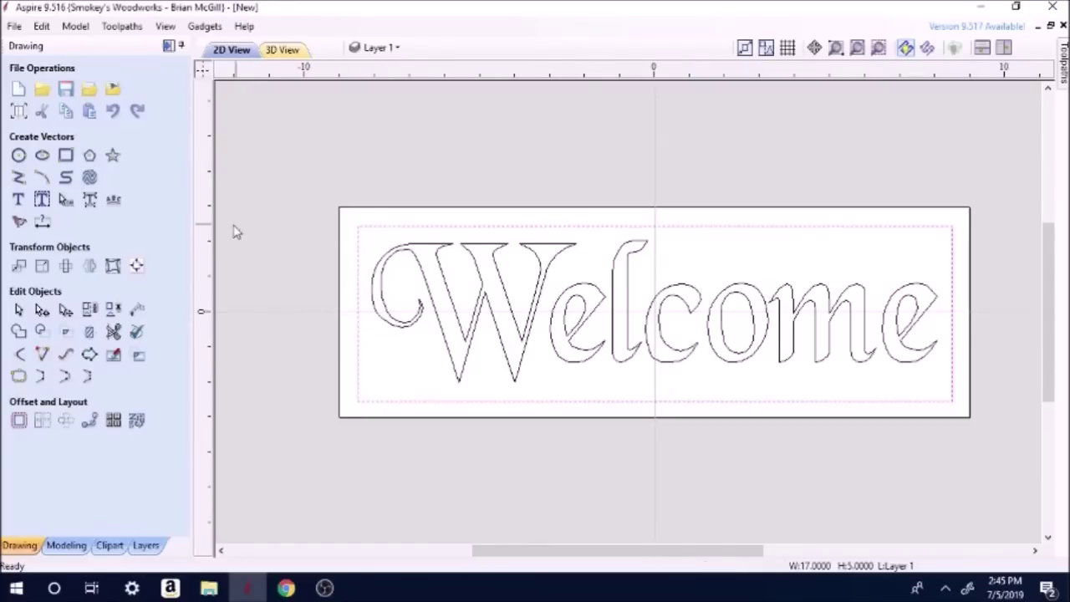
click(136, 265)
click(94, 130)
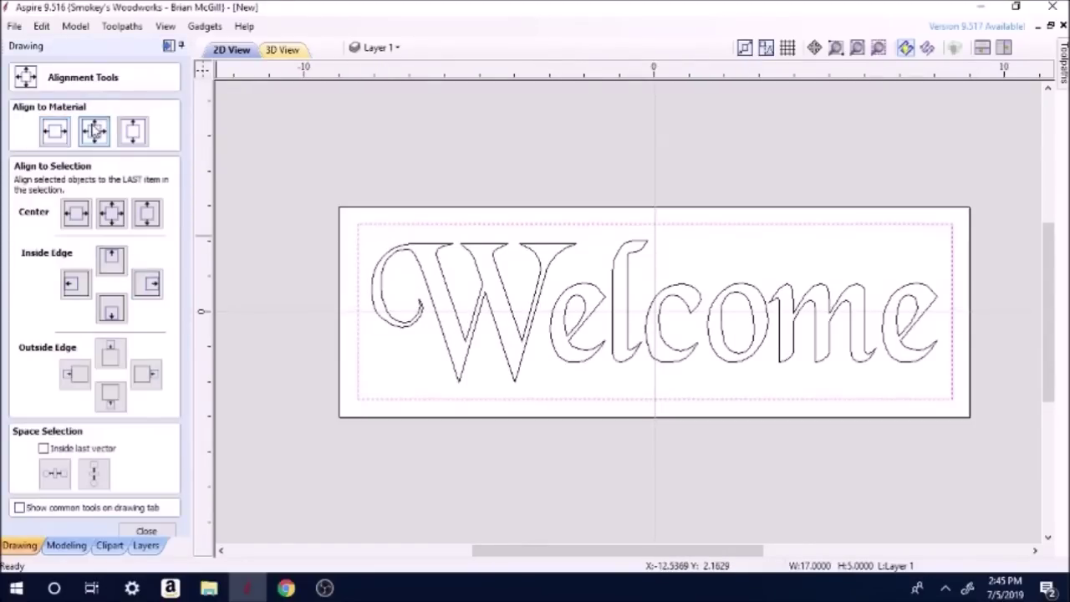
Select the Welcome text and then the border rectangle, and center the text on the rectangle both ways.
click(410, 296)
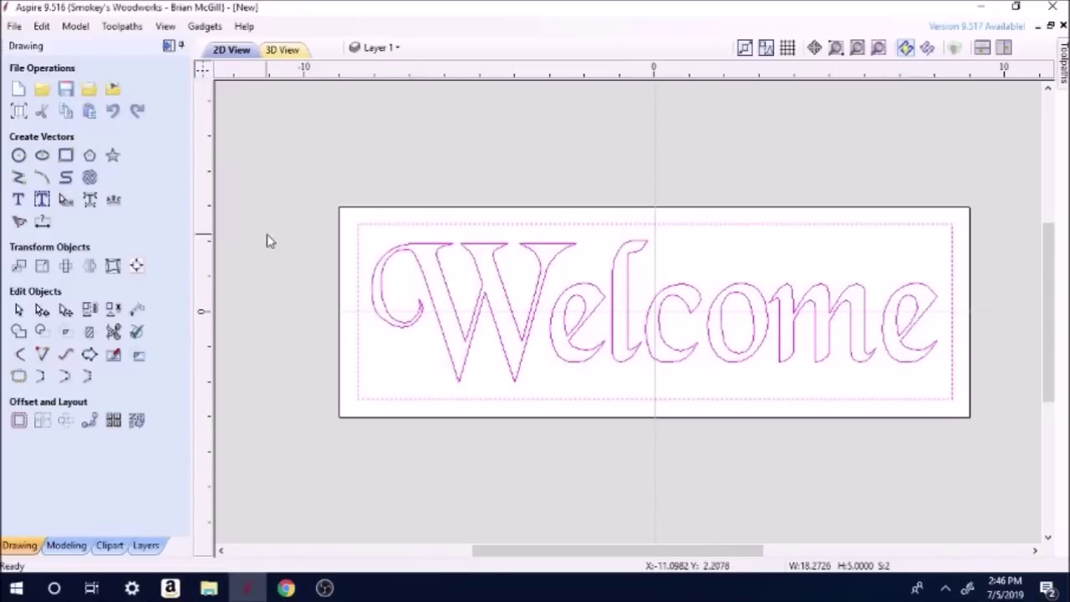
click(398, 218)
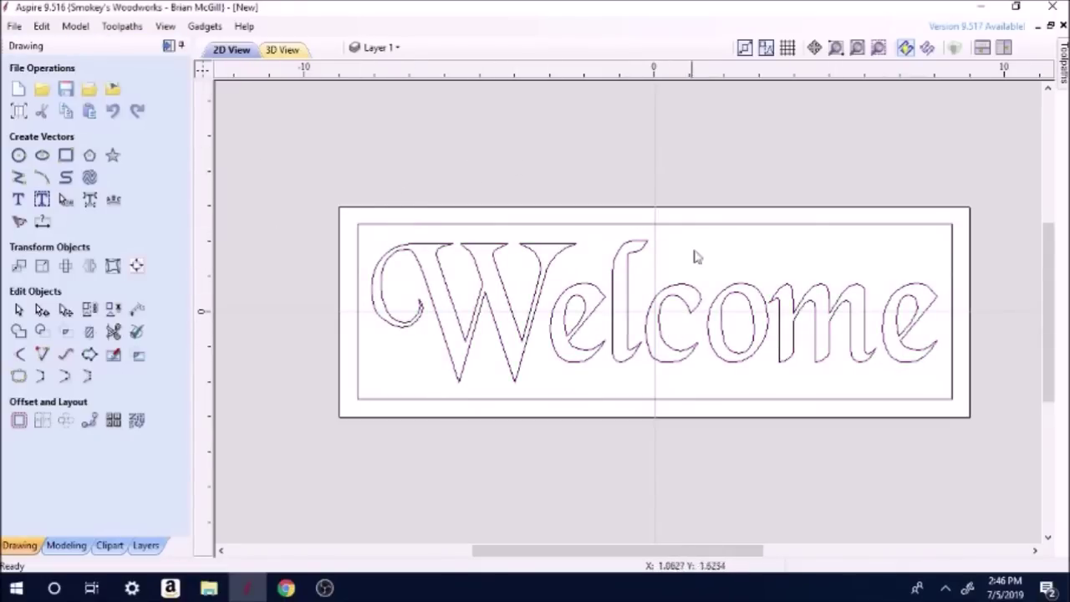
click(646, 343)
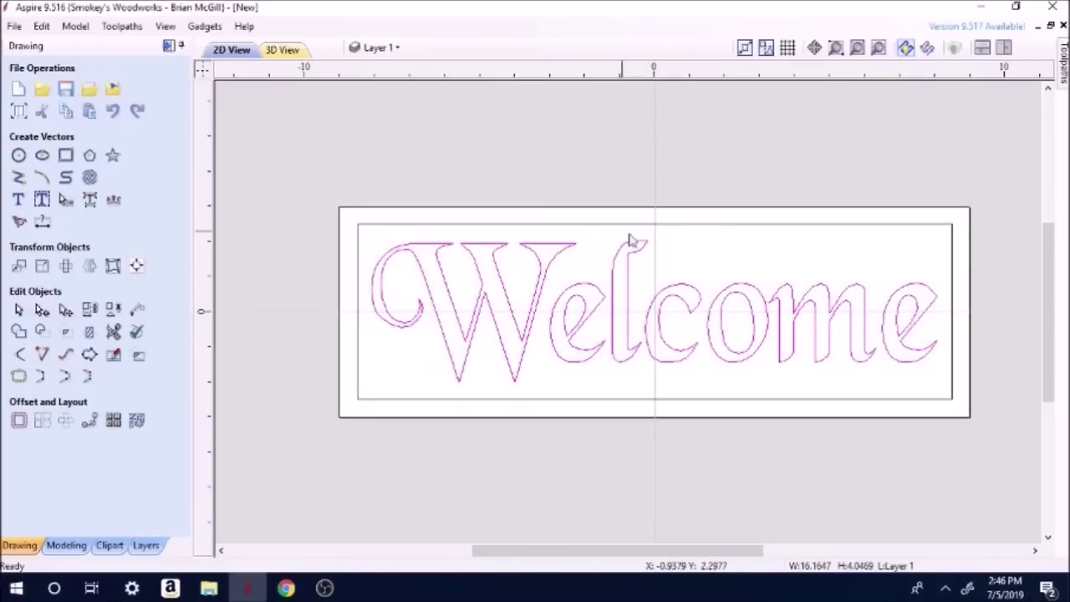
shift+click(656, 225)
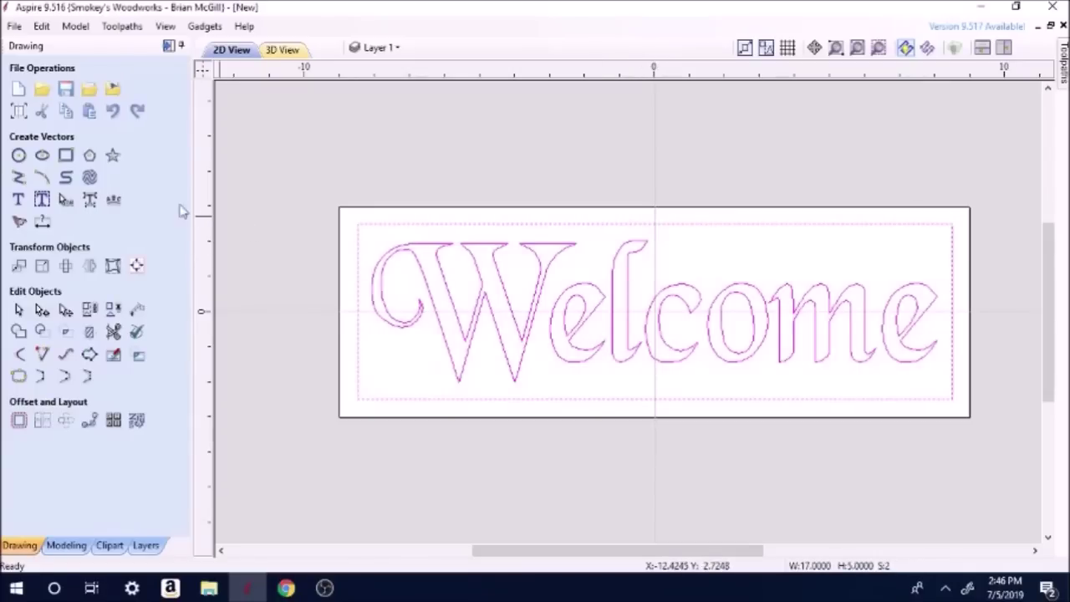
click(136, 266)
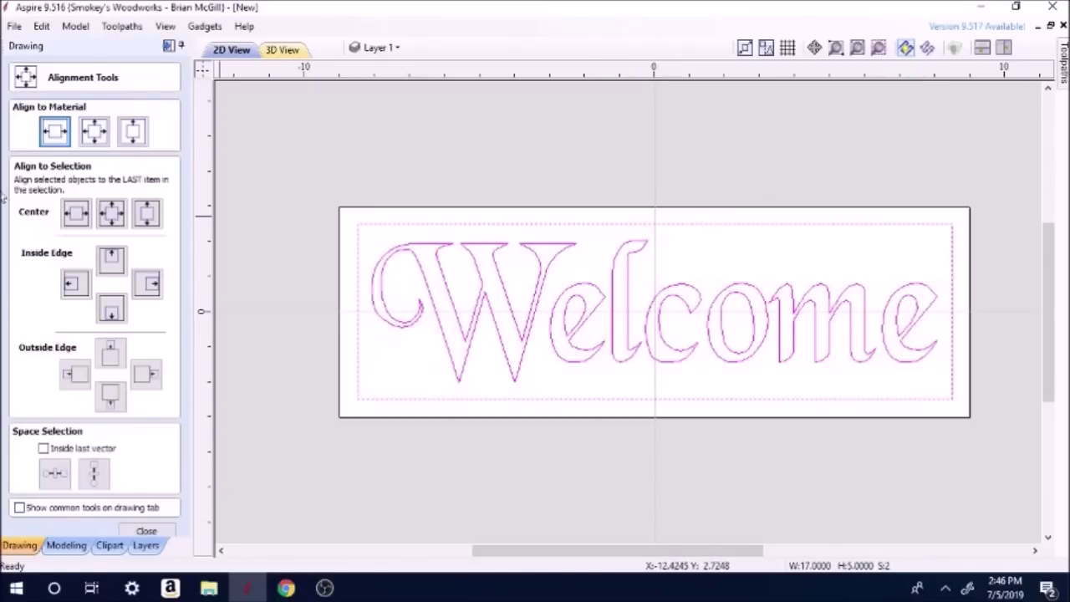
click(117, 216)
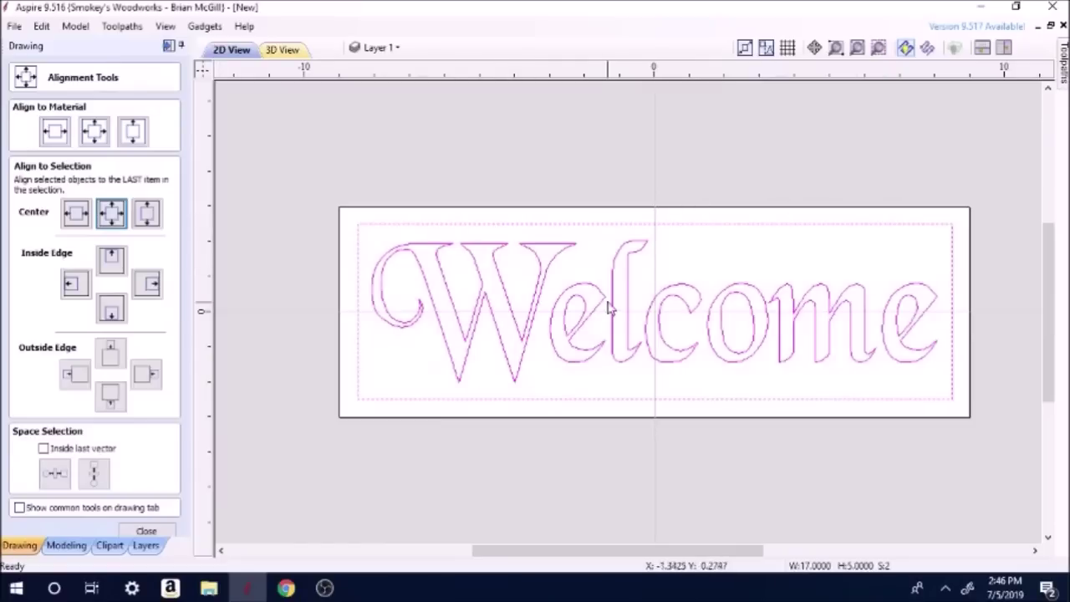
Move the Welcome text away from the board's center, then realign it to the center of the border rectangle.
click(661, 289)
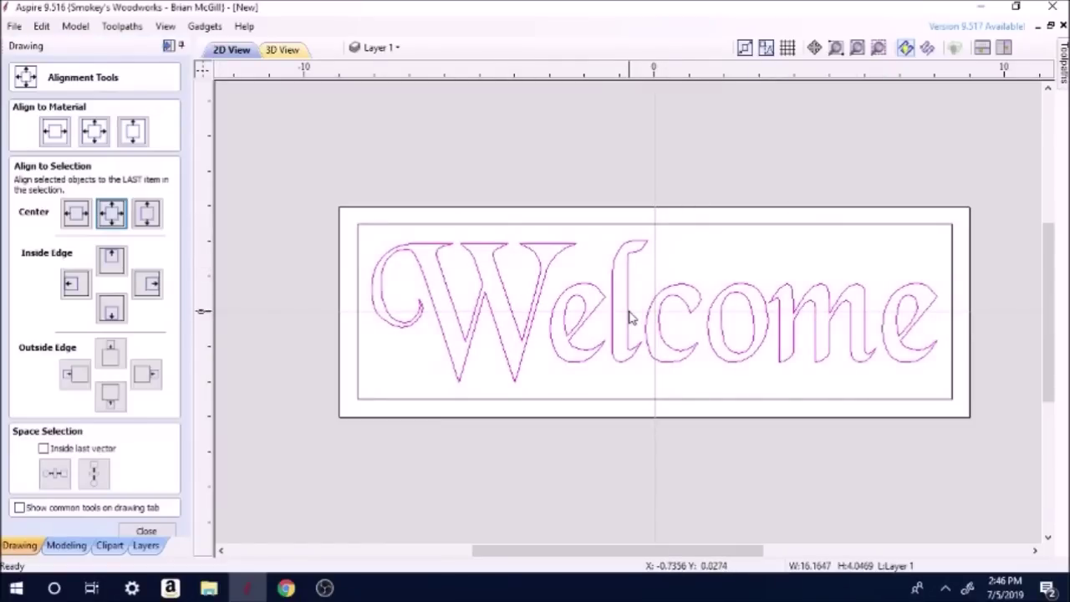
click(628, 311)
drag(628, 311, 677, 249)
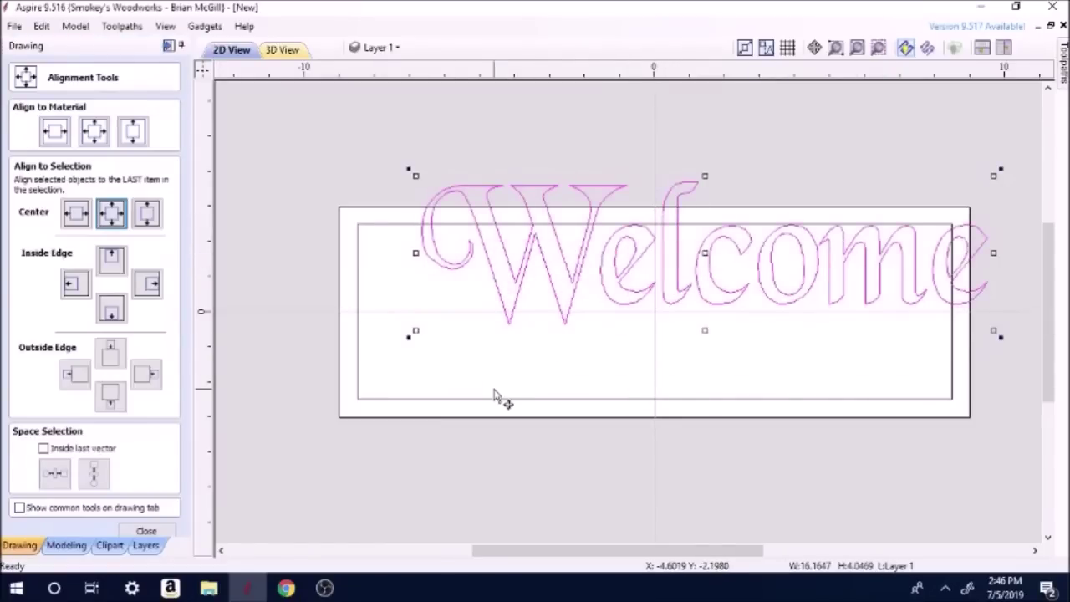
click(439, 353)
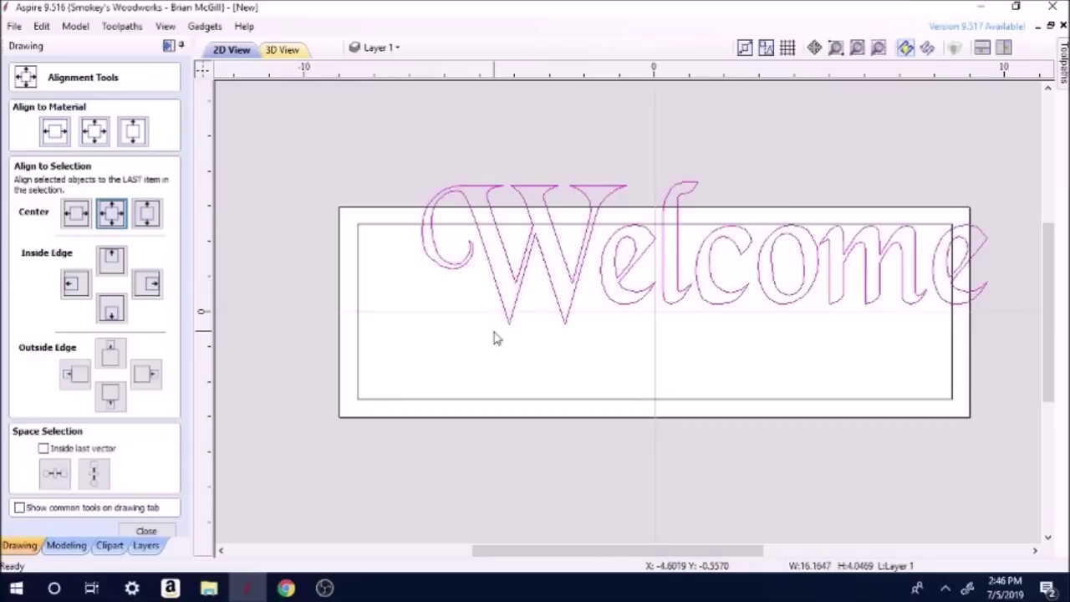
shift+click(358, 280)
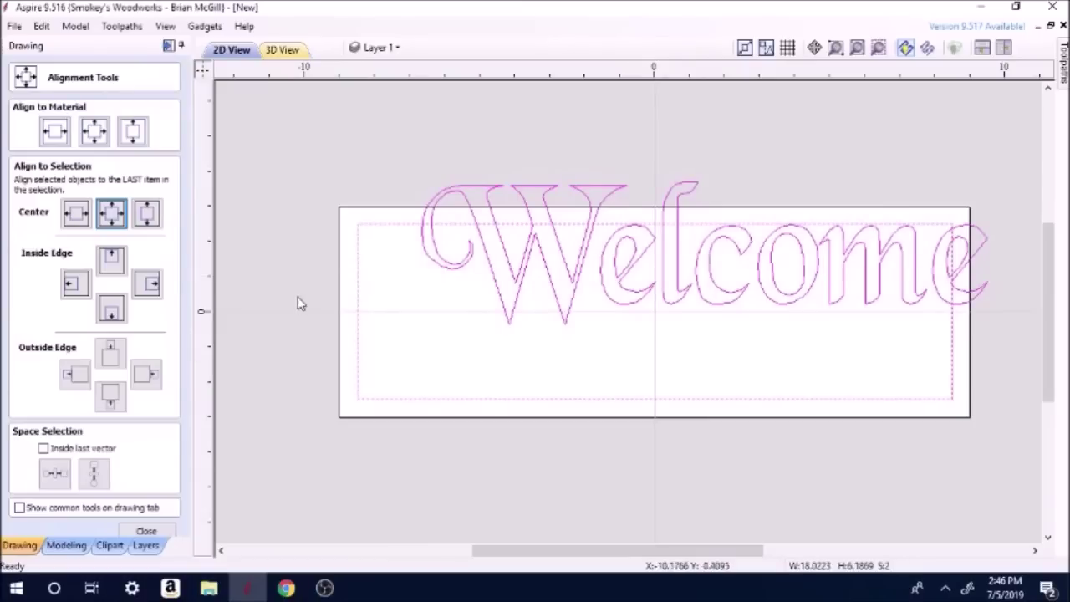
click(111, 213)
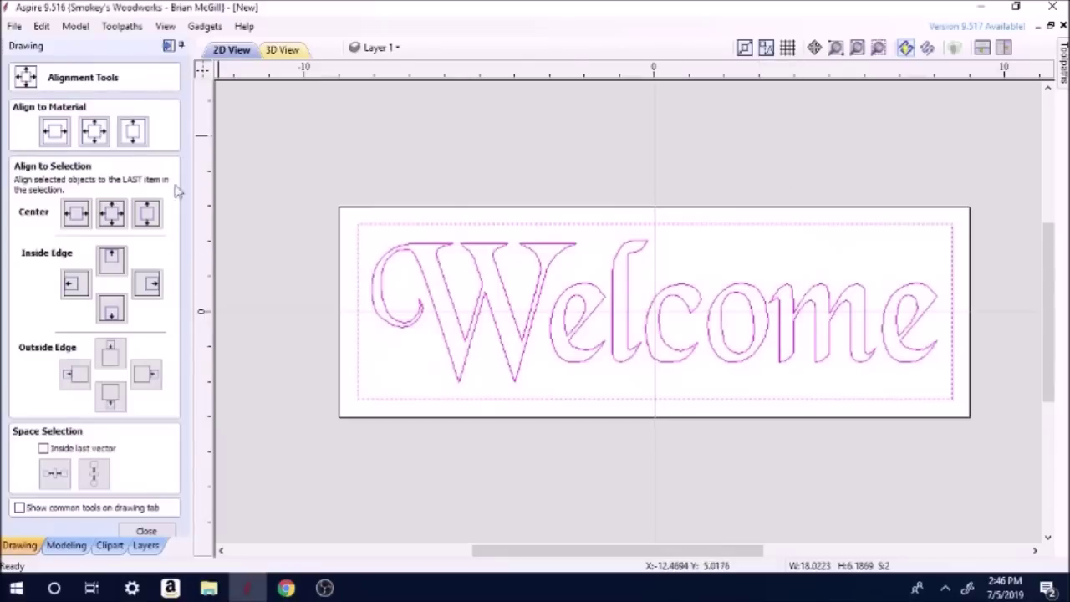
click(147, 531)
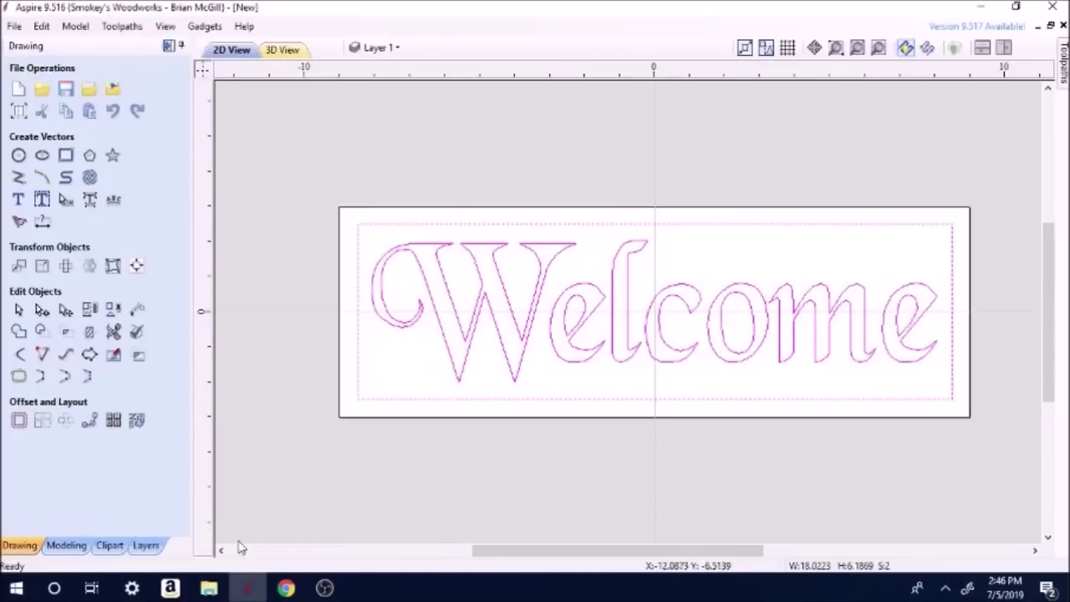
Set up a V-Carve / Engraving toolpath for the text and border, using the 0.25 inch end mill as the flat area clearance tool.
click(168, 45)
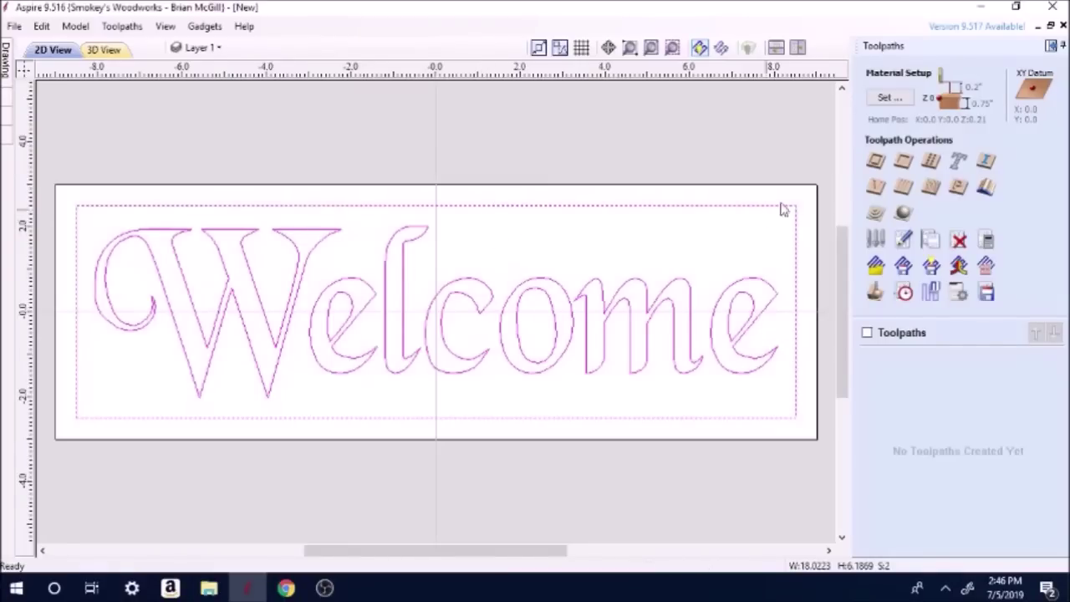
click(876, 185)
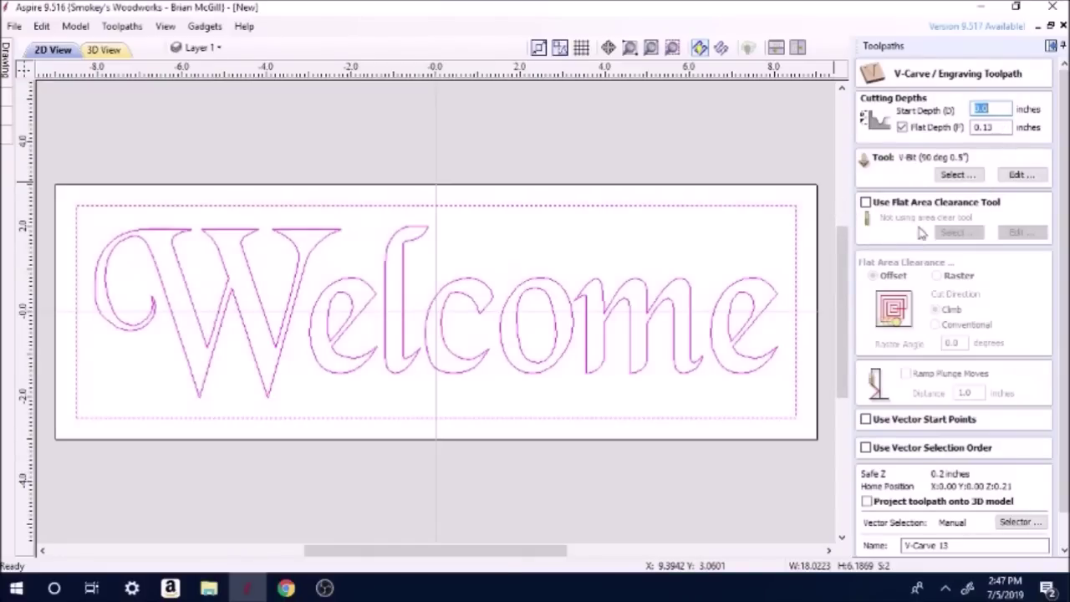
click(866, 202)
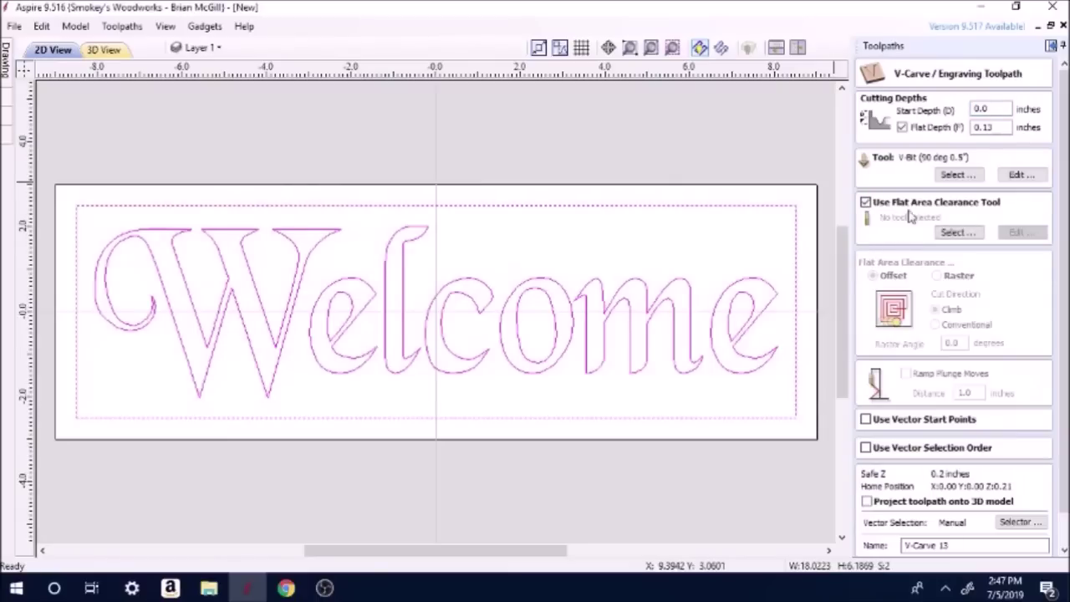
click(953, 233)
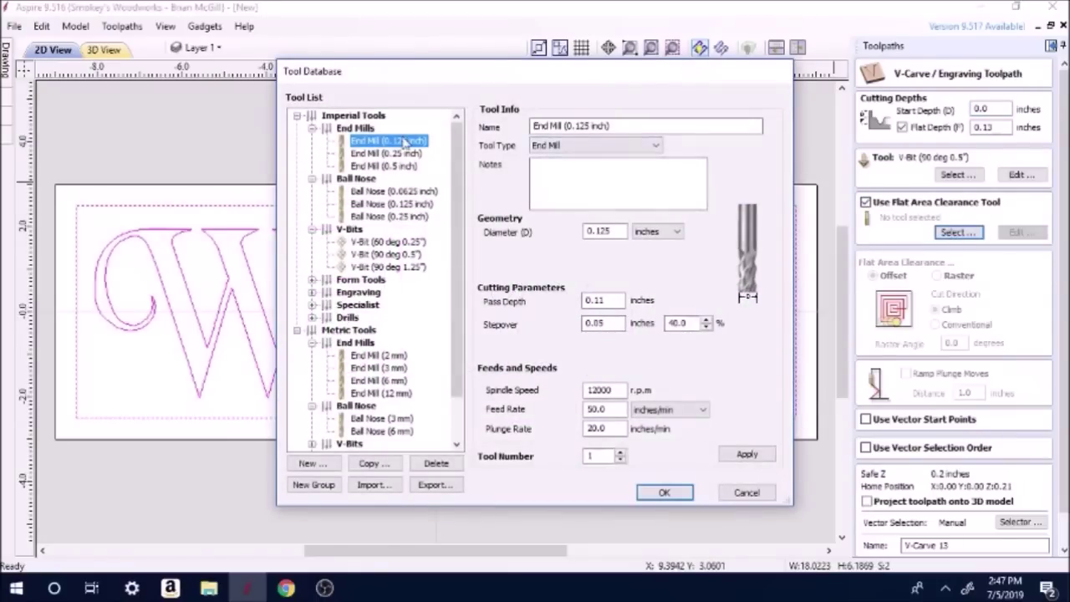
click(402, 154)
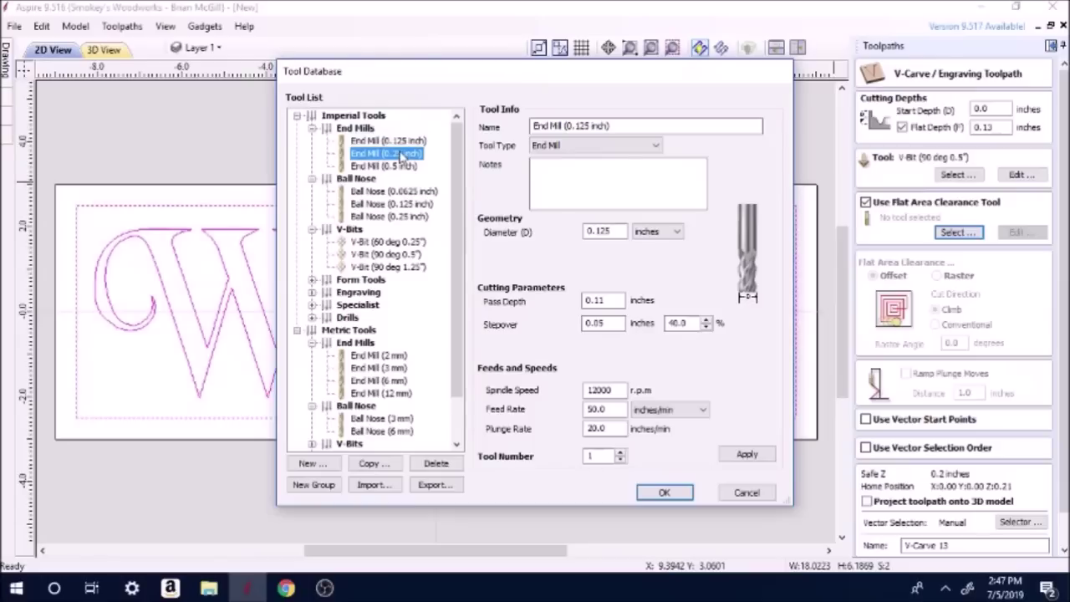
click(681, 494)
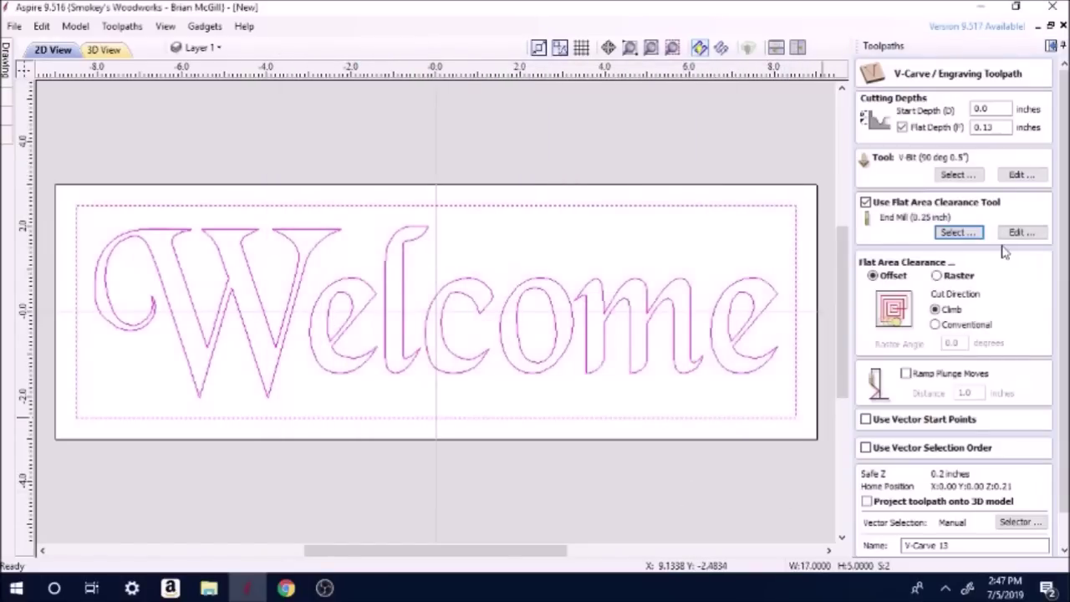
Confirm the 0.25 inch end mill as the flat area clearance tool and calculate the V-carve toolpaths for the text and border.
click(958, 234)
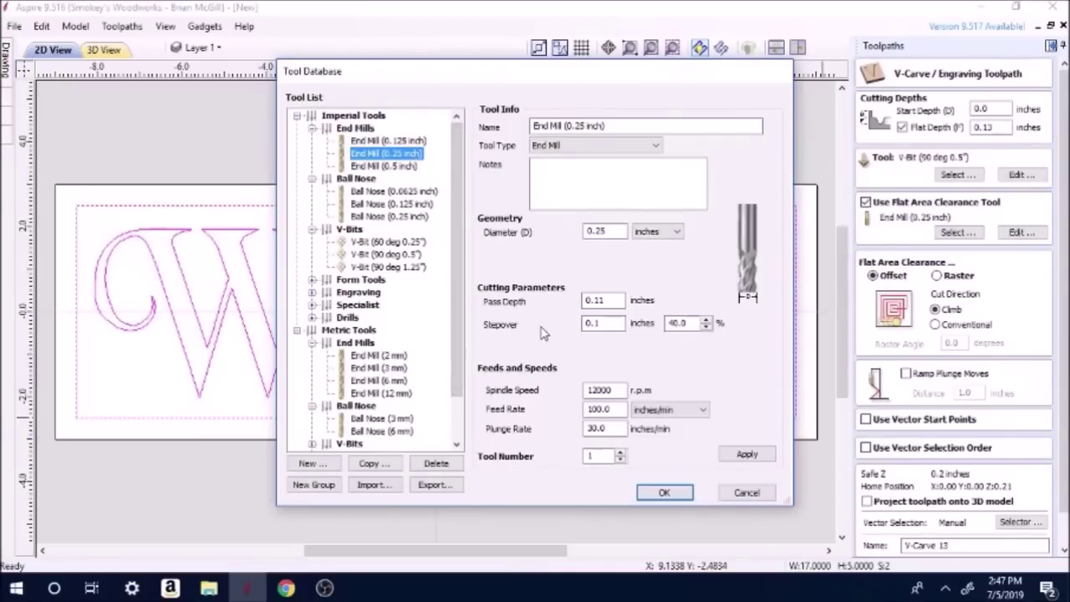
click(665, 493)
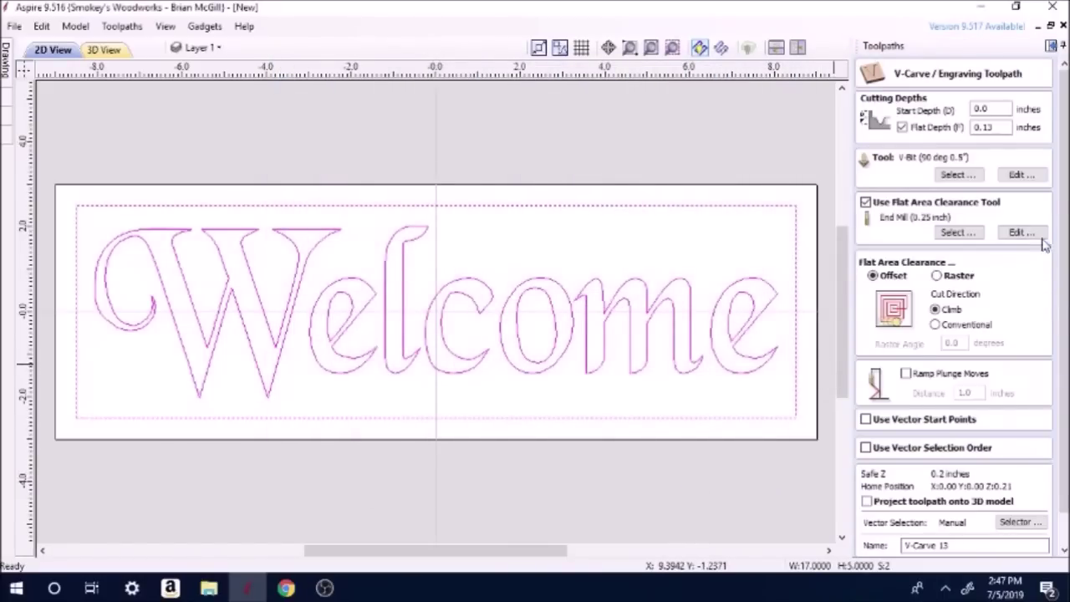
scroll(1037, 276, down, 2)
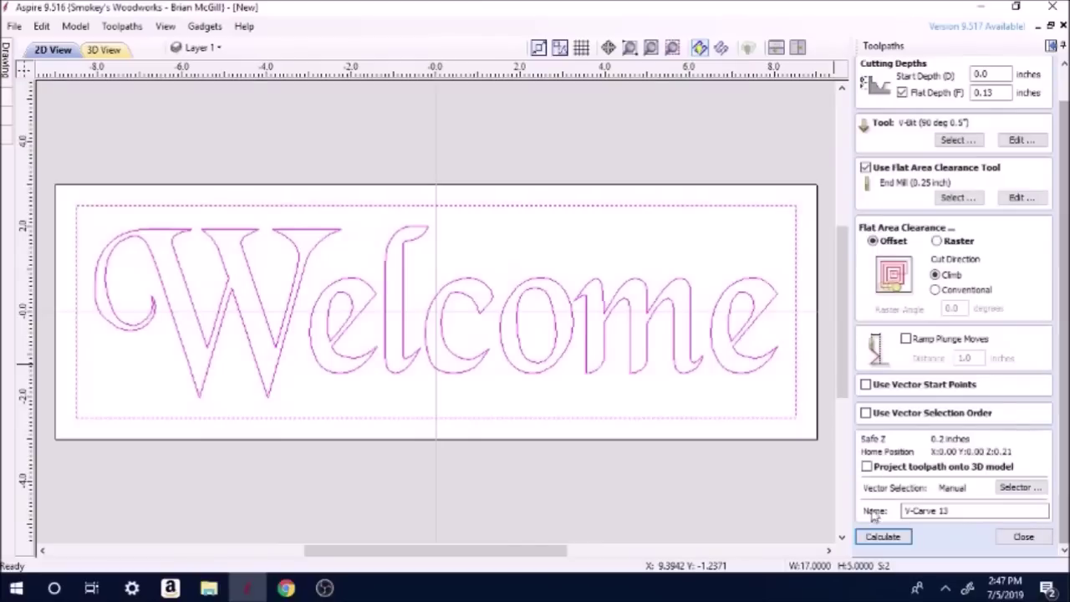
click(884, 537)
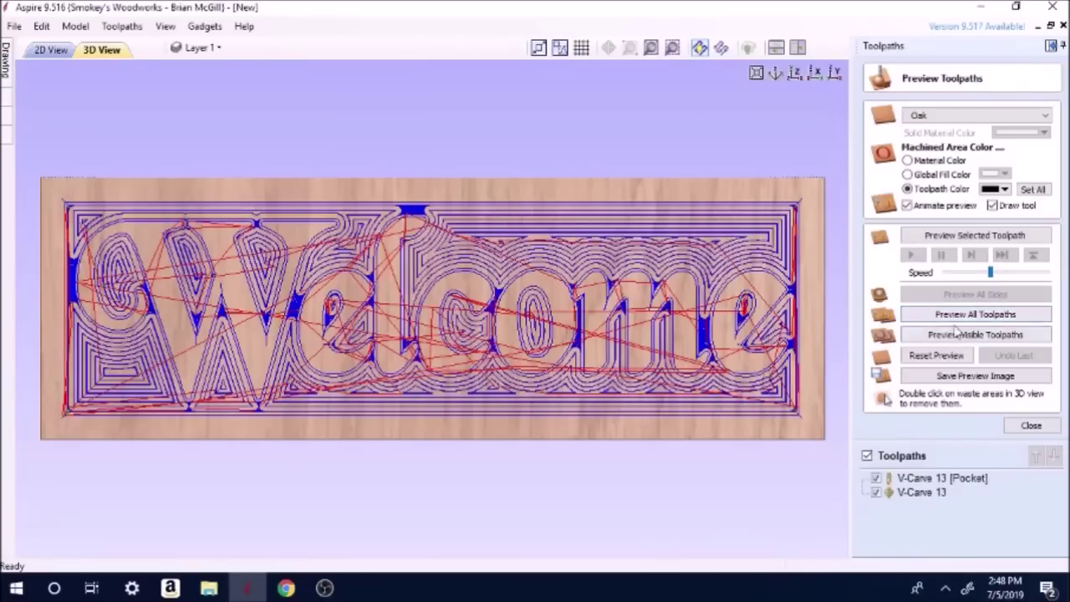
Preview all toolpaths at a faster simulation speed and show the machined areas in the black global fill color.
click(977, 314)
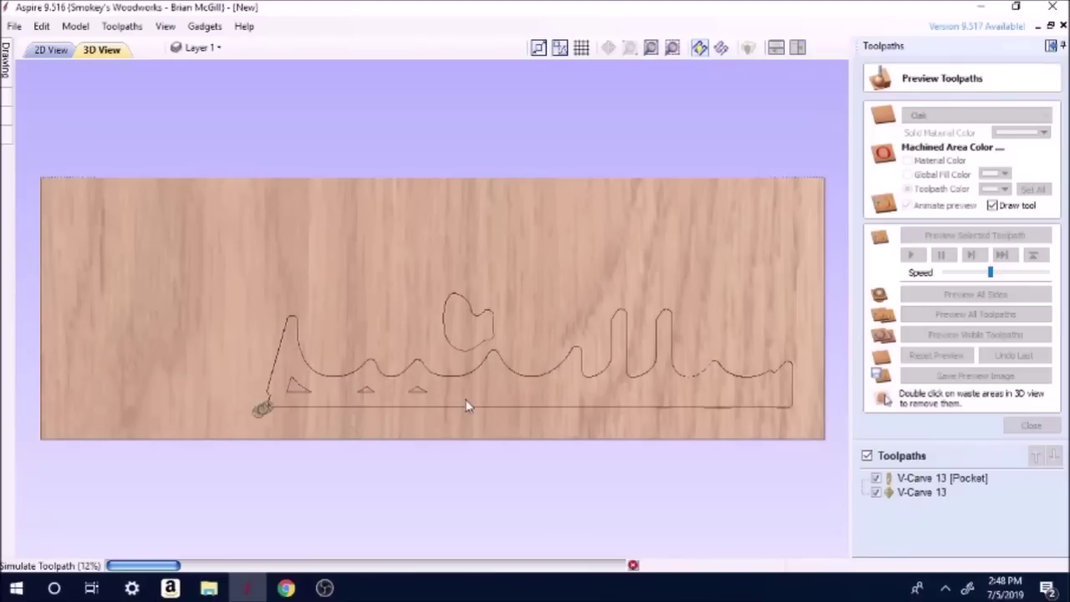
drag(991, 272, 1013, 273)
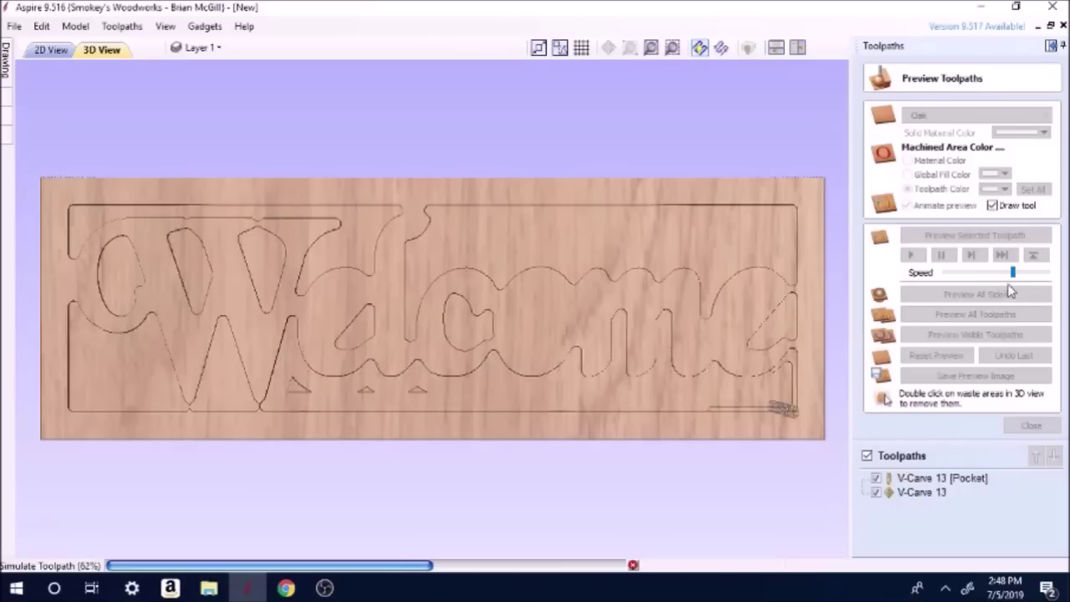
drag(1014, 273, 1025, 275)
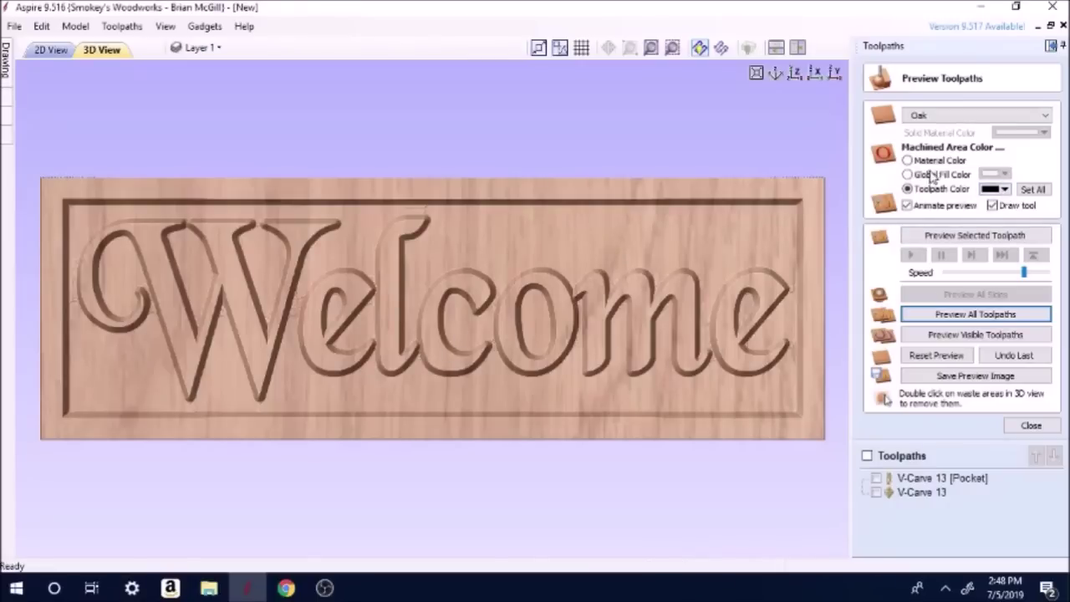
click(908, 175)
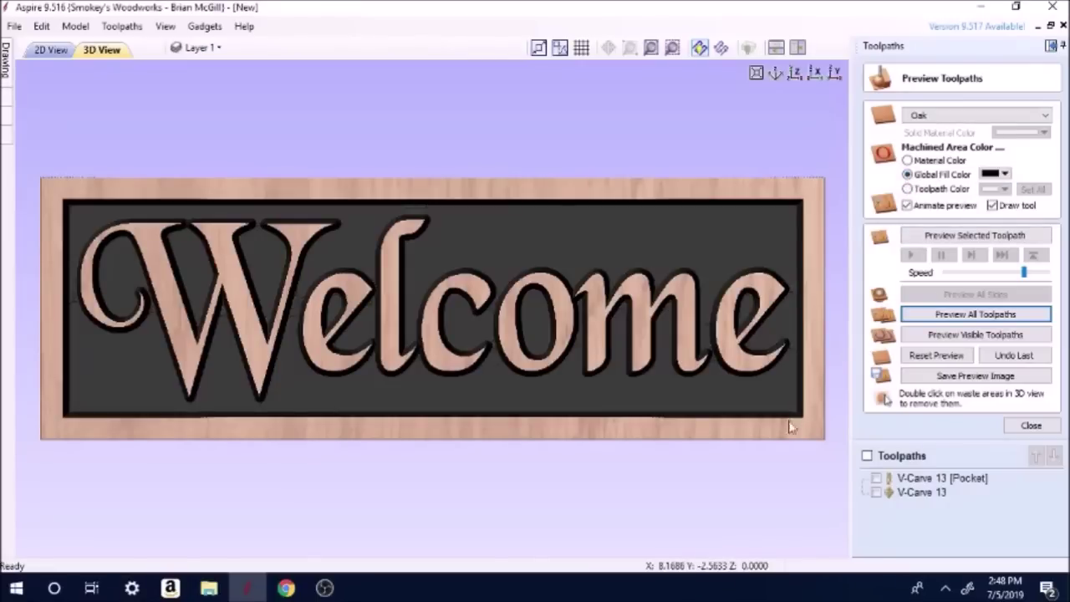
drag(351, 404, 814, 319)
Try blue as the global fill color of the machined areas, and set it back to black.
click(997, 174)
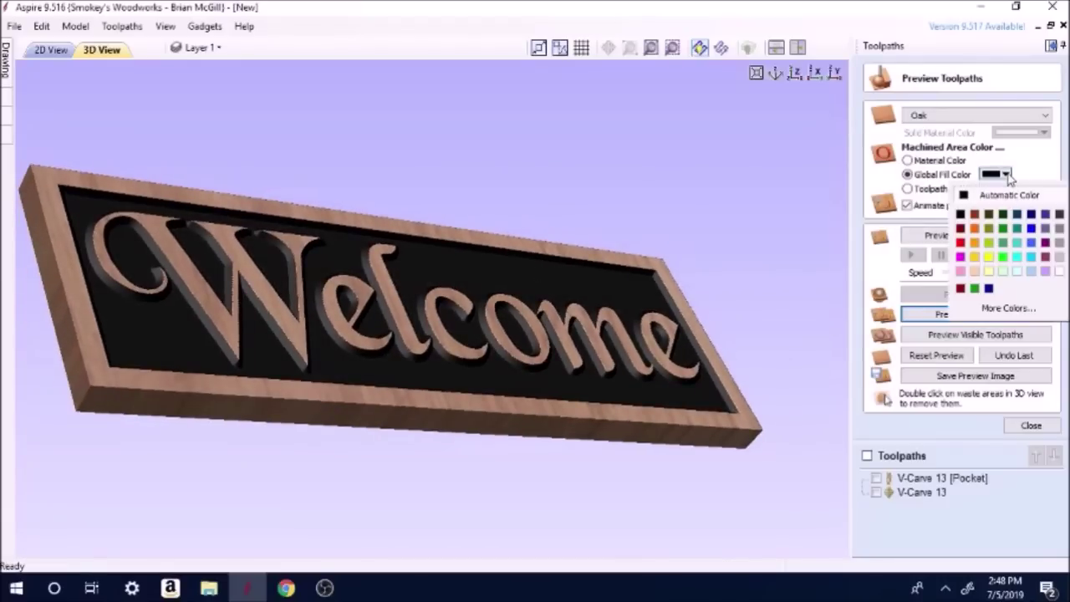
click(1031, 231)
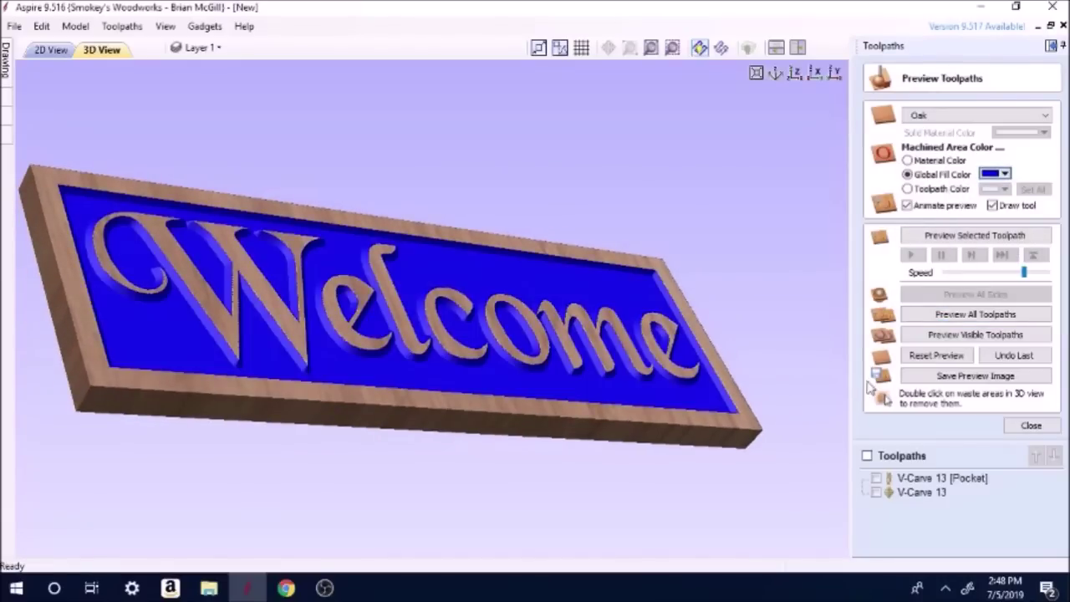
click(1008, 174)
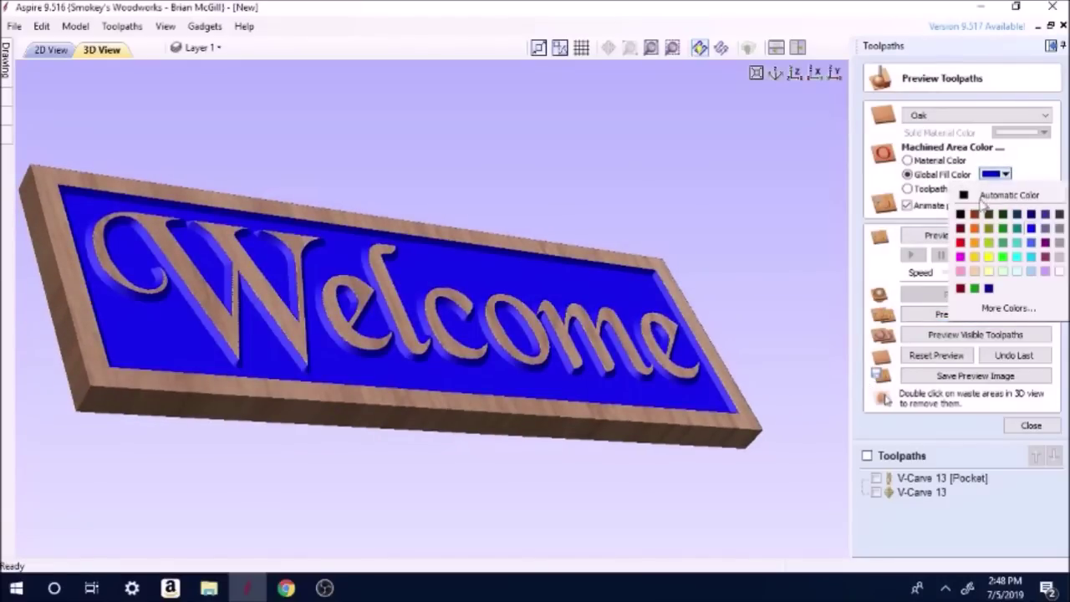
click(963, 214)
drag(526, 292, 491, 409)
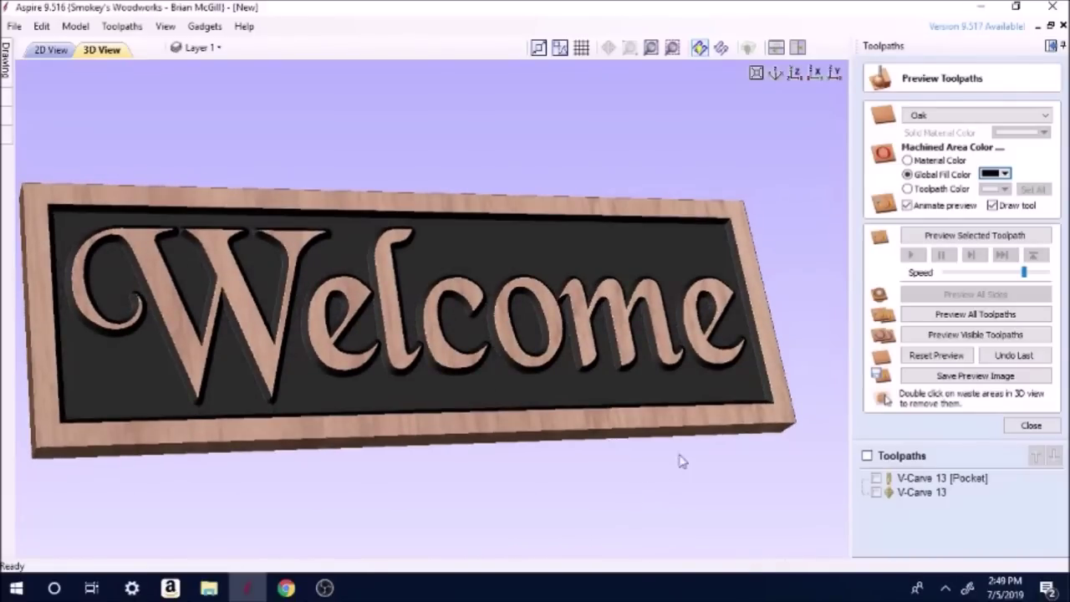
mouse_move(919, 483)
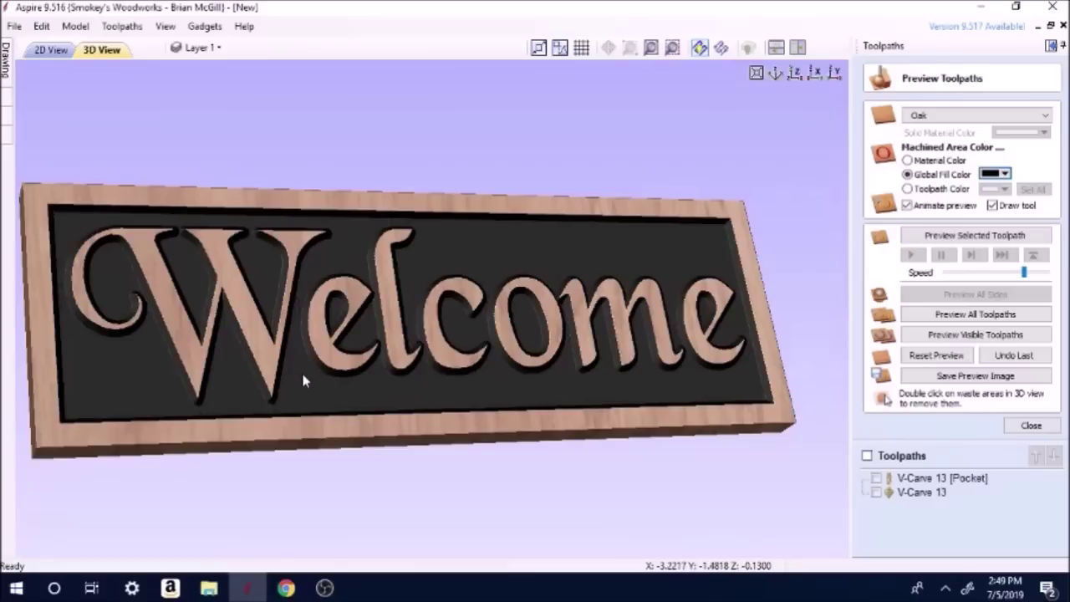
Close the current job and create a single-sided job 18 by 6 inches and 0.75 inch thick with a centered XY datum.
click(14, 26)
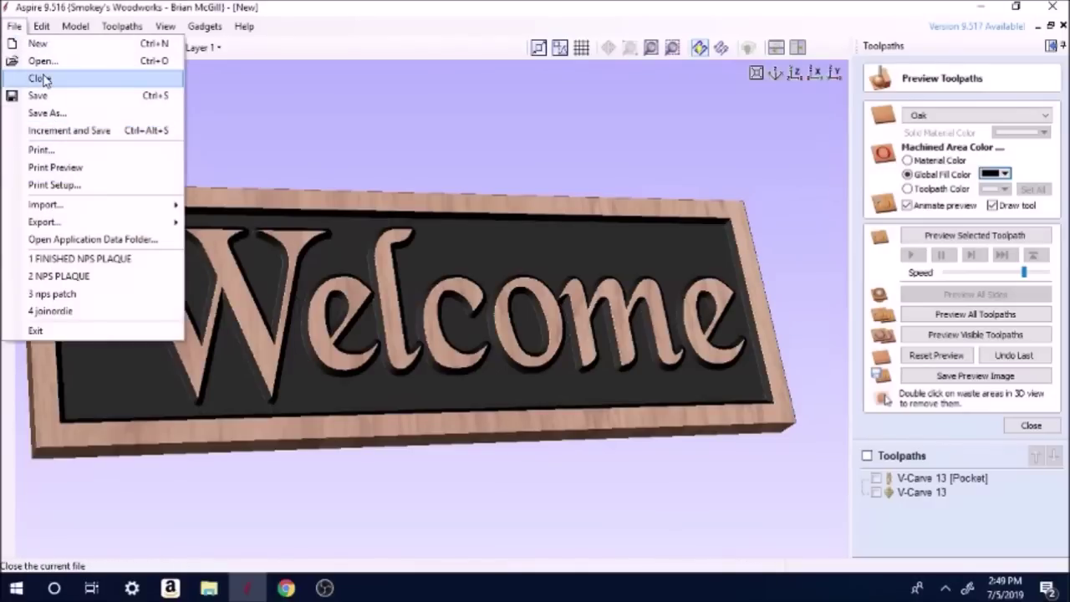
click(40, 78)
click(532, 333)
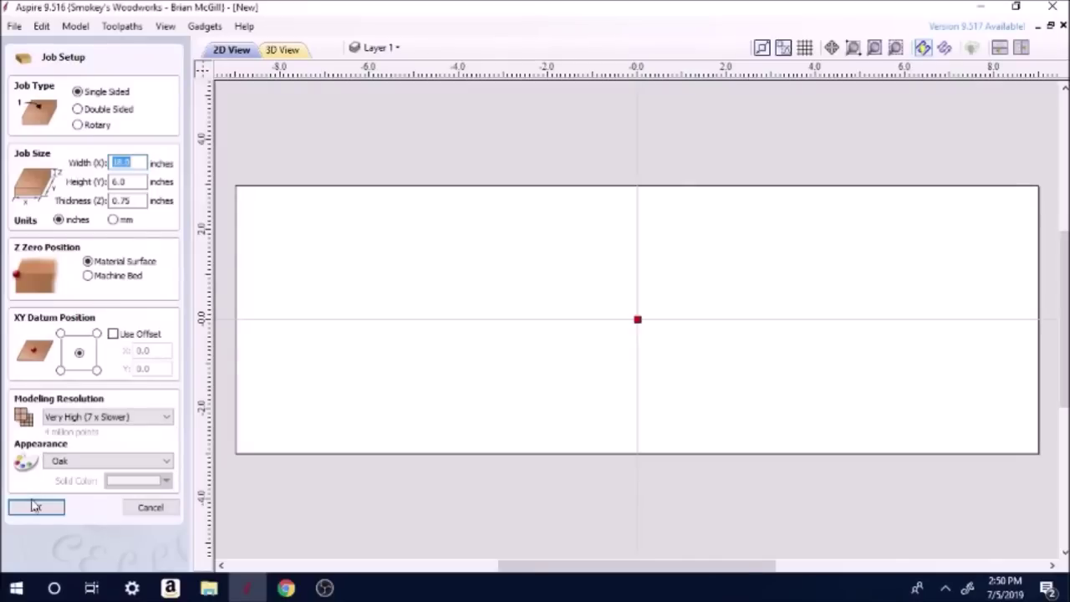
click(36, 507)
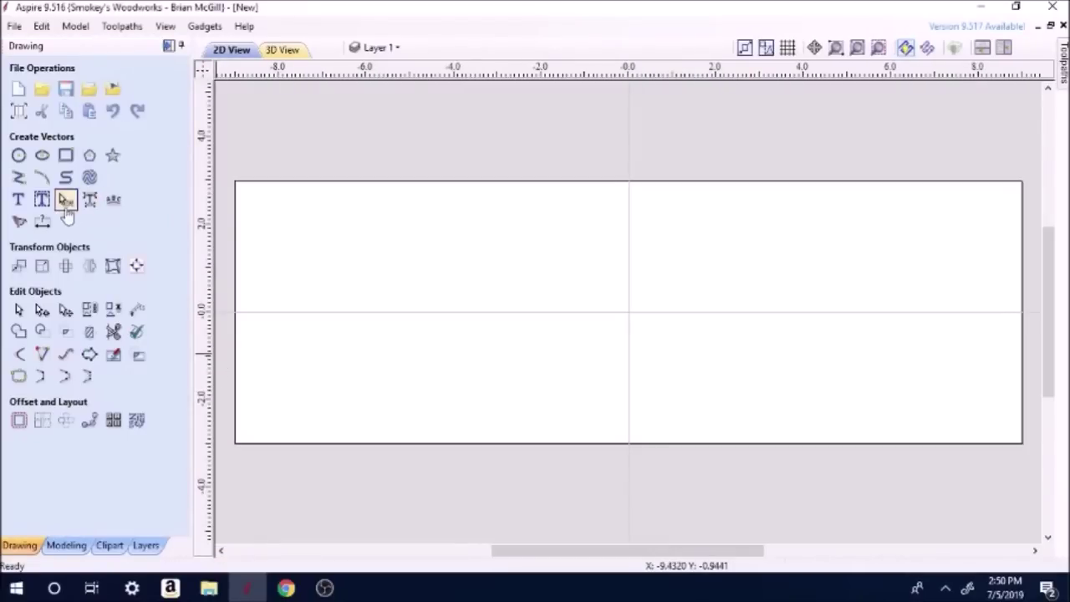
Create the text "Welcome" in the BlackChancery font.
click(18, 199)
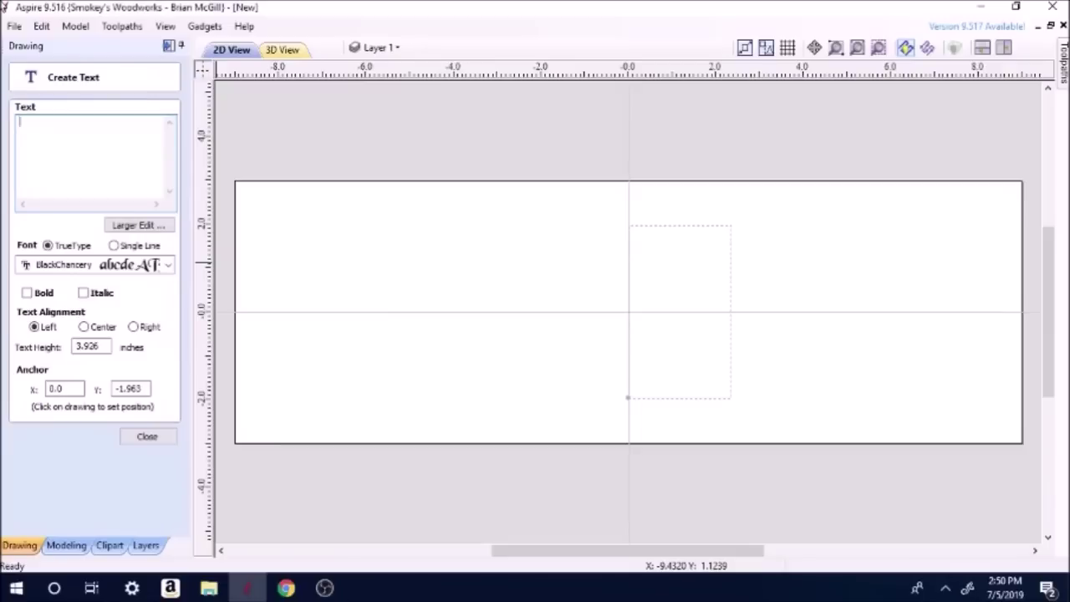
text(Welcome)
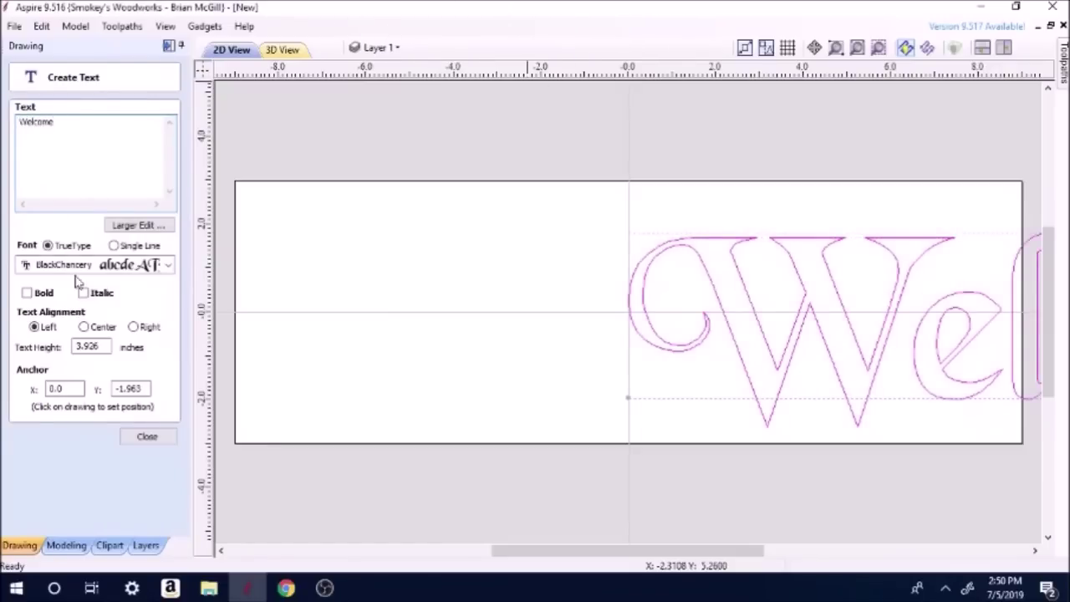
scroll(438, 313, down, 2)
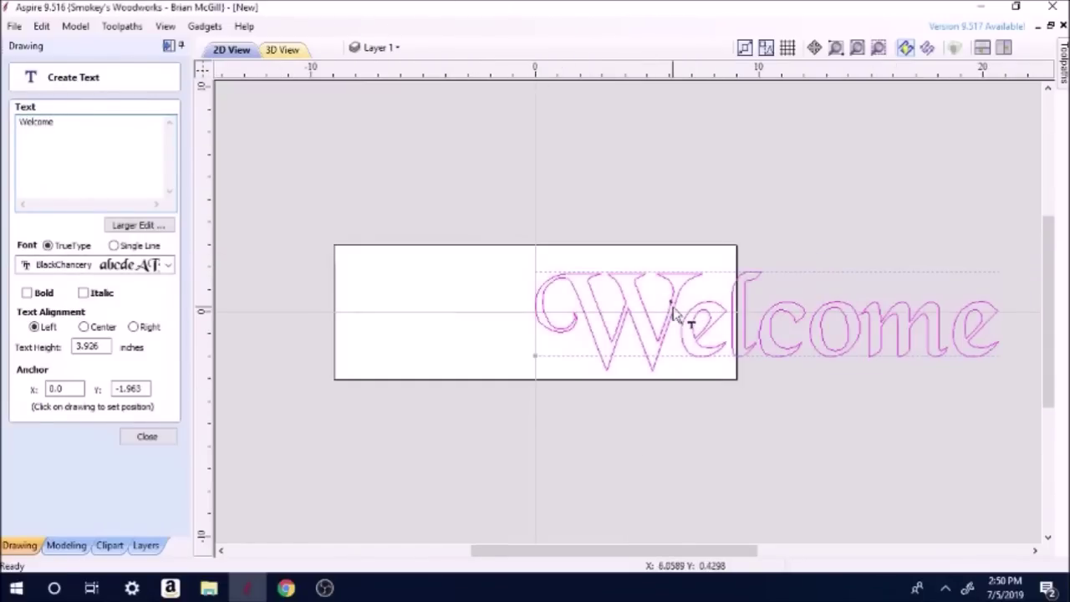
Move the Welcome text onto the board and resize it to about 15.7 inches wide and 4.2 inches high.
click(674, 313)
drag(1004, 267, 946, 308)
drag(707, 334, 523, 330)
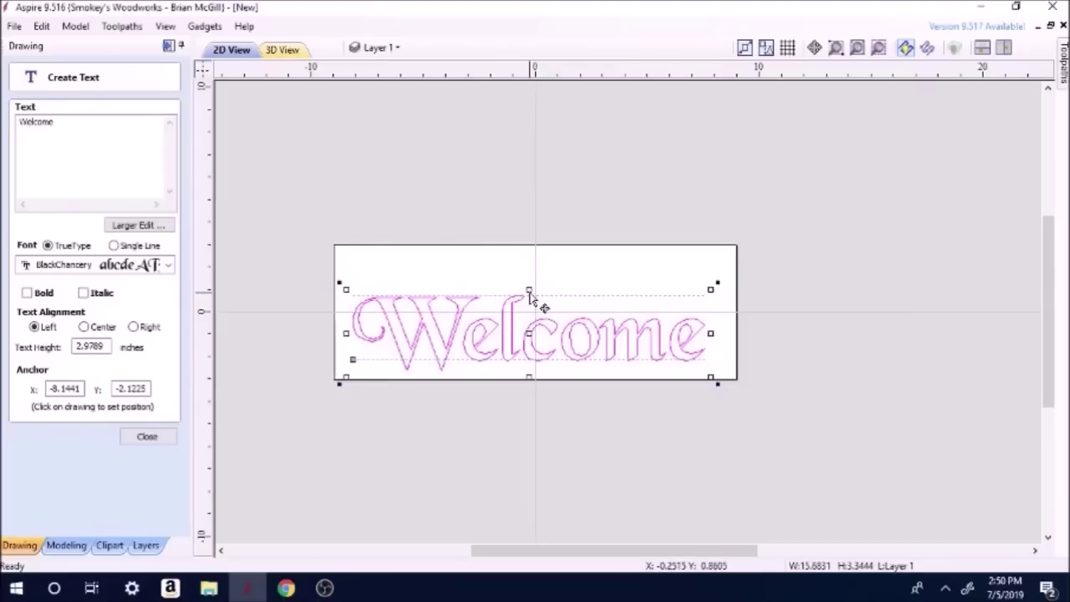
drag(530, 290, 530, 271)
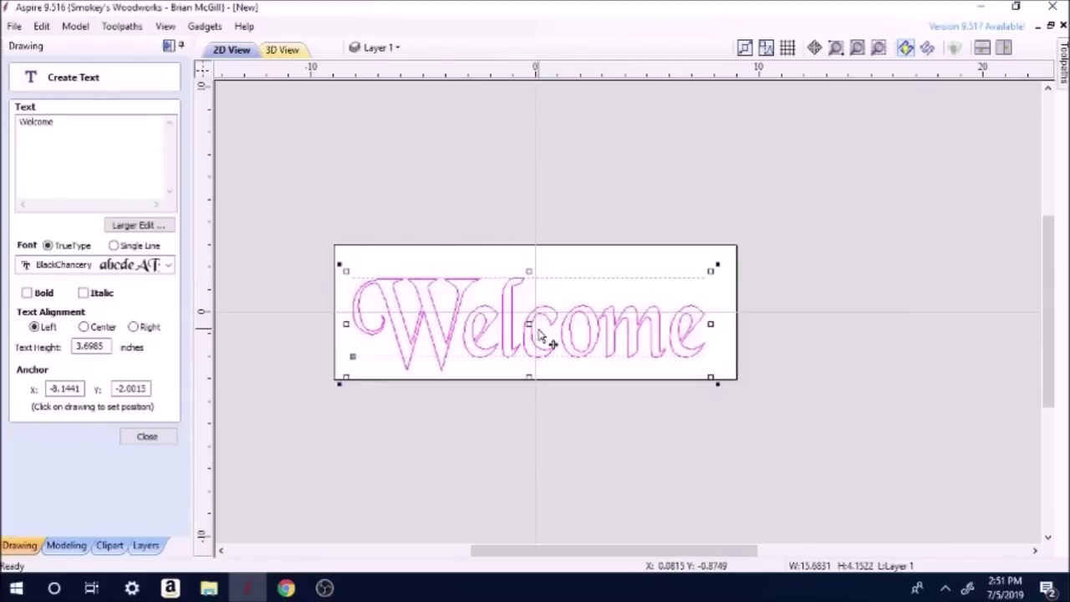
click(146, 437)
Center the Welcome text in the material both horizontally and vertically.
click(136, 266)
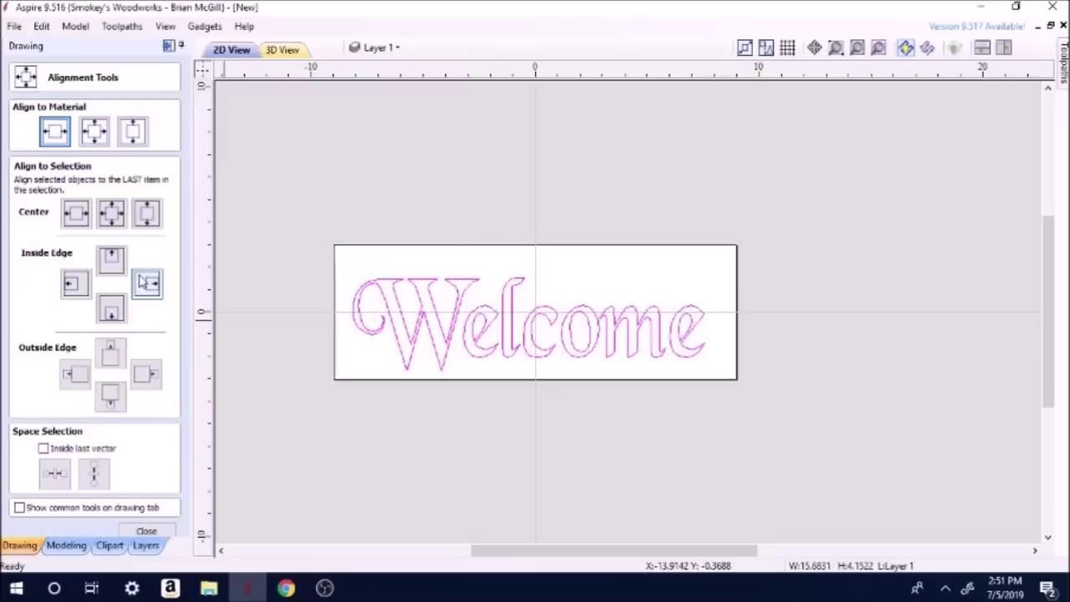
click(95, 129)
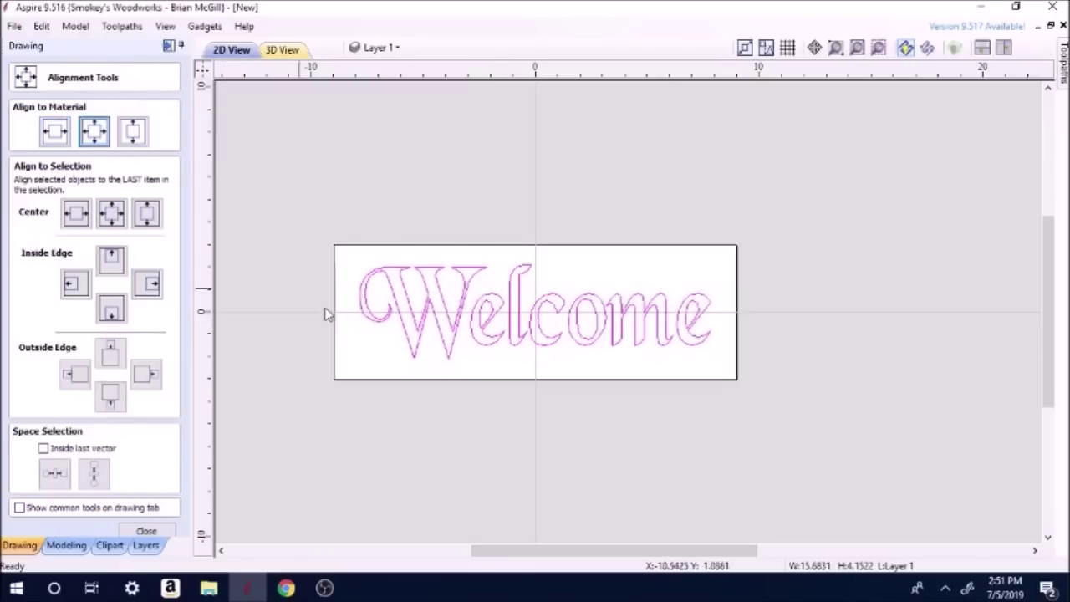
click(146, 531)
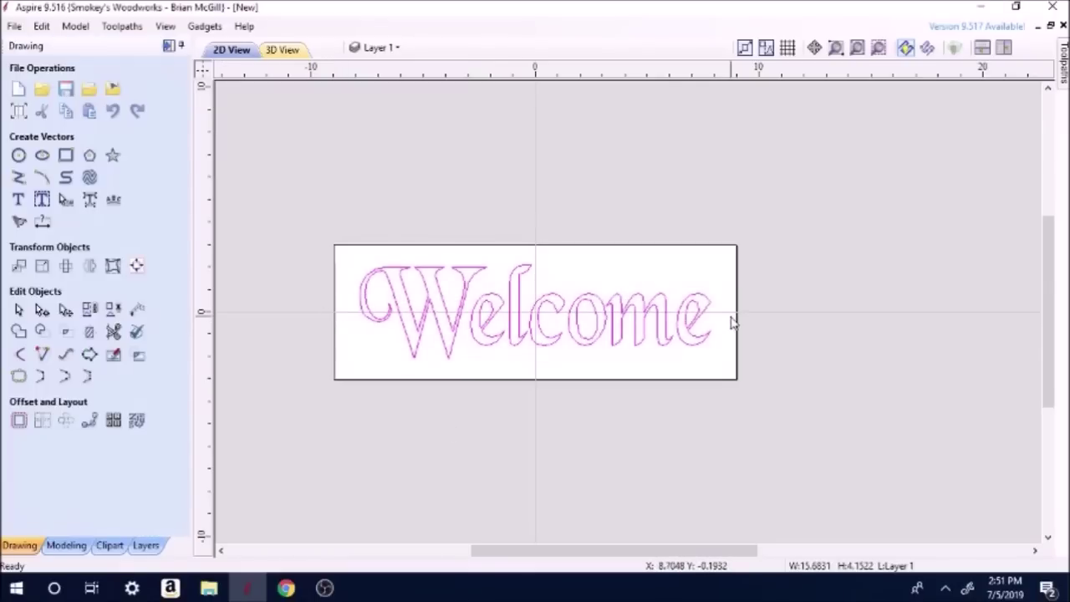
Calculate and preview a V-carve toolpath for the text with the 90 degree 0.5 inch V-bit, 0.13 inch flat depth and no flat area clearance tool.
click(170, 47)
click(878, 188)
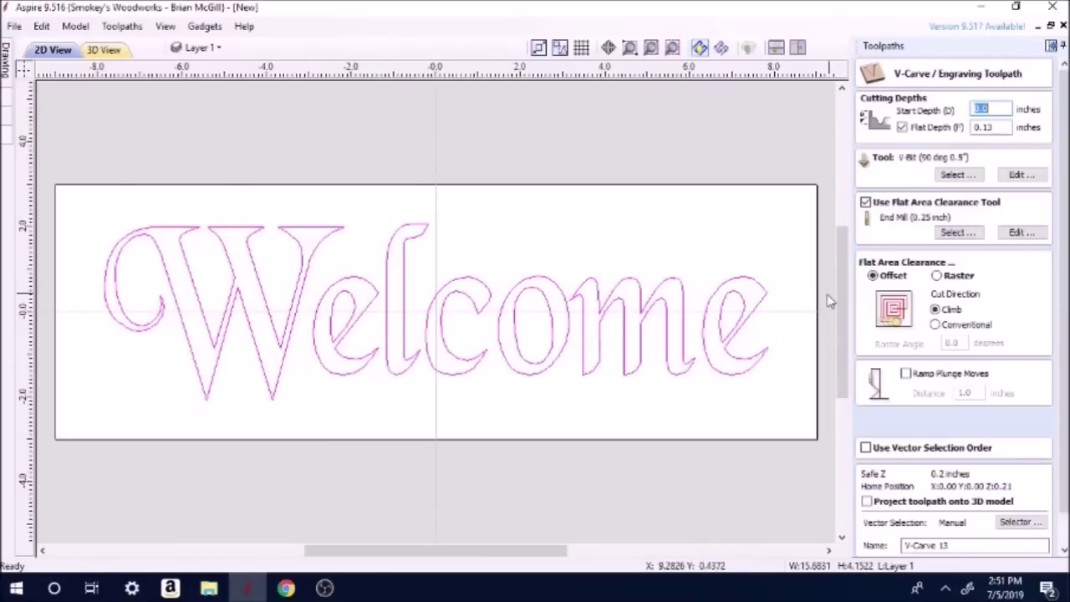
click(866, 203)
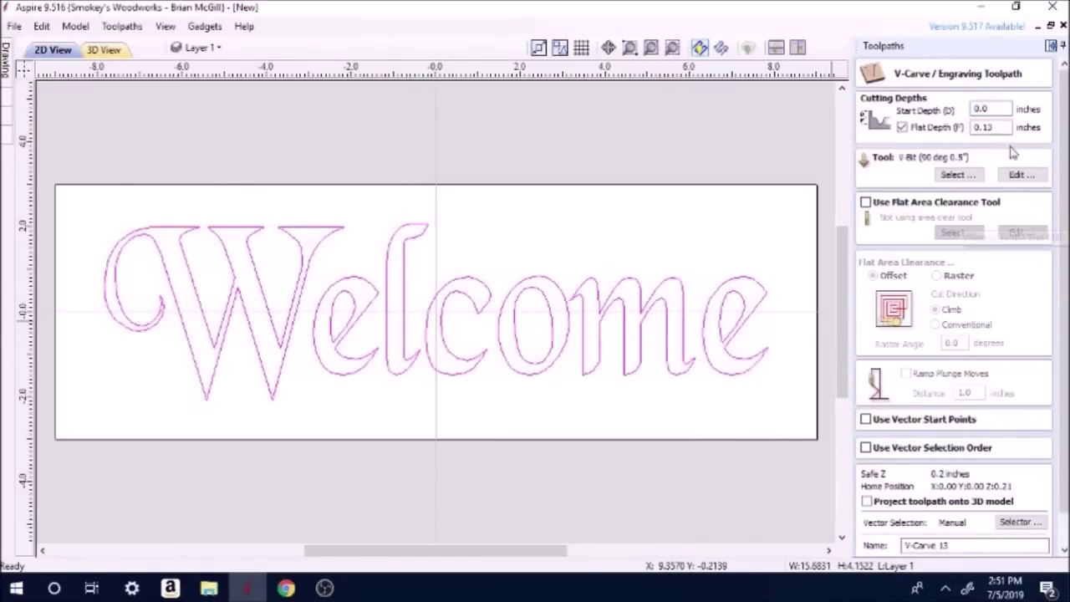
scroll(1063, 233, down, 2)
click(879, 535)
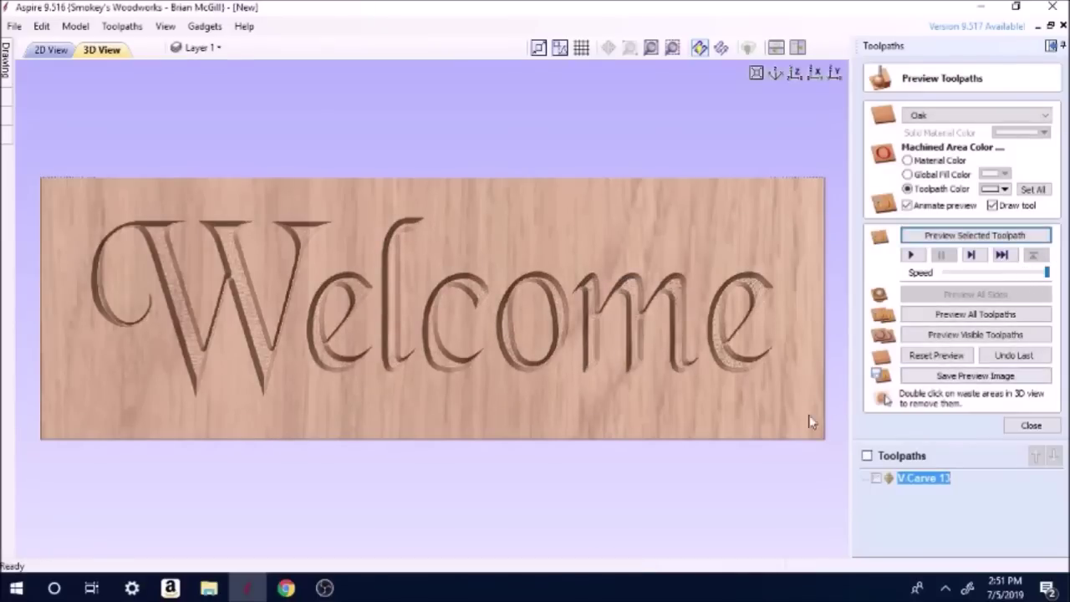
Show the carved letters in the black global fill color and examine the V-carve preview from several angles.
click(874, 478)
mouse_move(922, 487)
mouse_move(927, 482)
drag(534, 399, 552, 217)
click(907, 174)
drag(440, 335, 435, 434)
drag(750, 305, 614, 186)
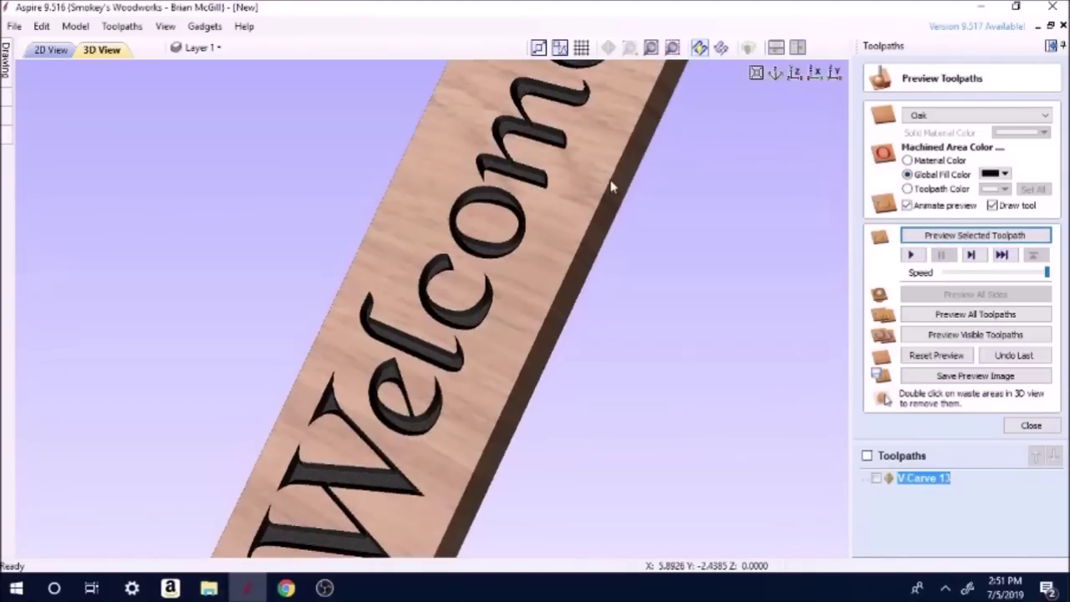
drag(491, 422, 375, 525)
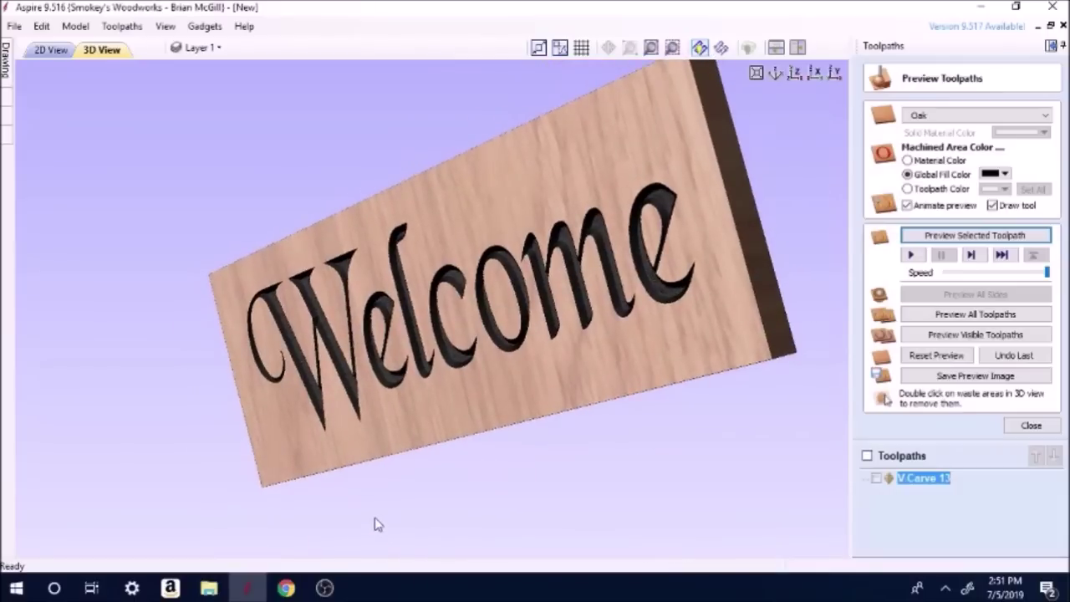
drag(552, 189, 703, 238)
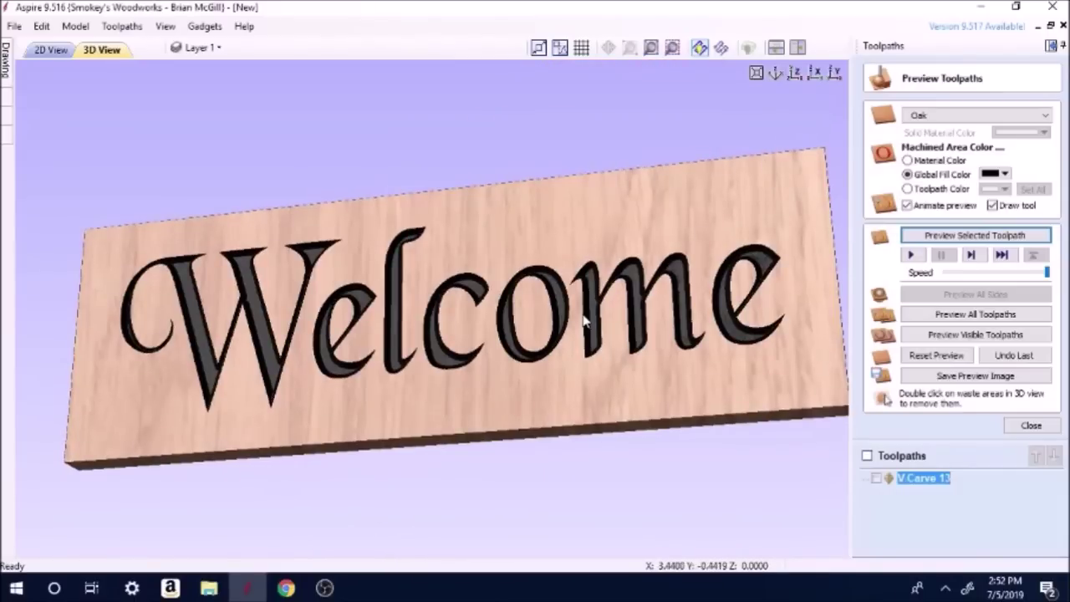
drag(125, 270, 182, 209)
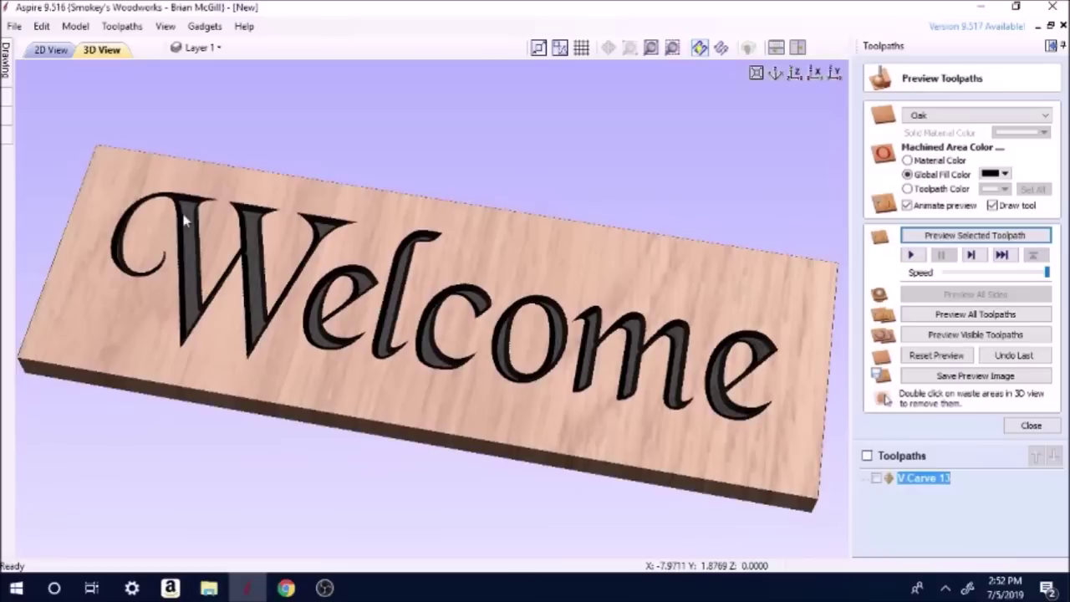
drag(634, 431, 677, 400)
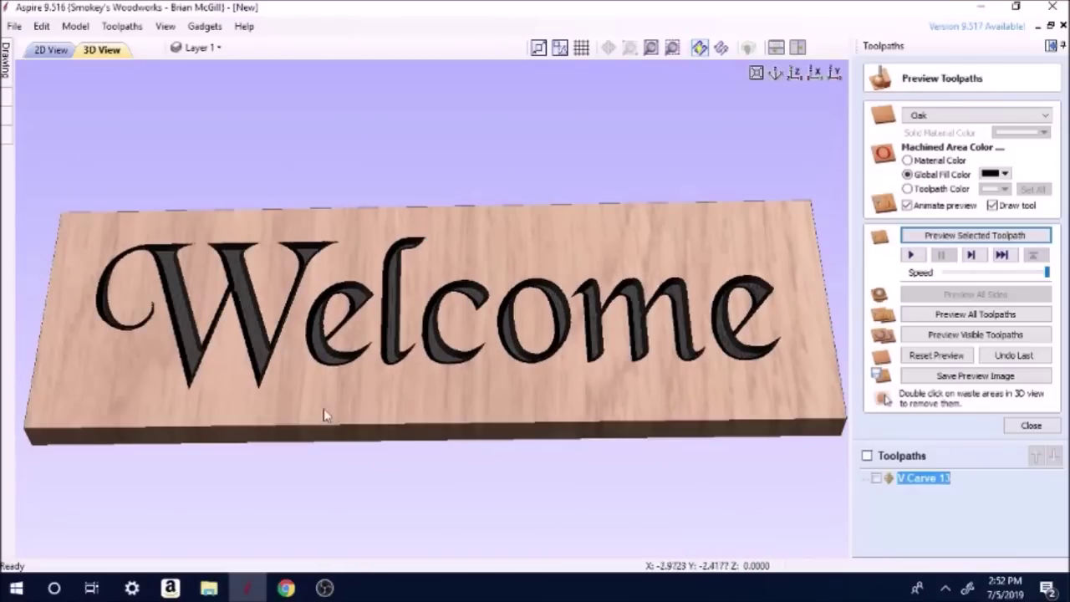
Try to save the V-Carve 13 toolpath as welcome with the Mach2/3 Arcs (inch) post processor.
click(876, 480)
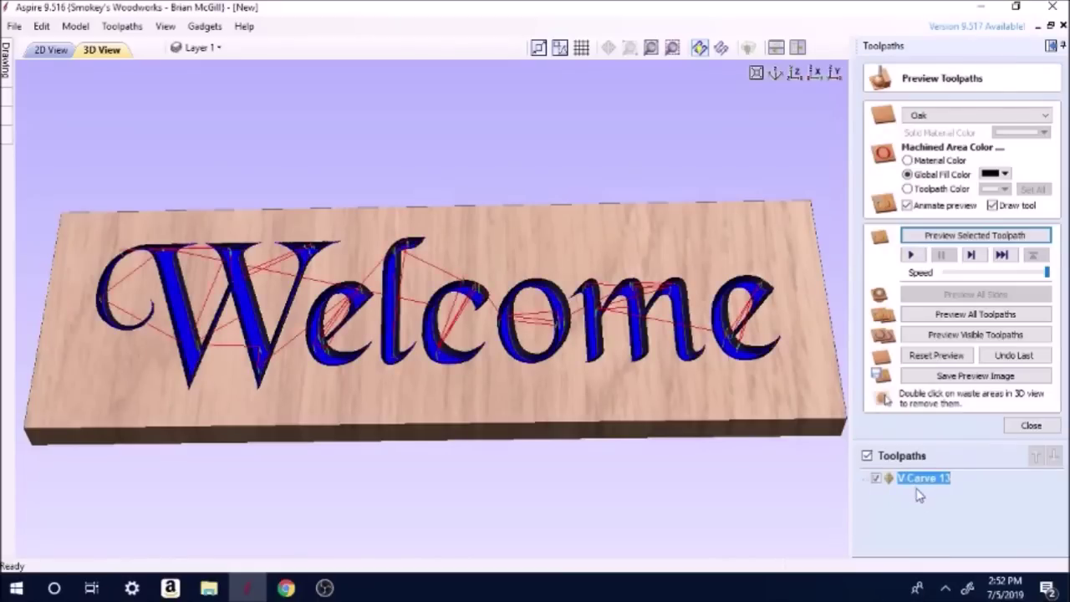
click(1031, 427)
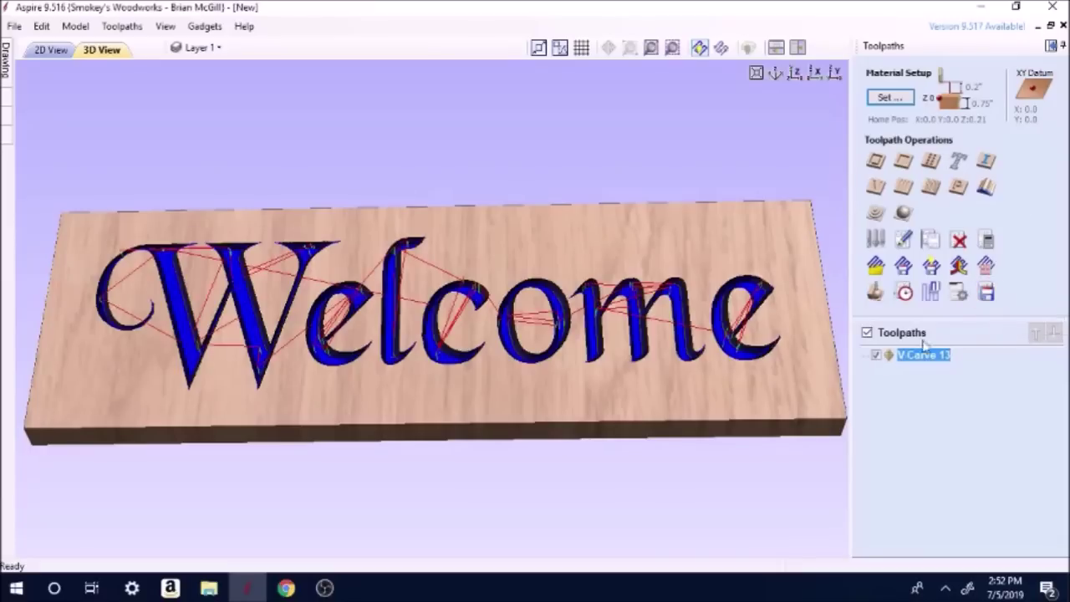
click(988, 292)
click(988, 293)
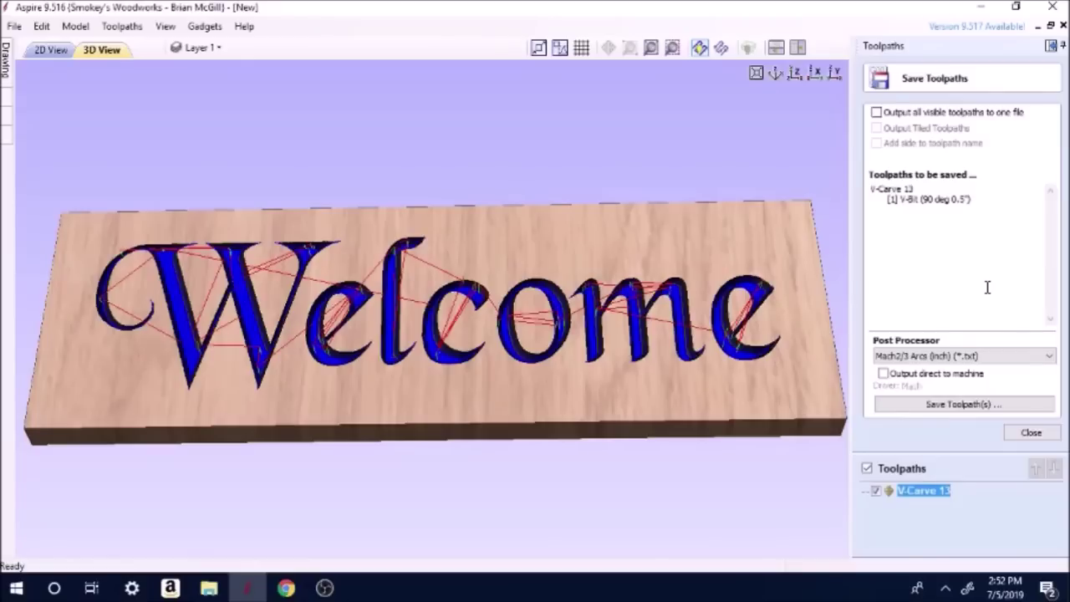
click(972, 406)
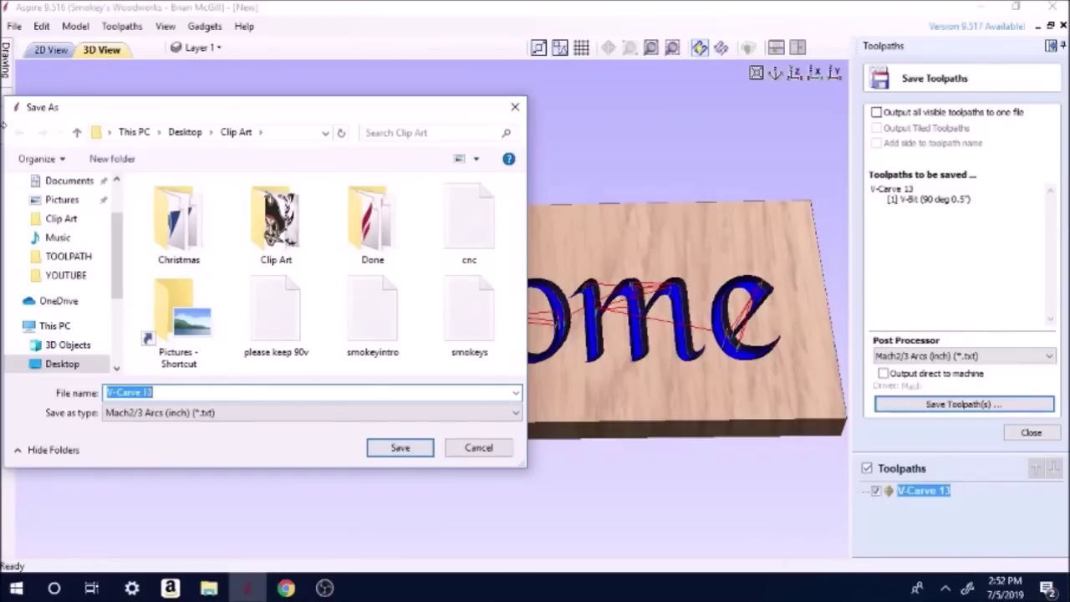
text(welcome)
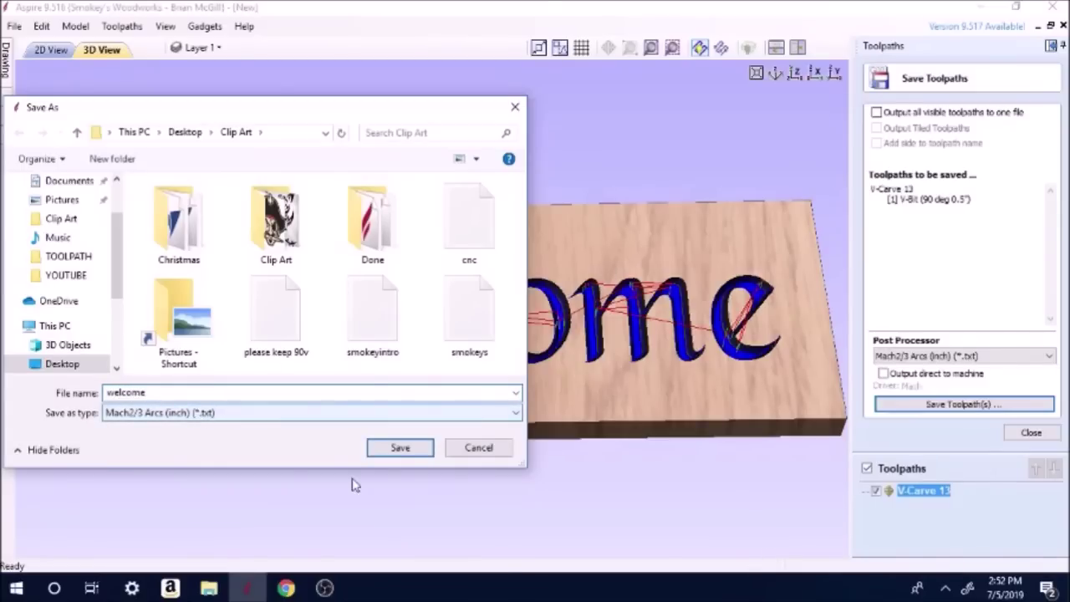
click(450, 445)
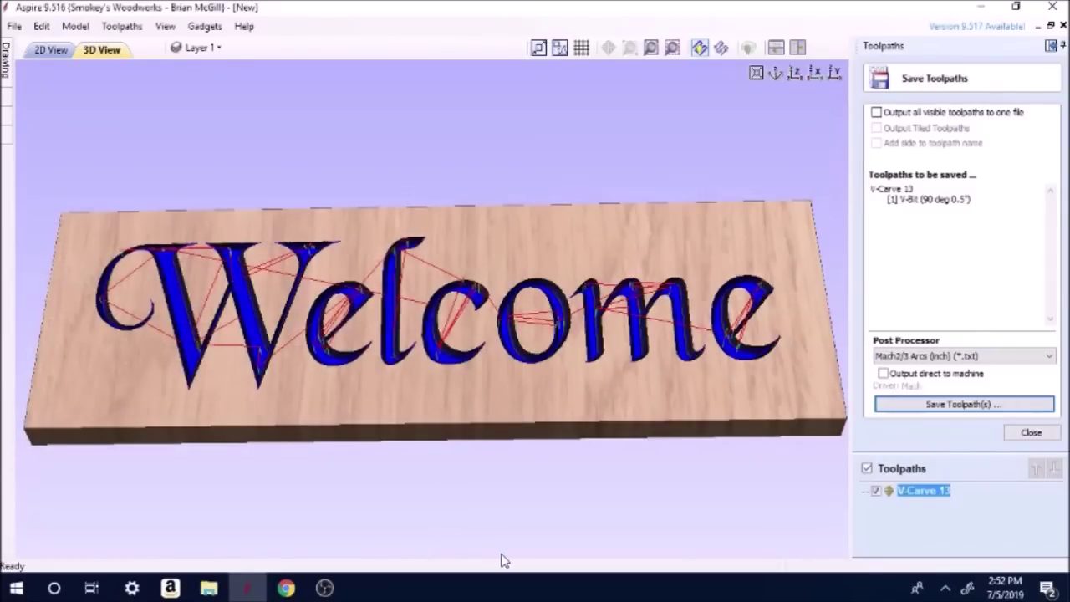
Look through the saved toolpath files in the desktop TOOLPATH folder and return to the Aspire project.
click(1068, 588)
double_click(326, 420)
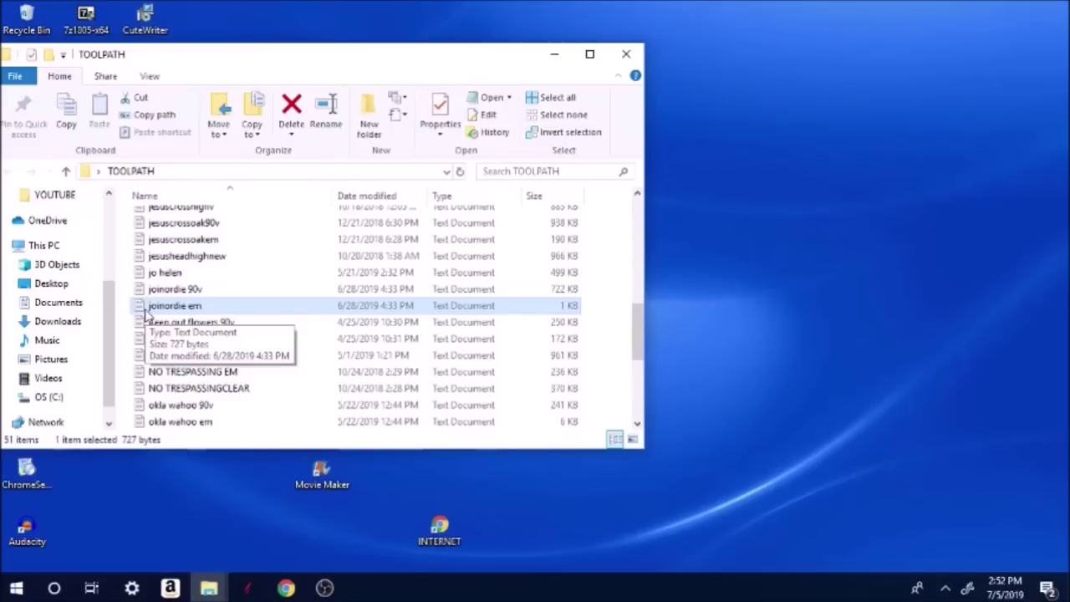
drag(142, 311, 163, 320)
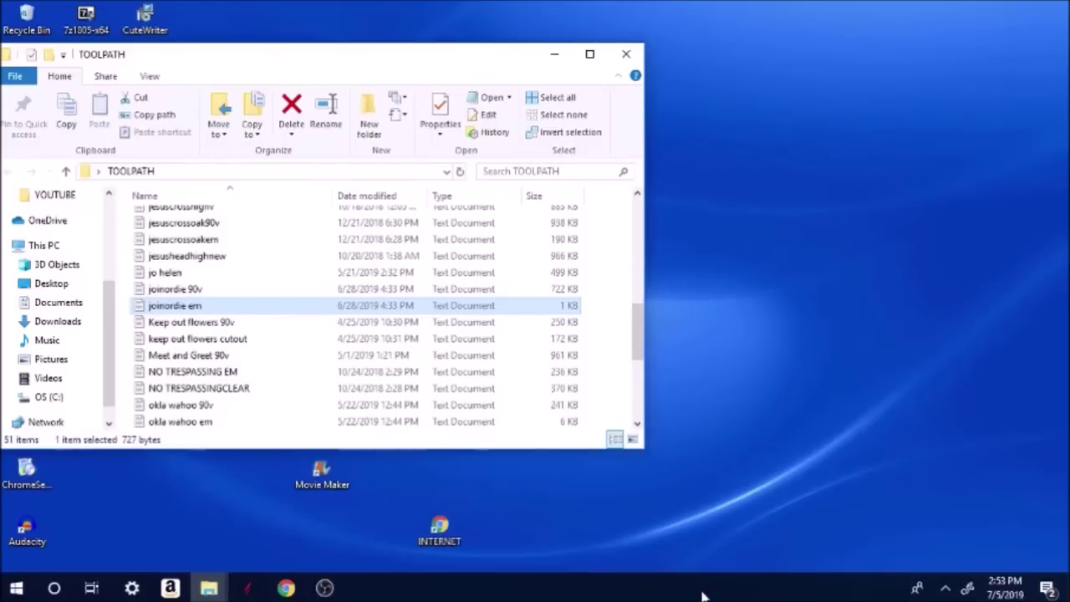
click(286, 588)
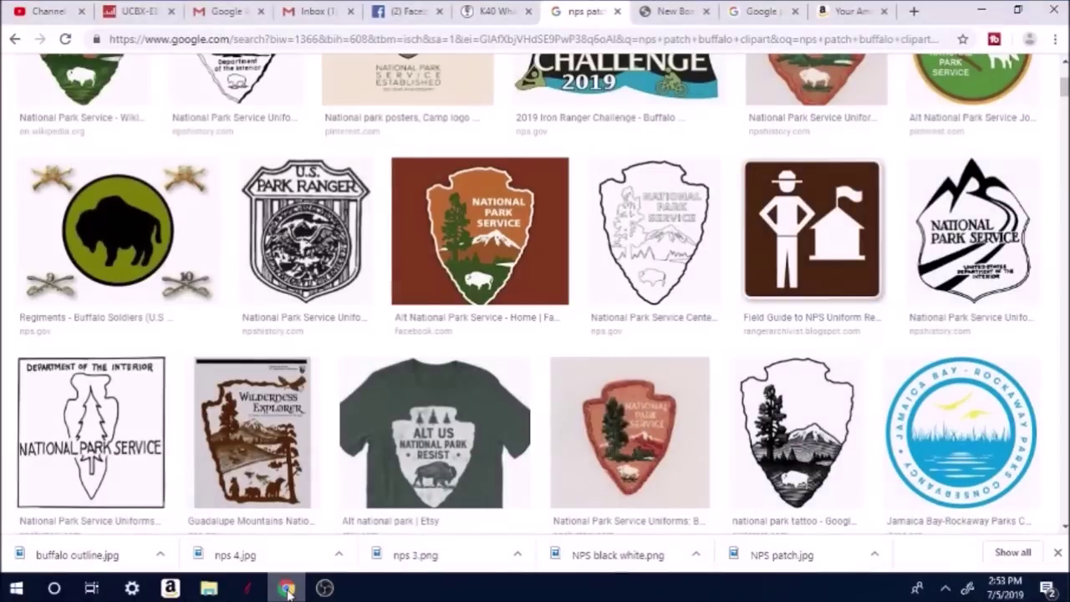
click(260, 596)
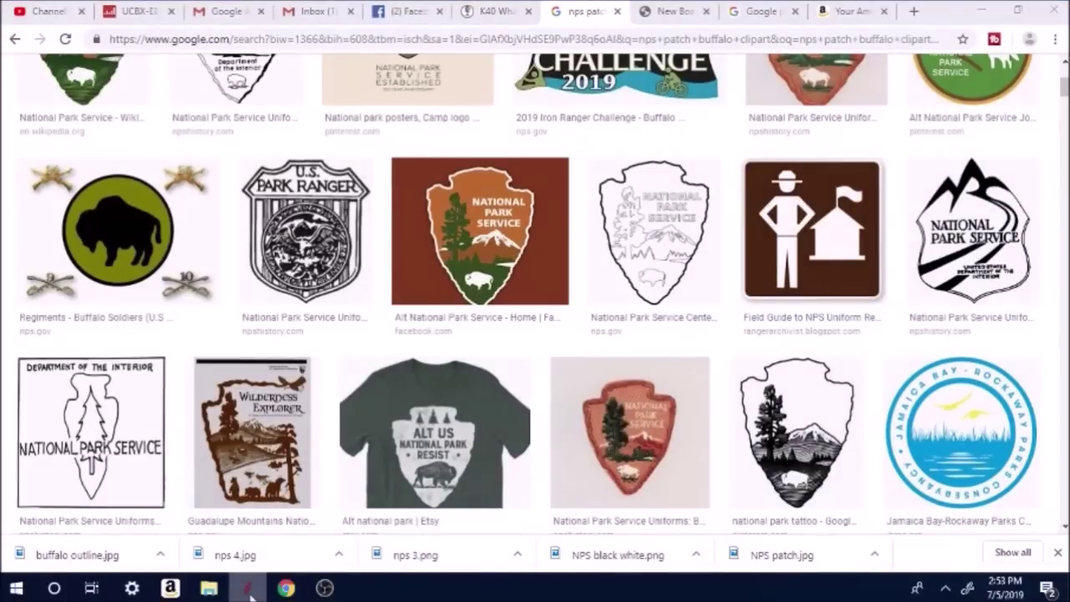
key(super+d)
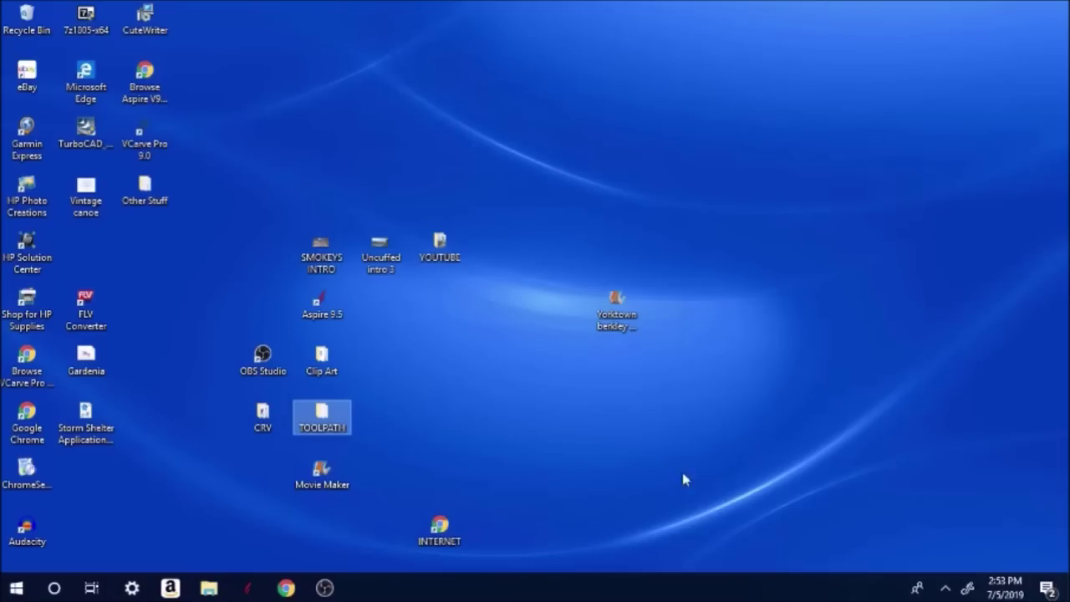
click(249, 590)
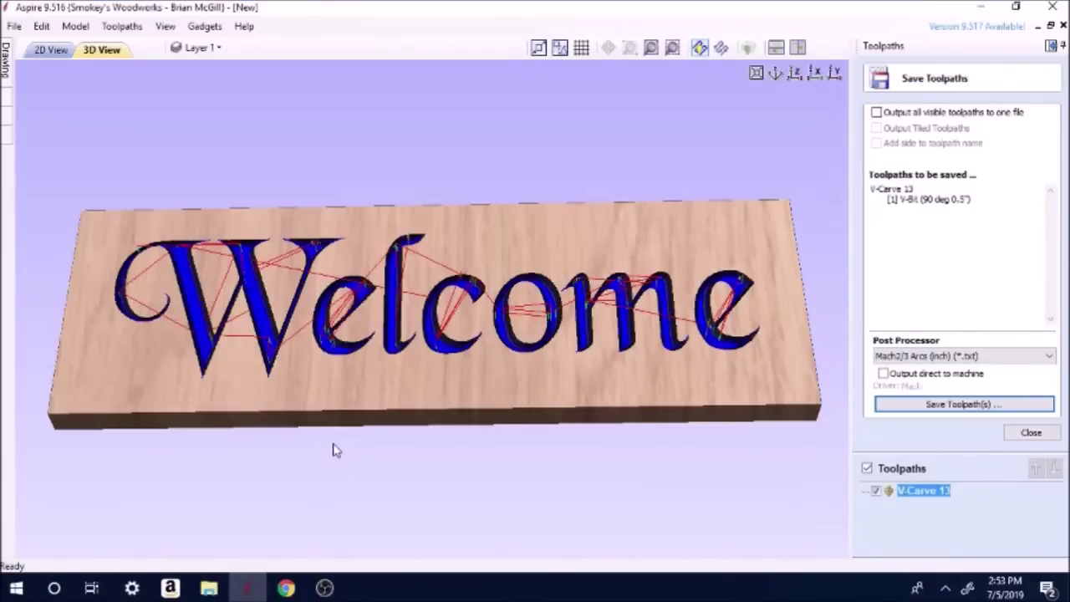
Close the current project without saving and create a new single-sided 18 by 6 by 0.75 inch job with a centered datum.
drag(333, 451, 381, 431)
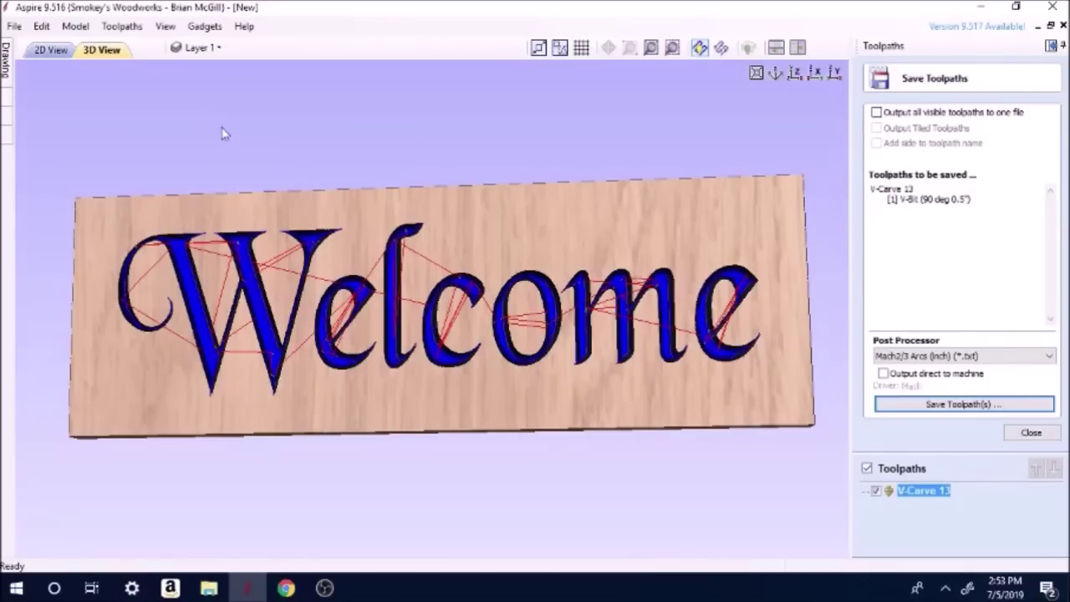
click(39, 51)
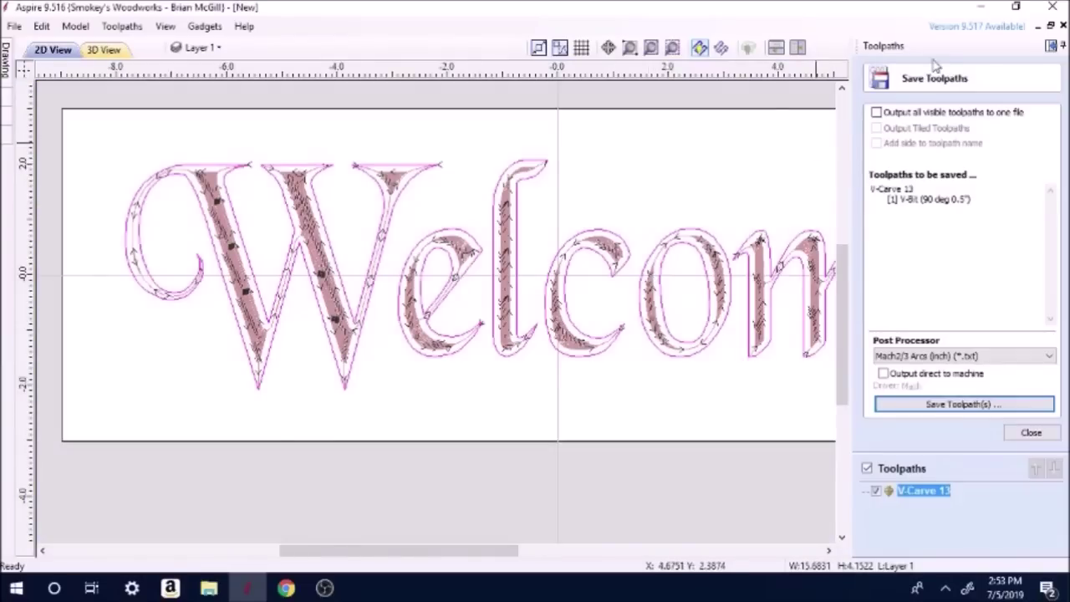
click(16, 27)
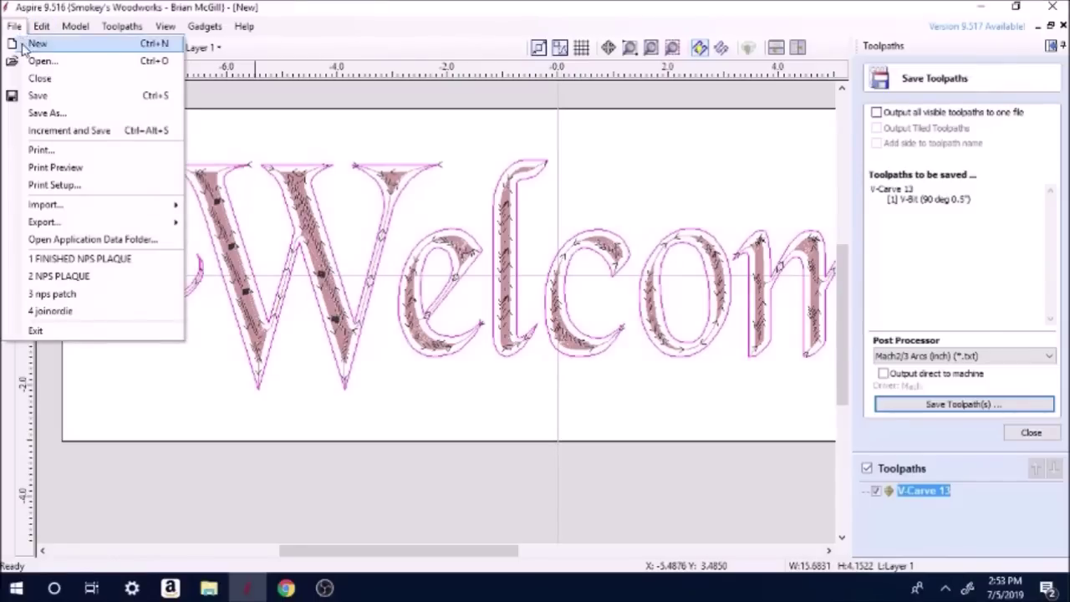
click(38, 77)
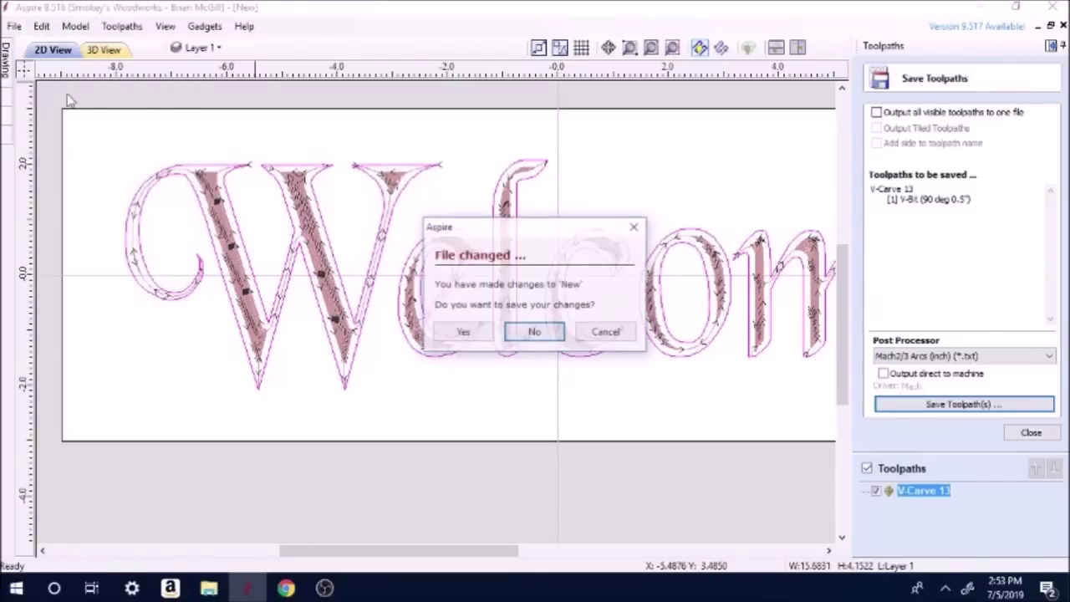
click(562, 335)
click(68, 172)
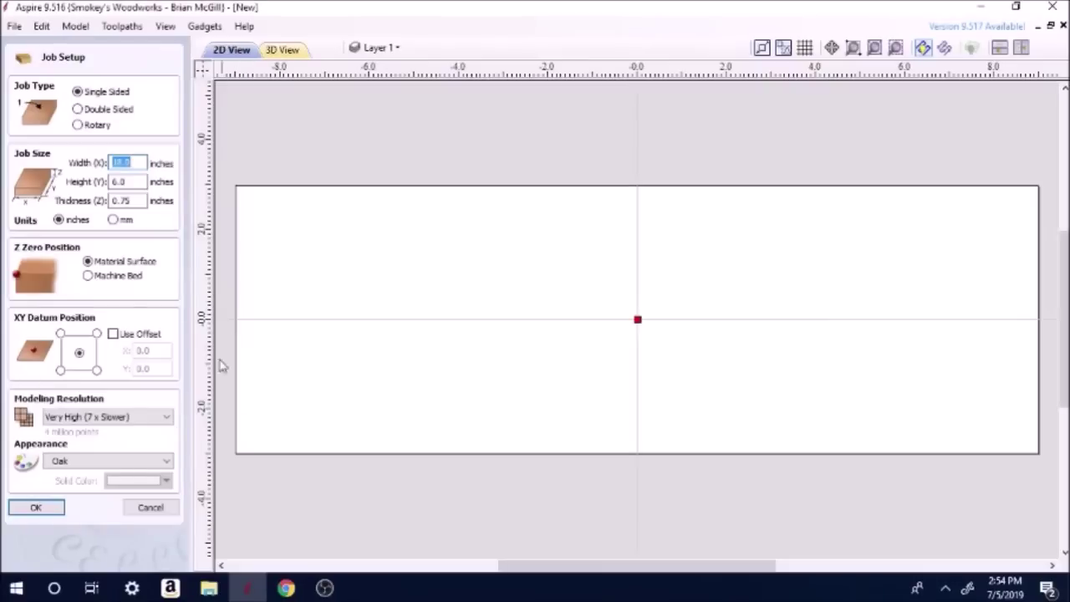
click(36, 507)
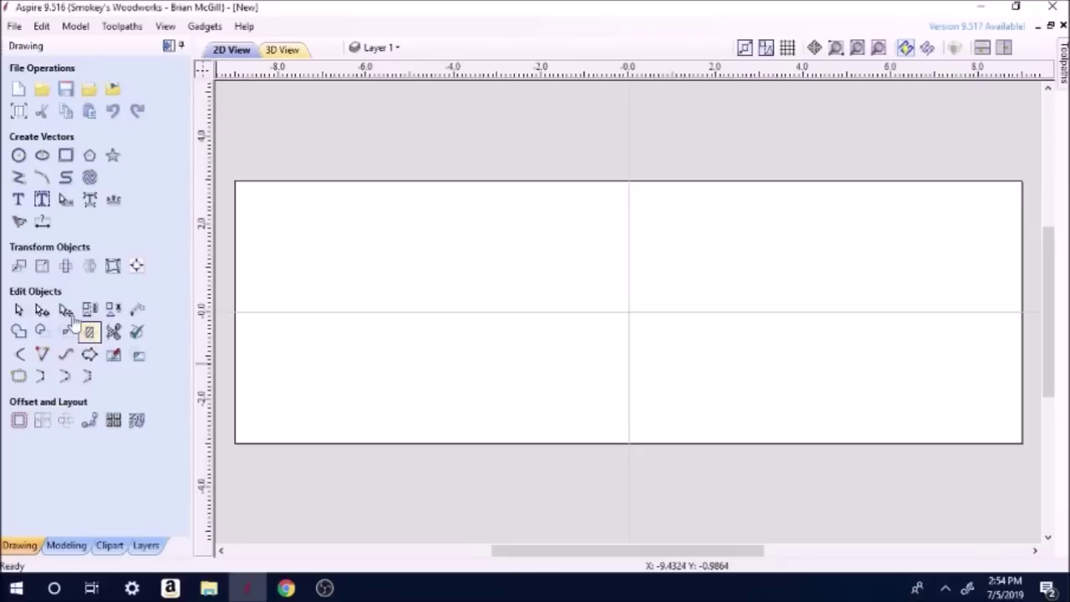
Create the text "Welcome" in the BlackChancery TrueType font.
click(18, 199)
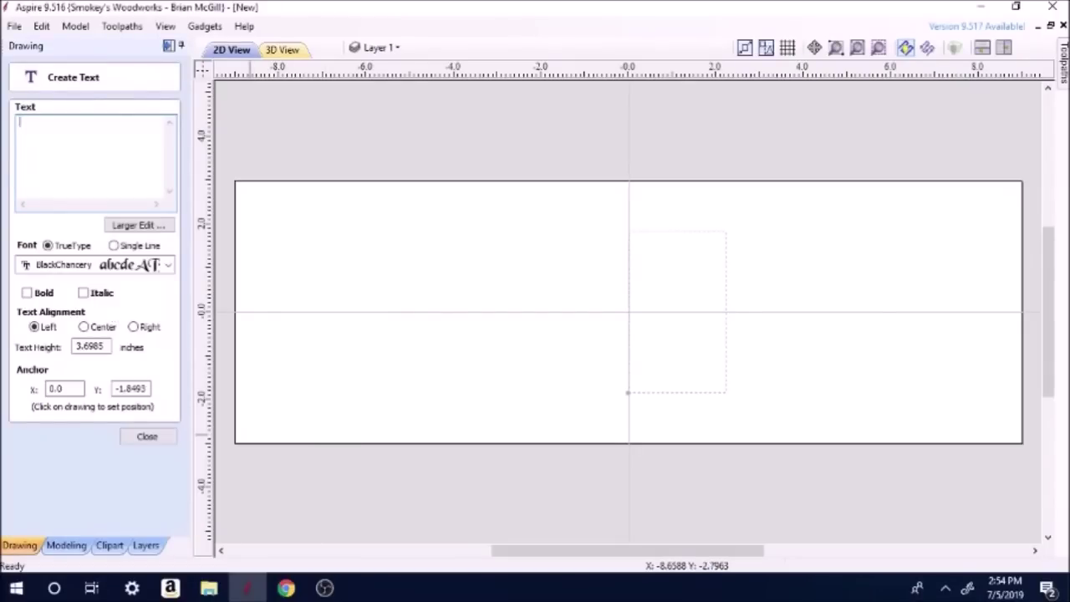
text(Welcome)
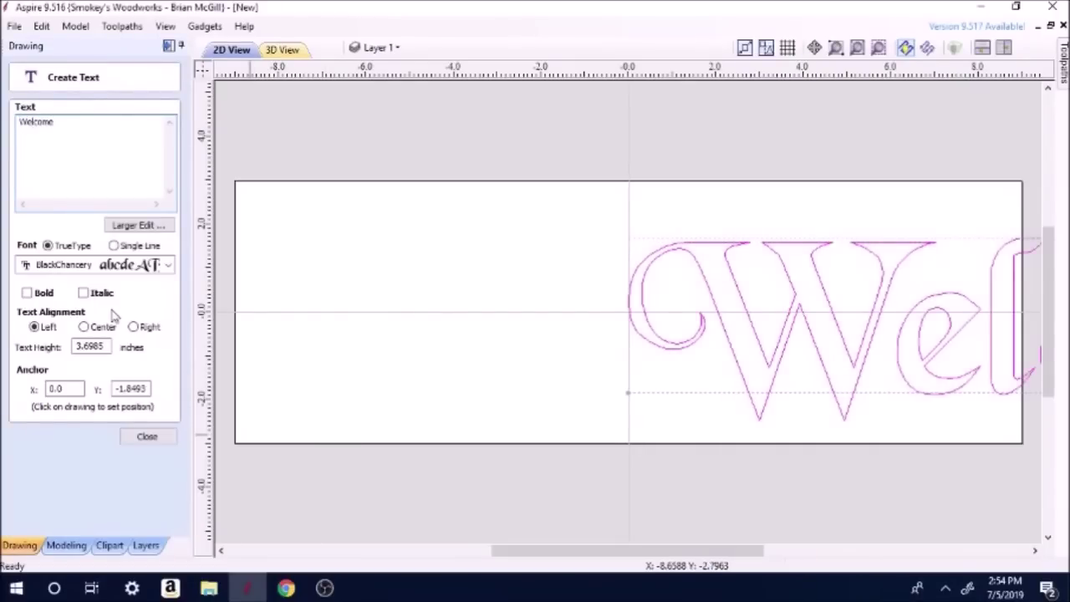
click(167, 440)
Move the Welcome text onto the board and resize it to about 16.5 inches wide and 4.4 inches high.
click(733, 347)
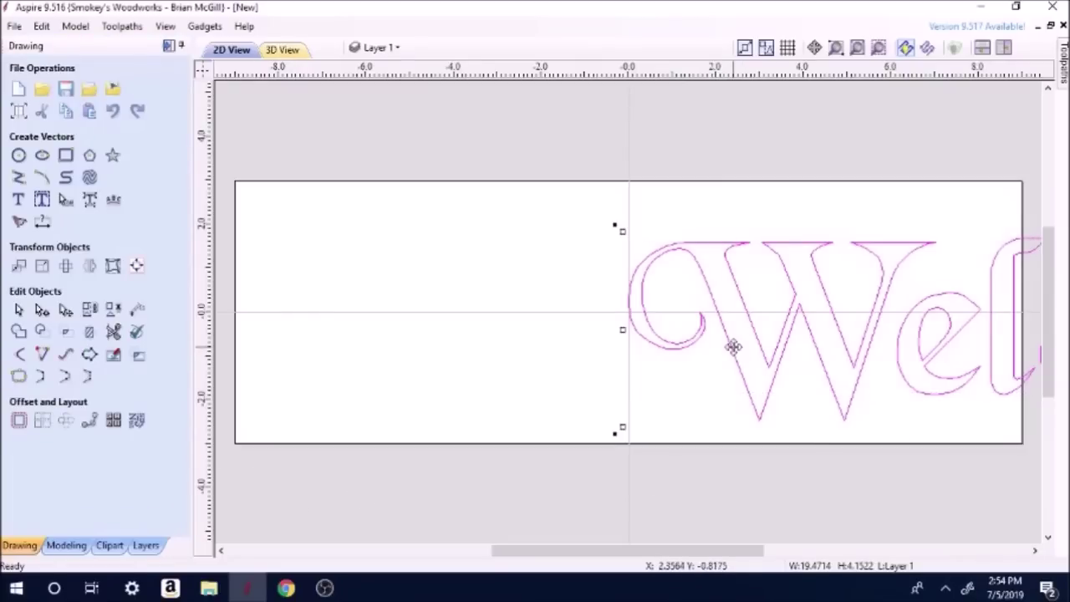
drag(620, 231, 715, 248)
drag(907, 339, 402, 330)
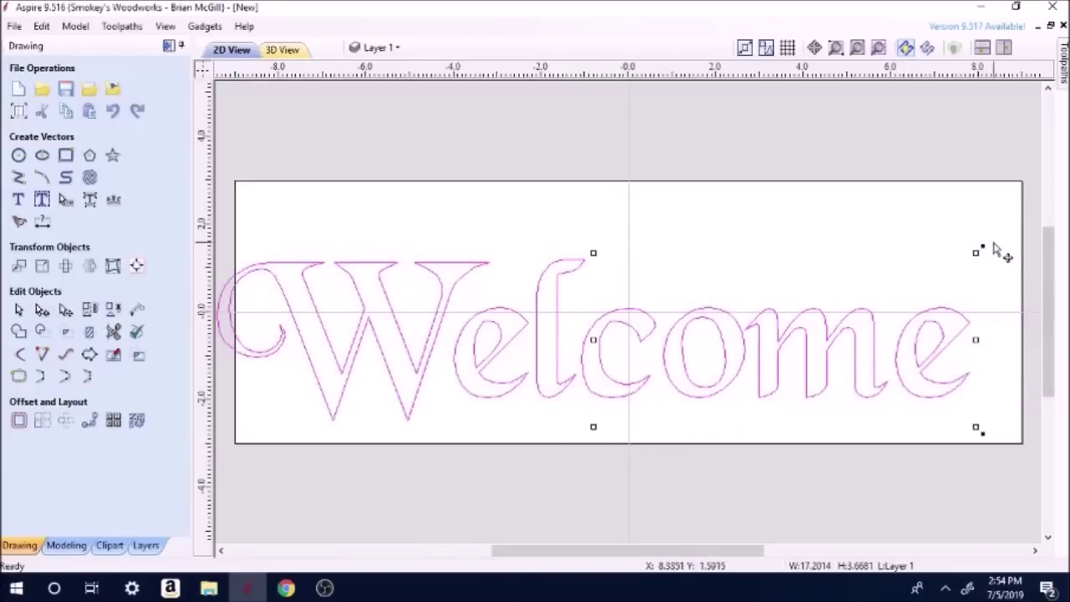
drag(975, 251, 951, 263)
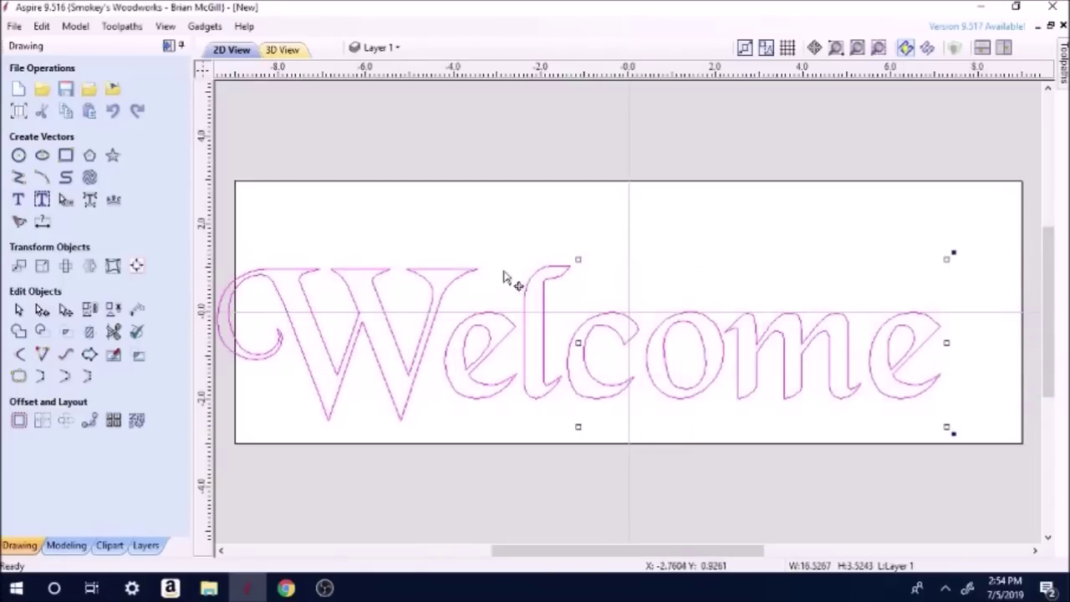
drag(579, 262, 578, 223)
Center the enlarged Welcome text in the material in both directions.
click(136, 266)
click(94, 130)
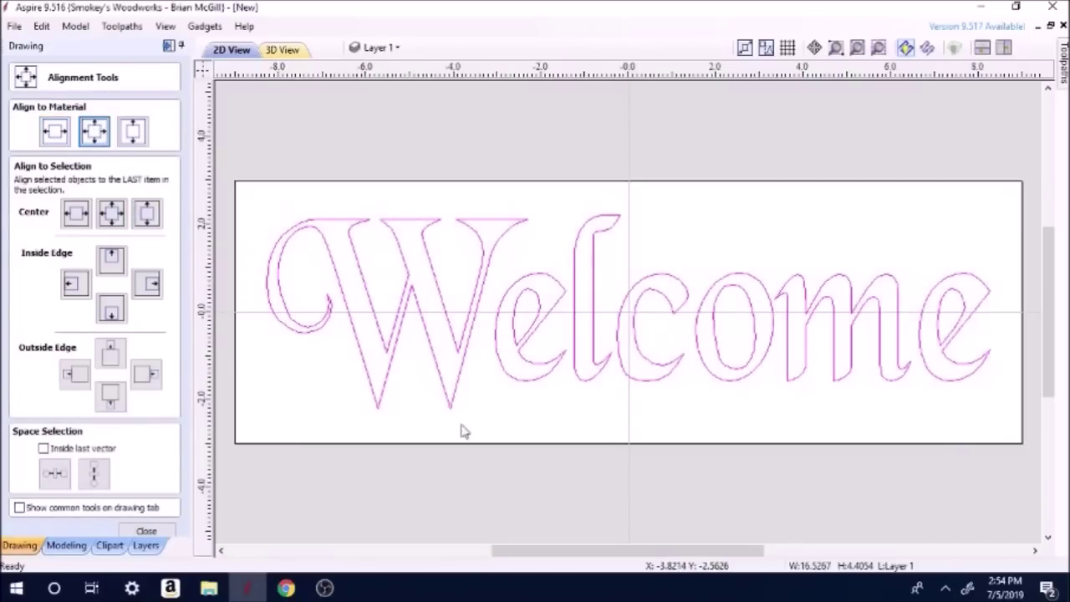
click(146, 531)
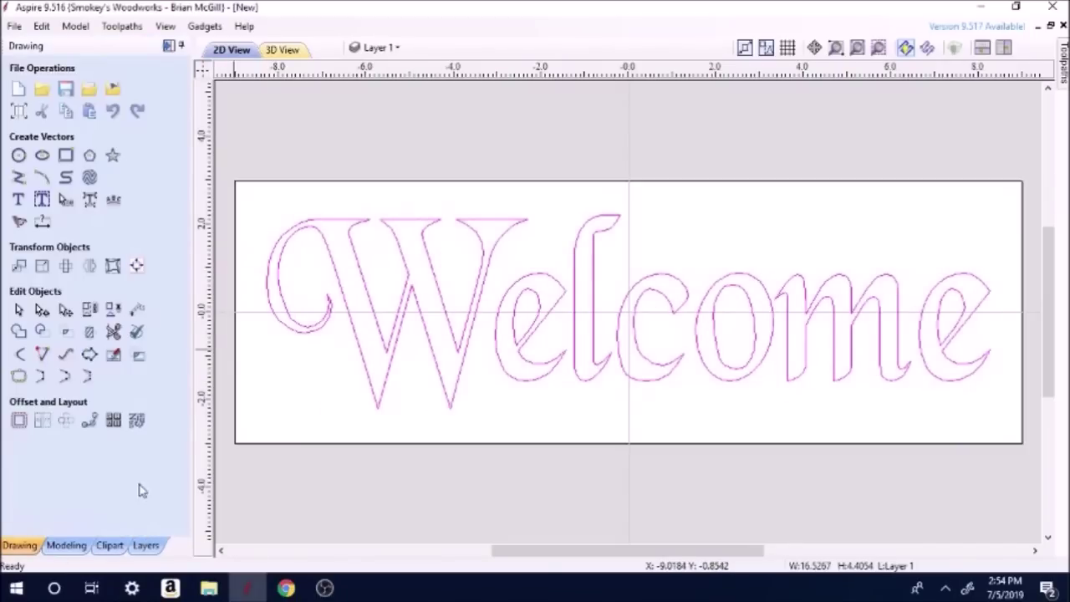
Draw a square-cornered border about 17.3 by 5.3 inches around the text and center it in the material.
click(67, 155)
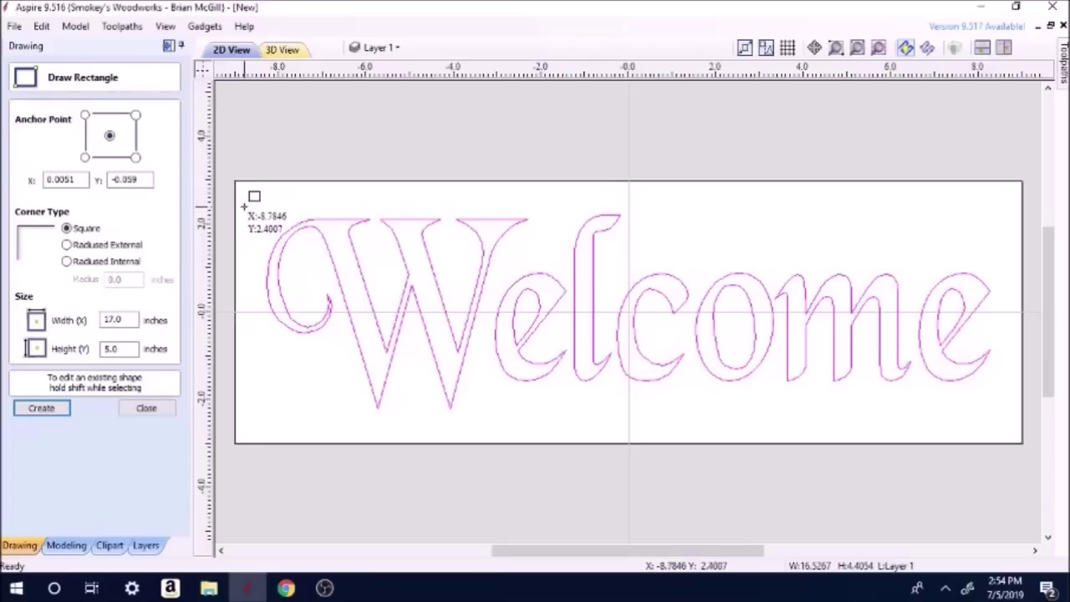
drag(251, 199, 1007, 430)
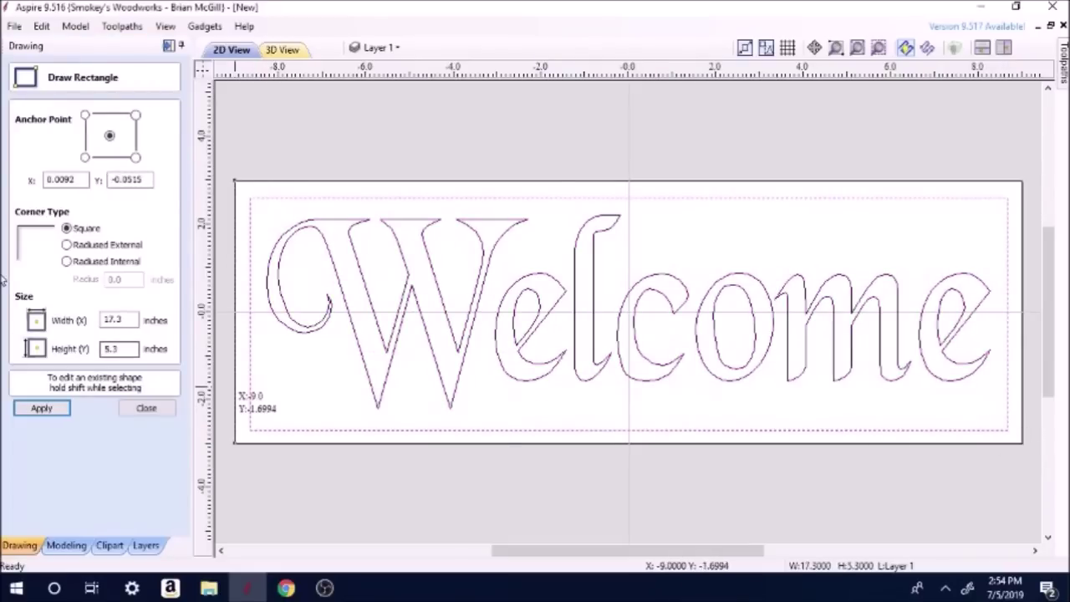
click(137, 417)
click(136, 266)
click(95, 131)
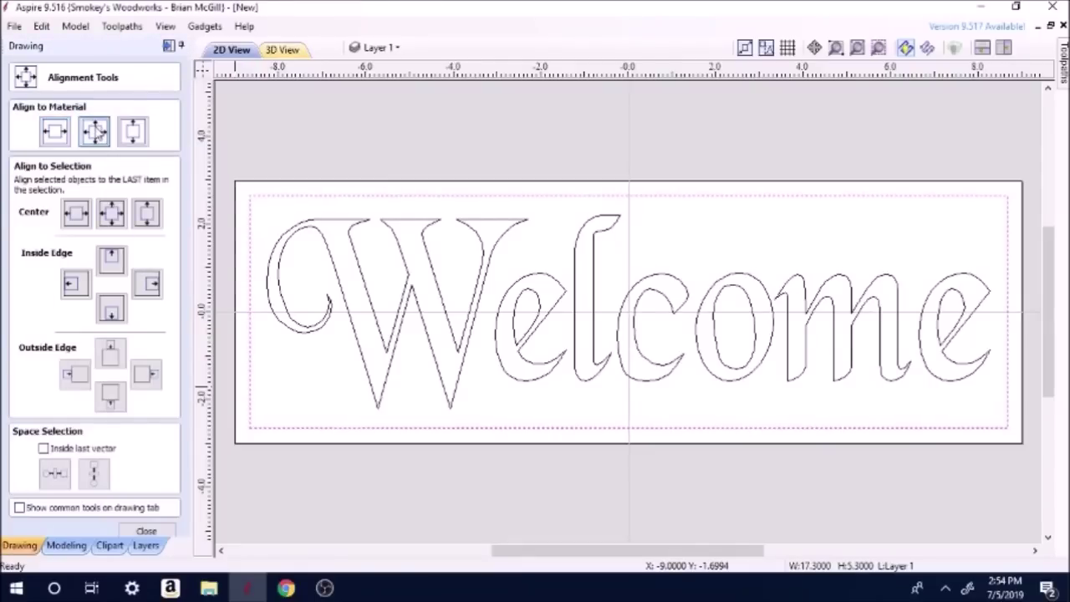
Align the Welcome text and the rectangular border to each other's center, both horizontally and vertically.
click(349, 347)
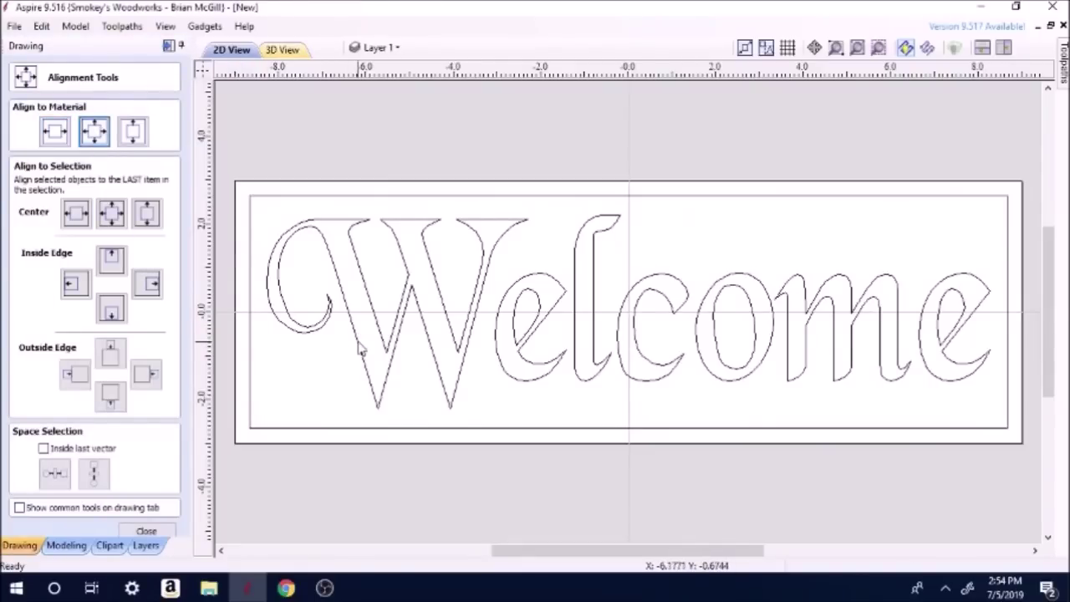
click(363, 344)
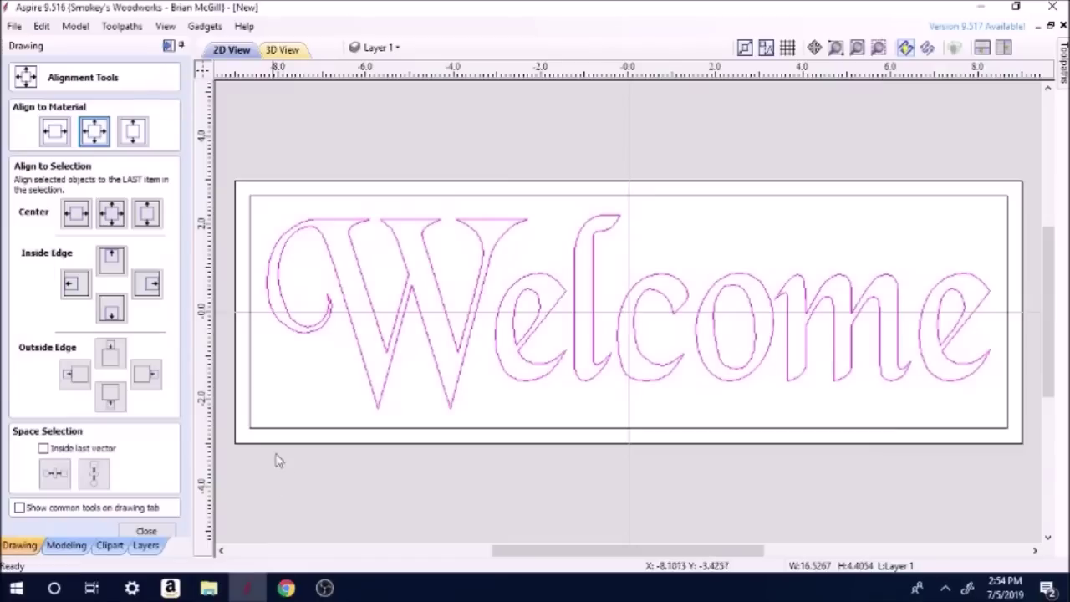
shift+click(279, 429)
click(111, 213)
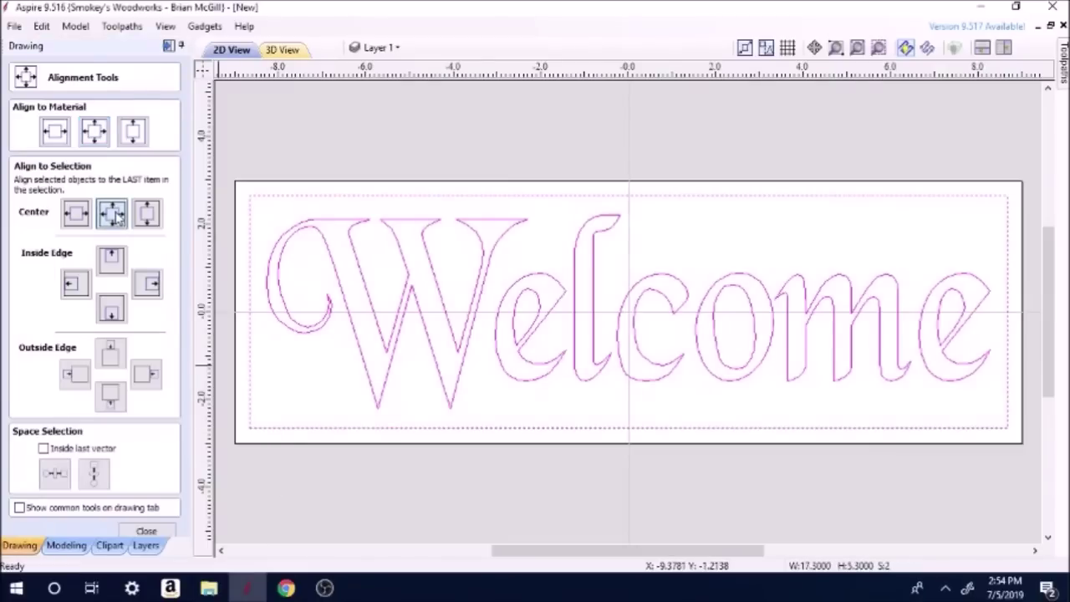
click(240, 449)
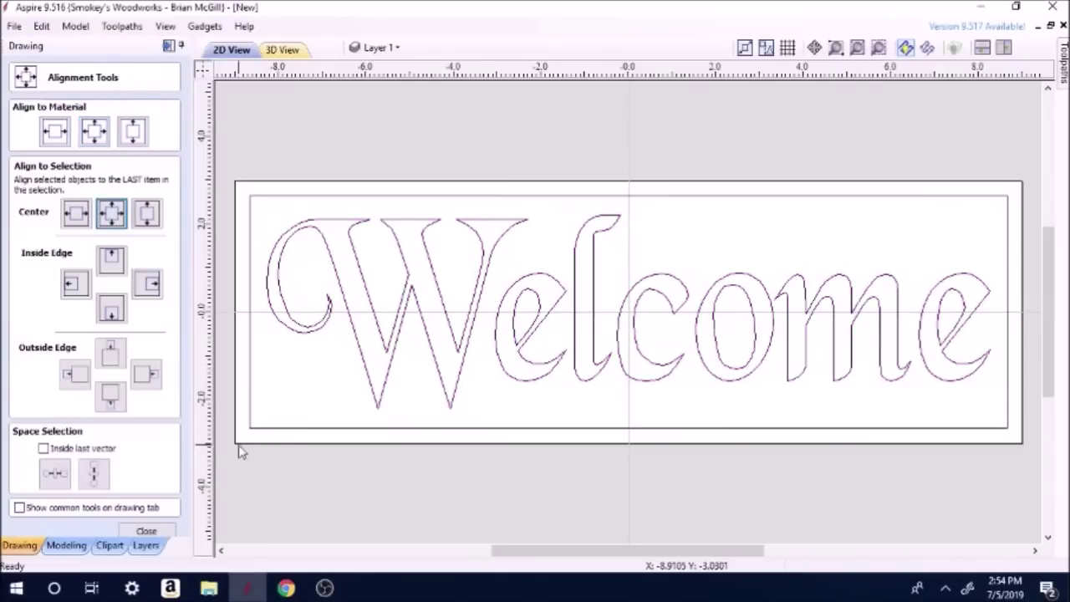
click(146, 531)
Calculate a V-carve toolpath for the Welcome text alone, with 0.13 inch flat depth and the 90-degree 0.5 inch V-bit, and preview it.
click(168, 46)
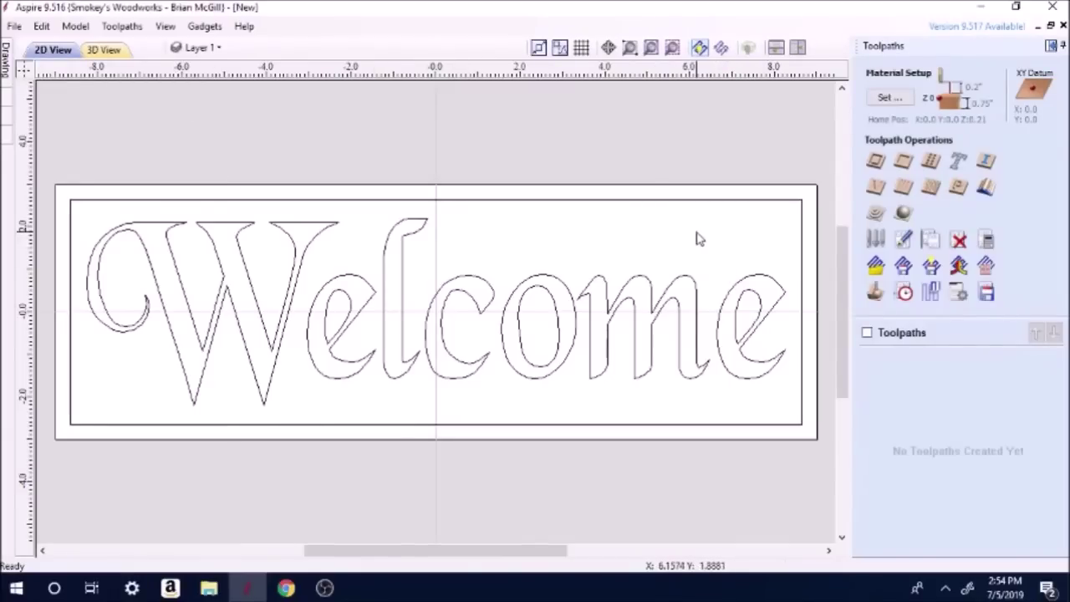
drag(58, 165, 759, 452)
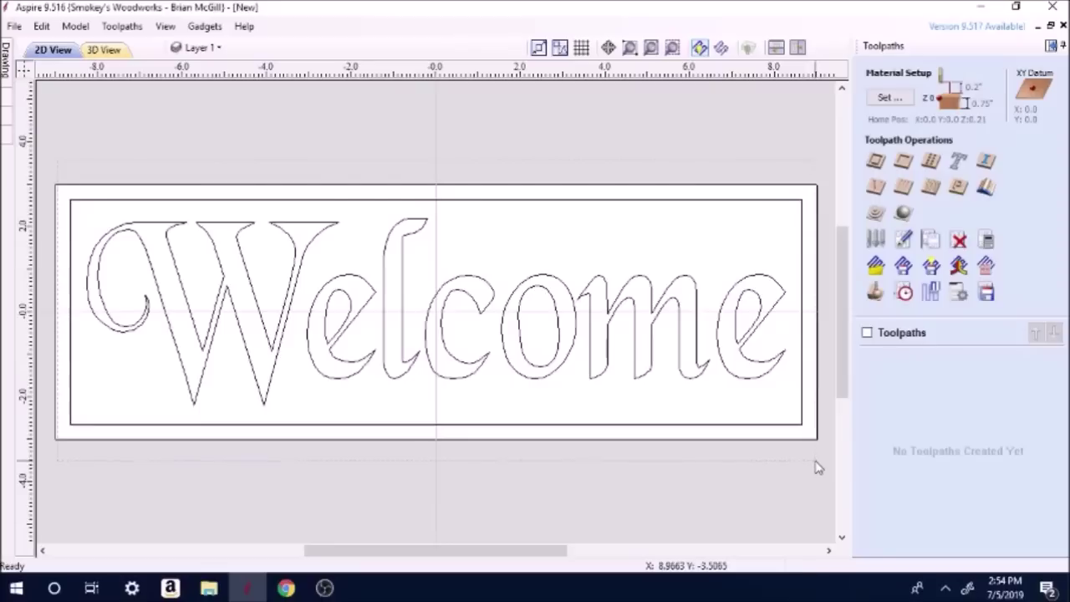
key(ctrl+a)
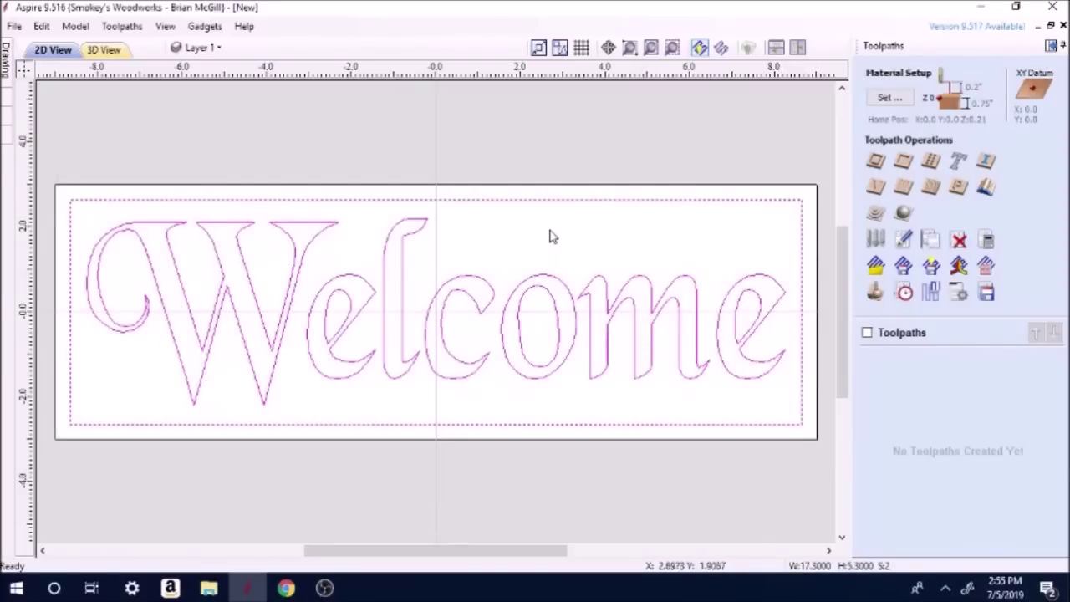
ctrl+click(542, 204)
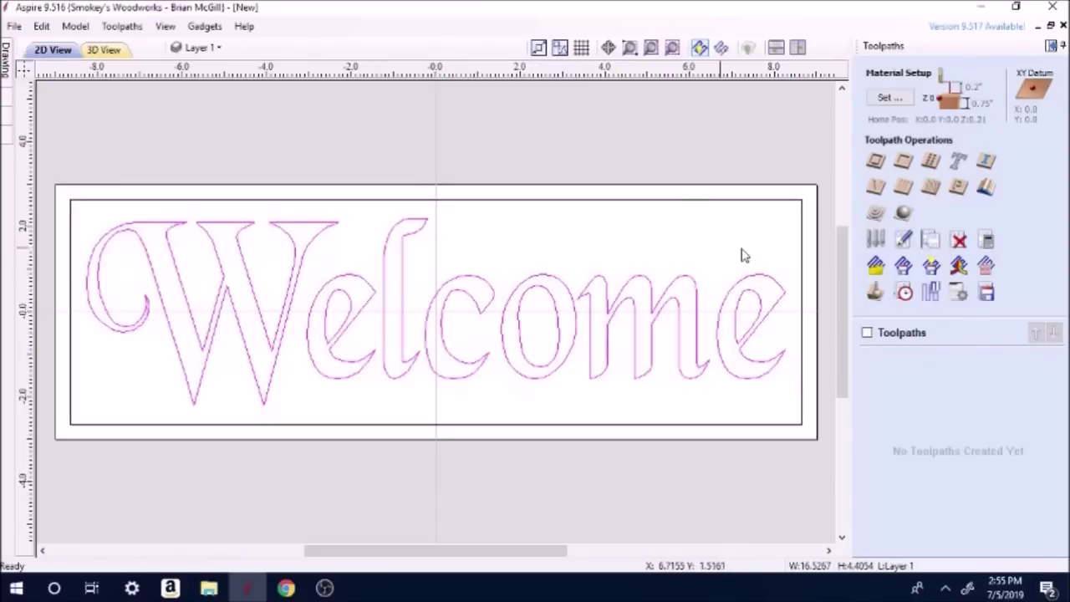
click(873, 187)
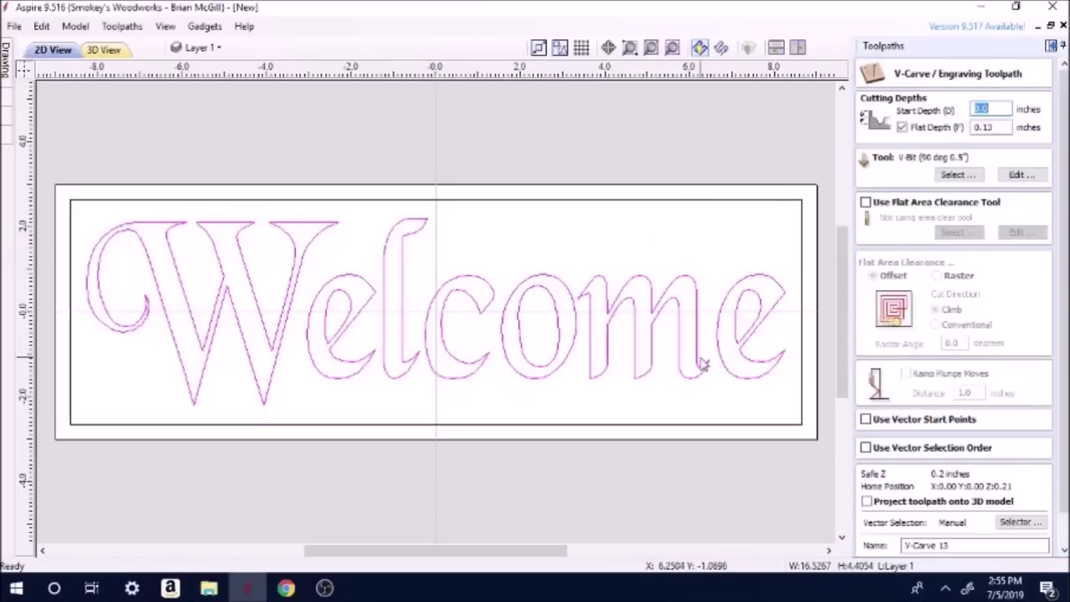
scroll(1003, 376, down, 1)
click(884, 535)
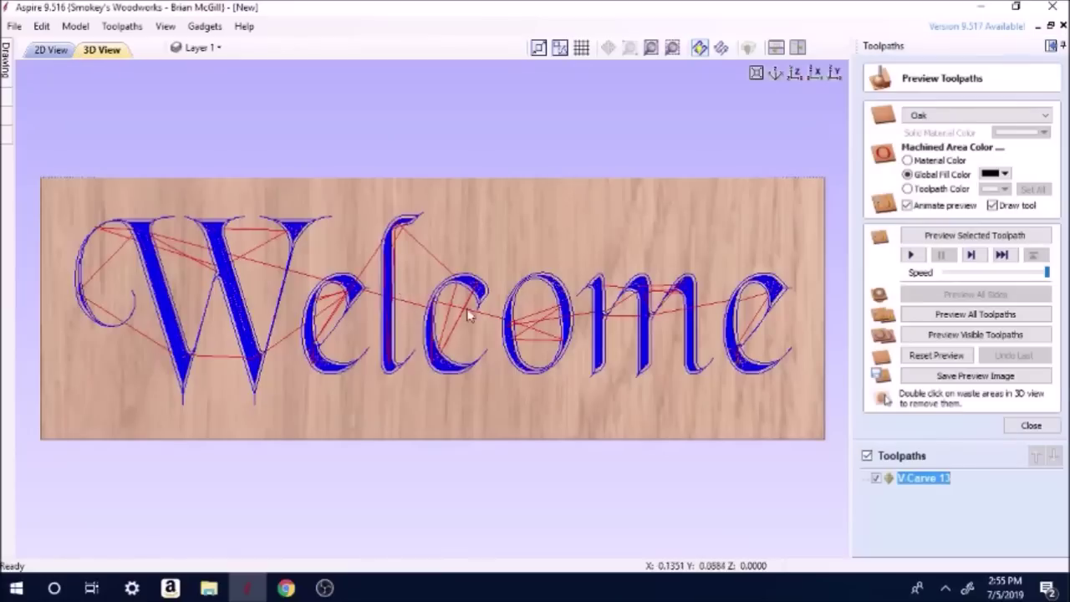
click(975, 237)
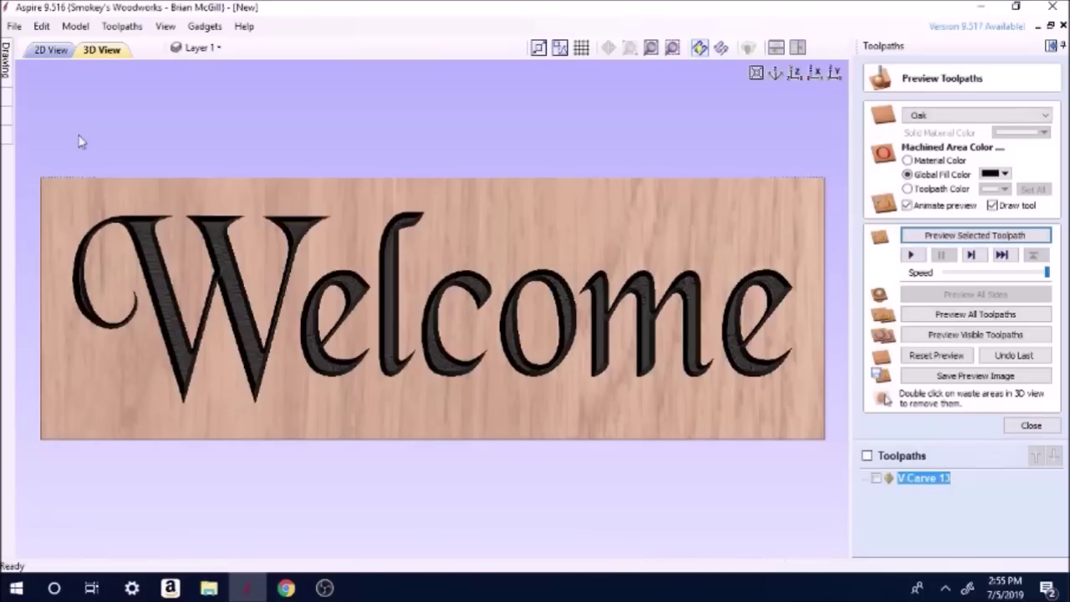
Calculate a profile toolpath on the rectangular border line, 0.13 inches deep with the 0.125 inch end mill, and preview the cut.
click(47, 52)
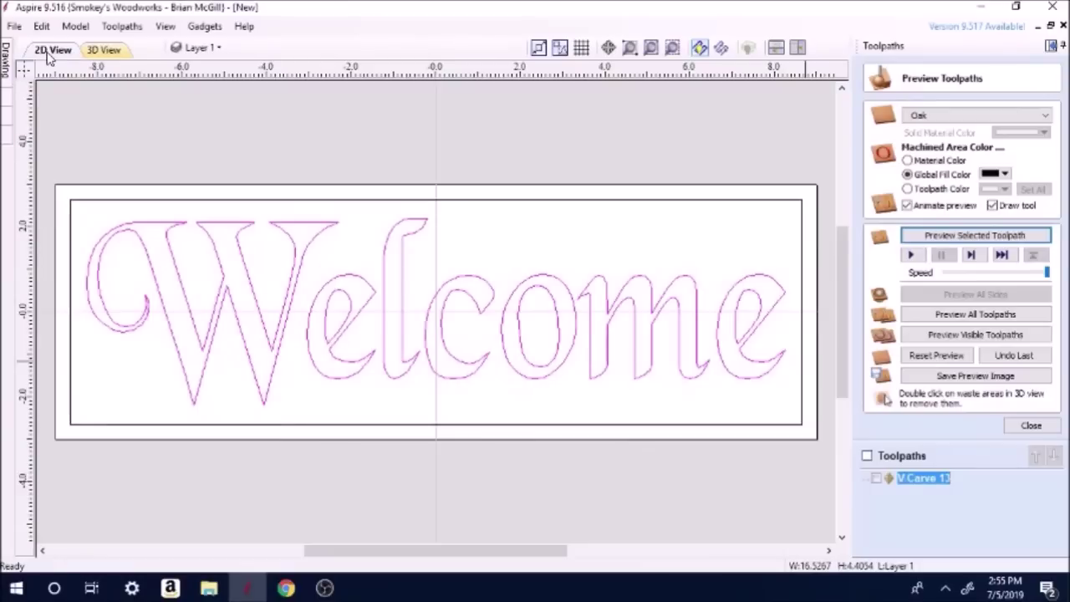
click(357, 162)
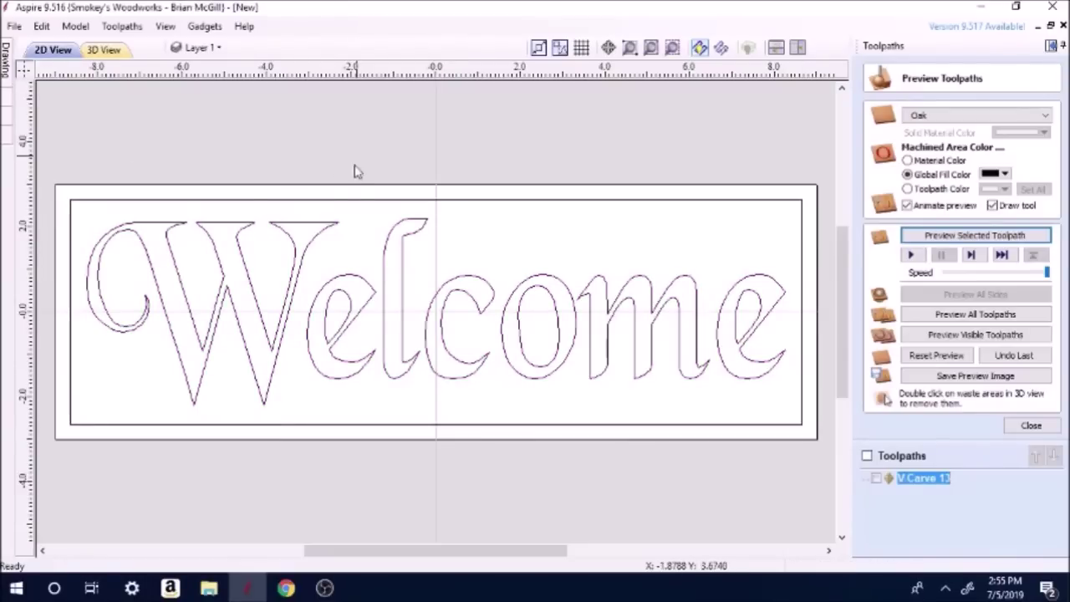
click(435, 201)
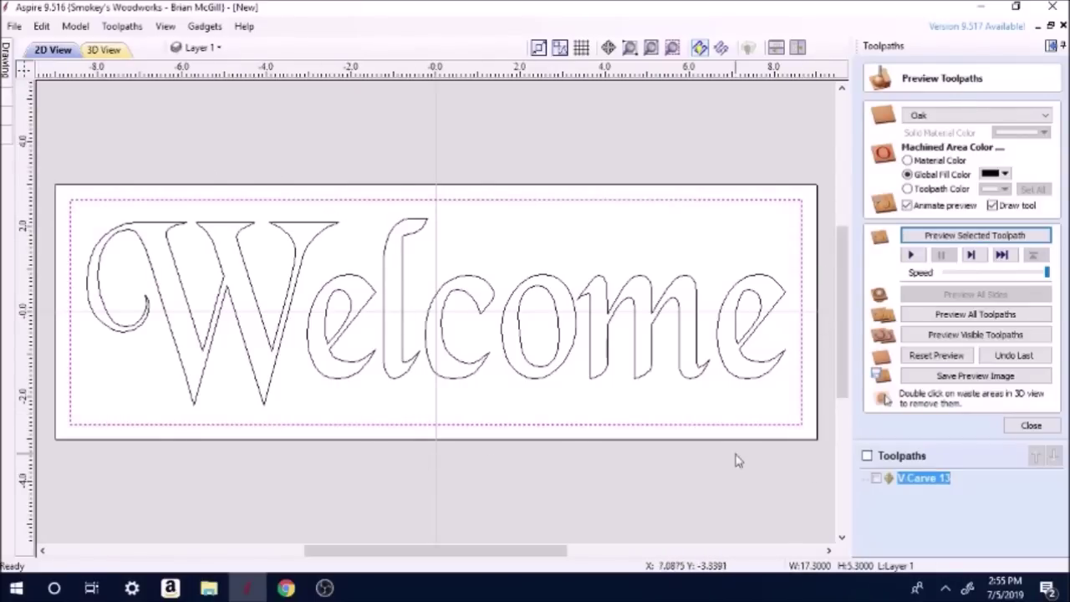
click(1031, 425)
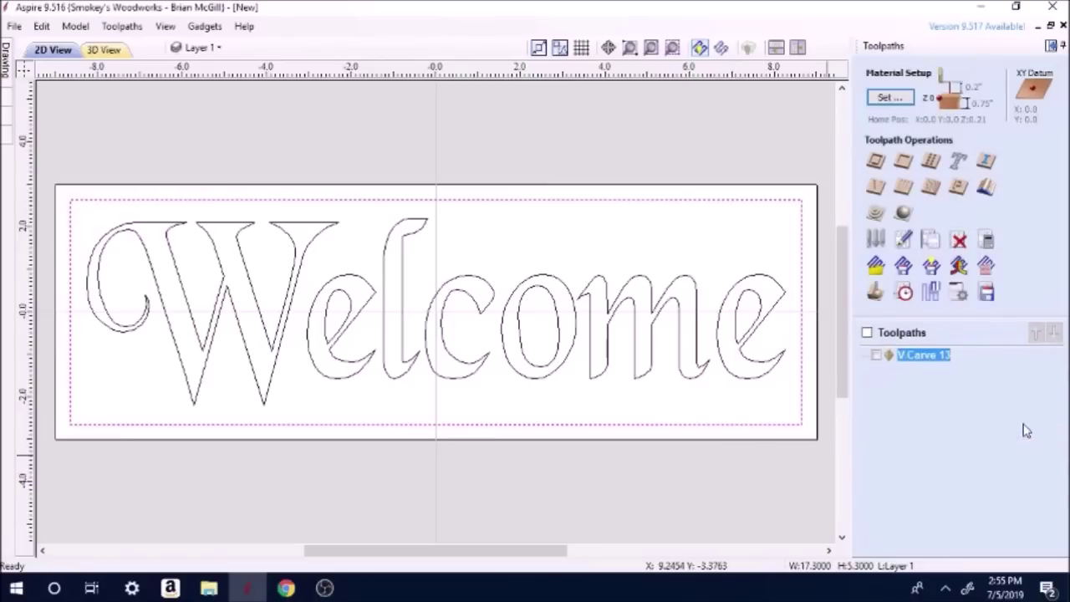
click(876, 163)
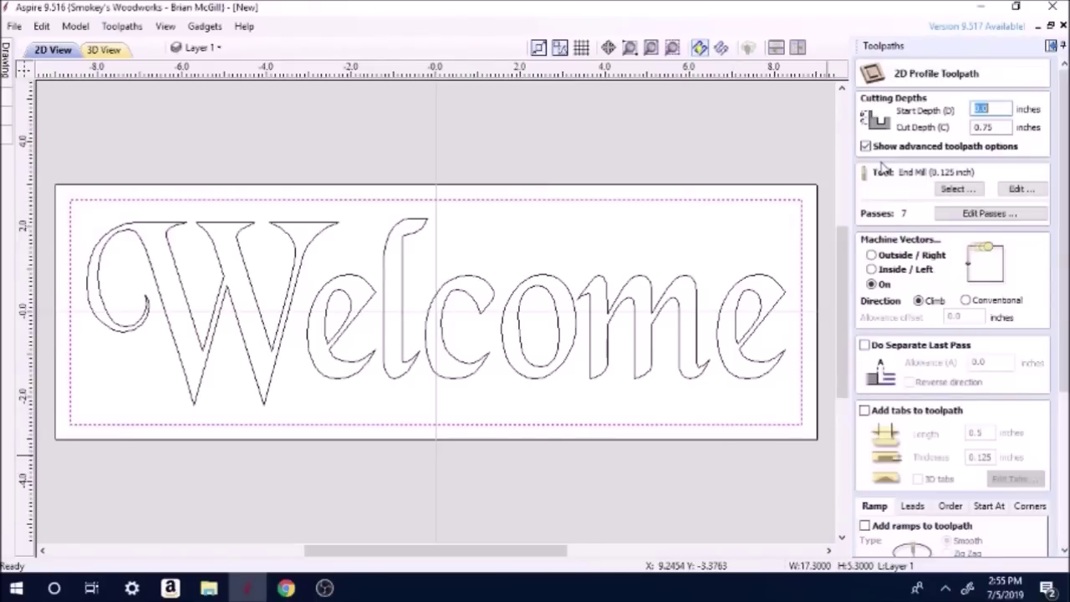
click(994, 127)
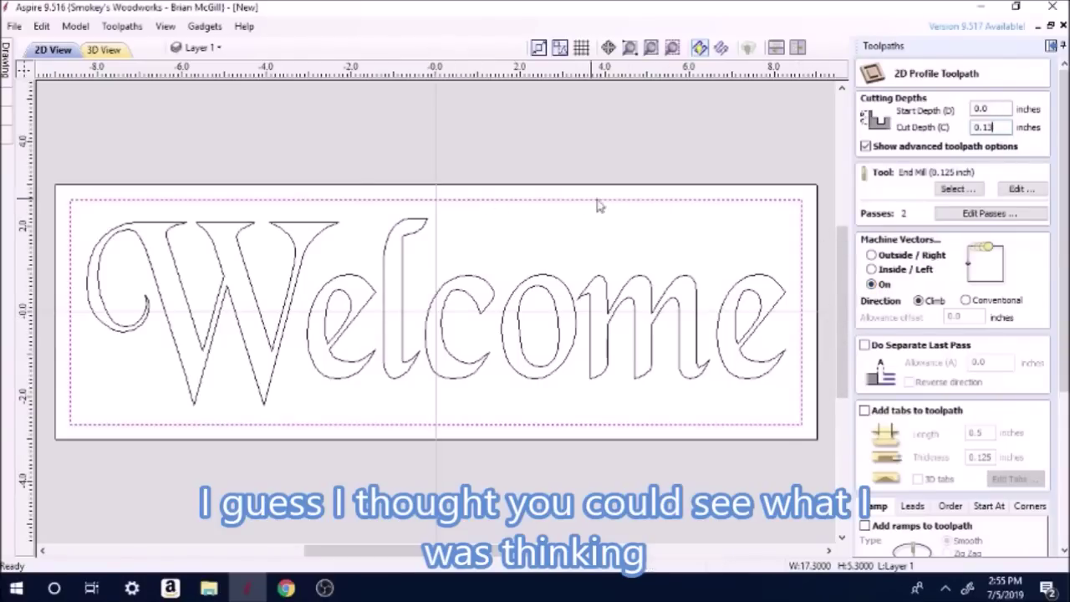
drag(1060, 259, 1059, 418)
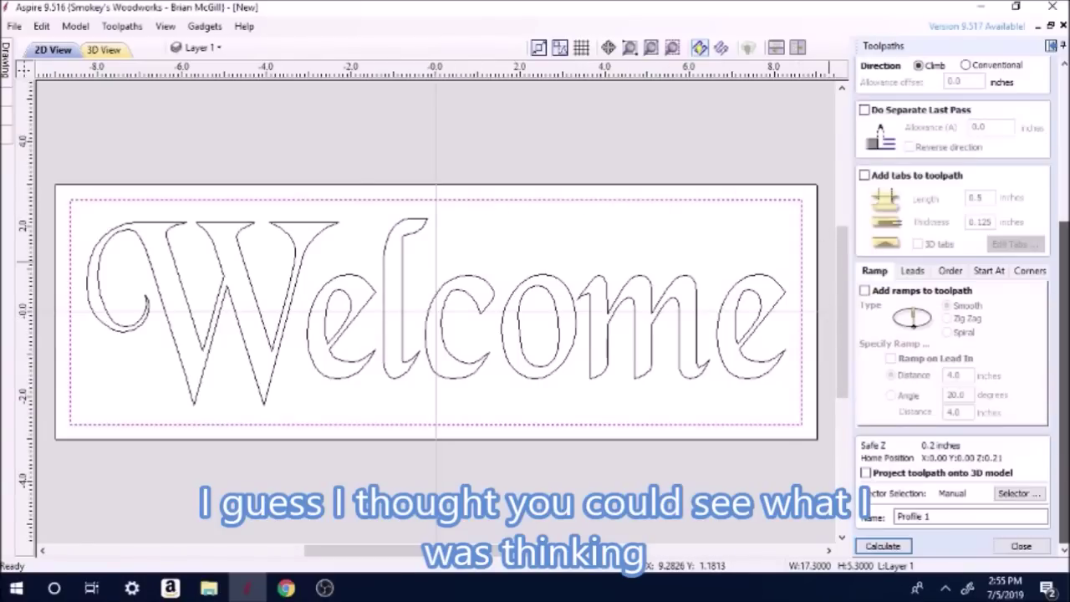
click(883, 546)
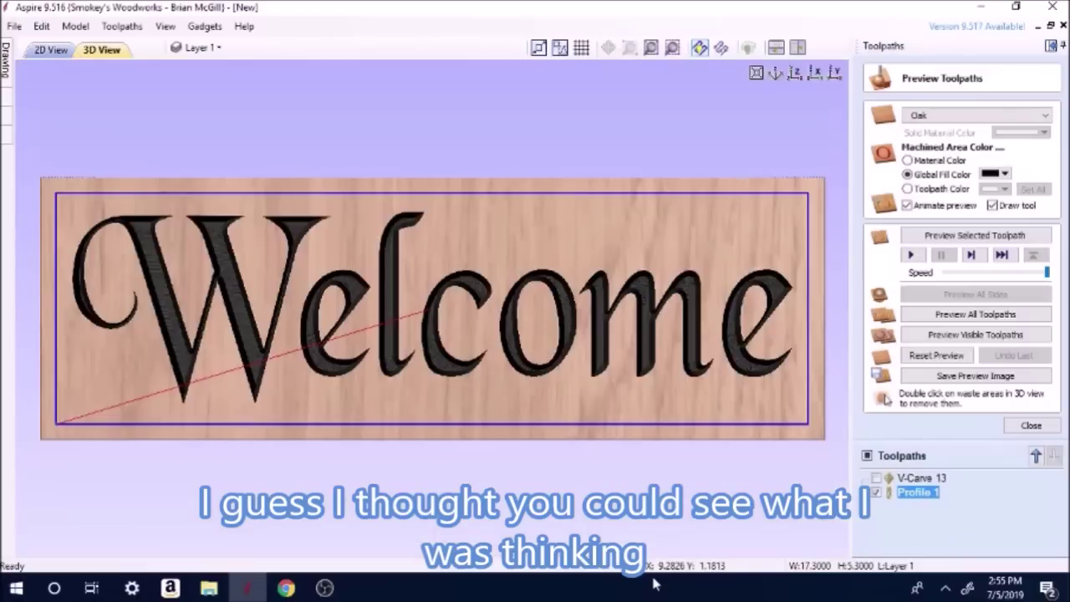
click(961, 236)
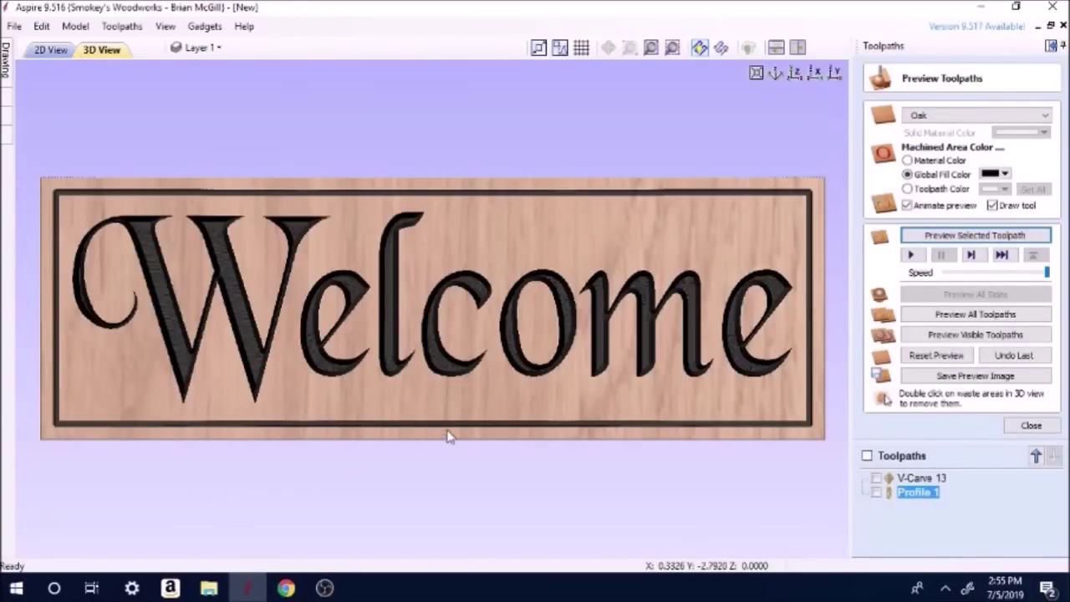
Examine the previewed Welcome carving and its profile-cut border from several angles in 3D.
drag(457, 385, 446, 366)
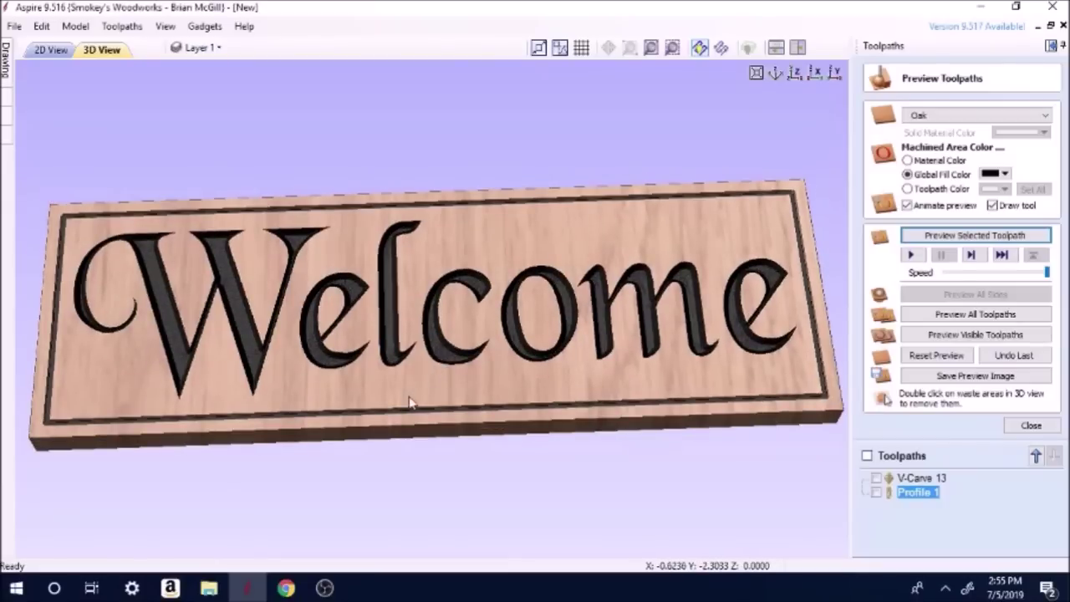
drag(420, 436, 266, 403)
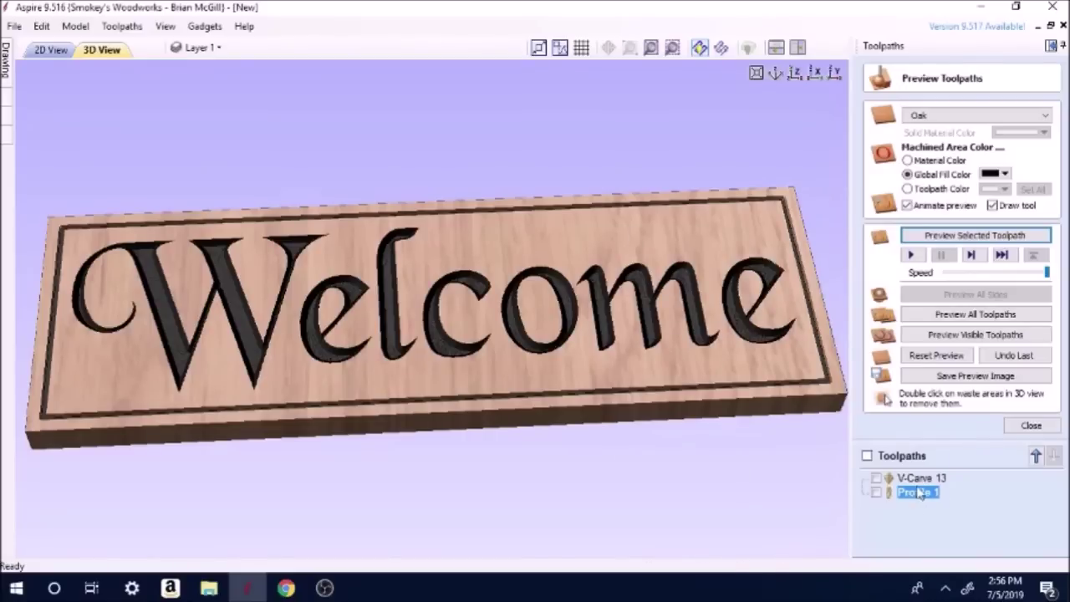
mouse_move(920, 496)
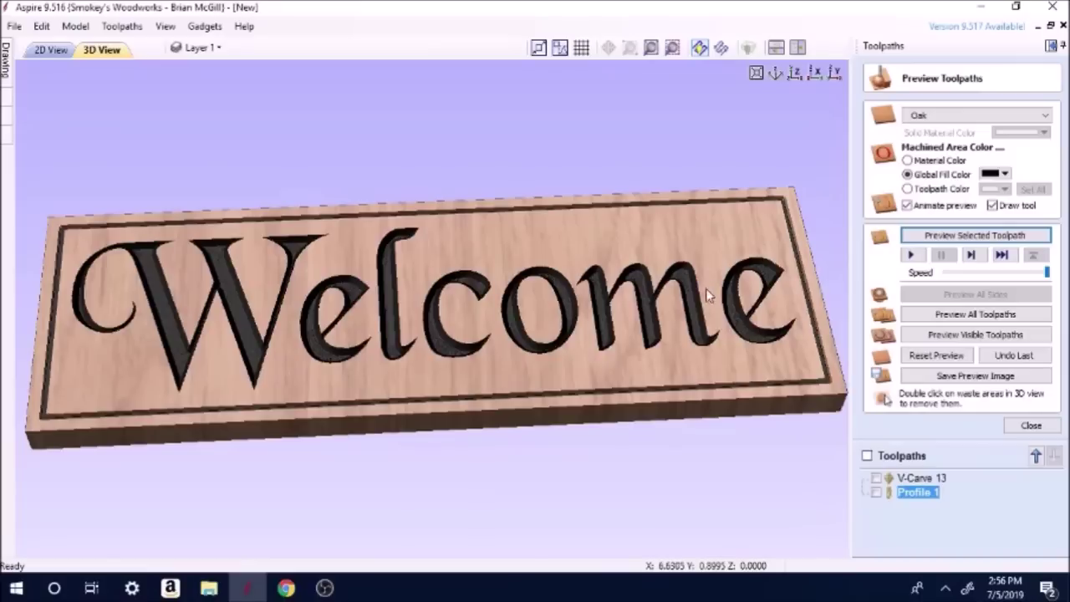
drag(712, 287, 703, 316)
drag(554, 383, 309, 430)
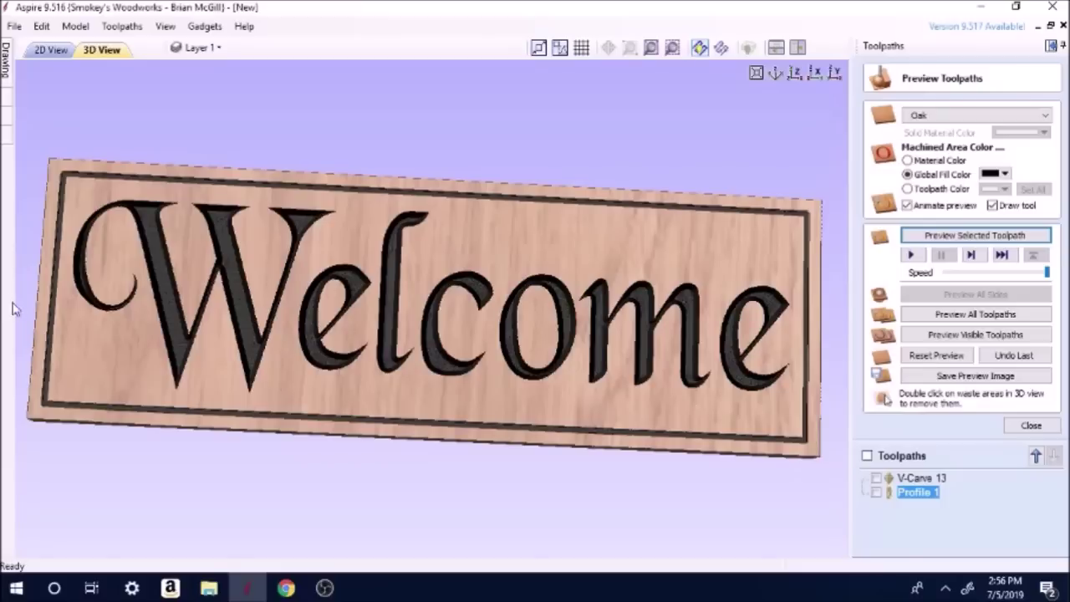
drag(44, 202, 35, 280)
drag(549, 399, 460, 368)
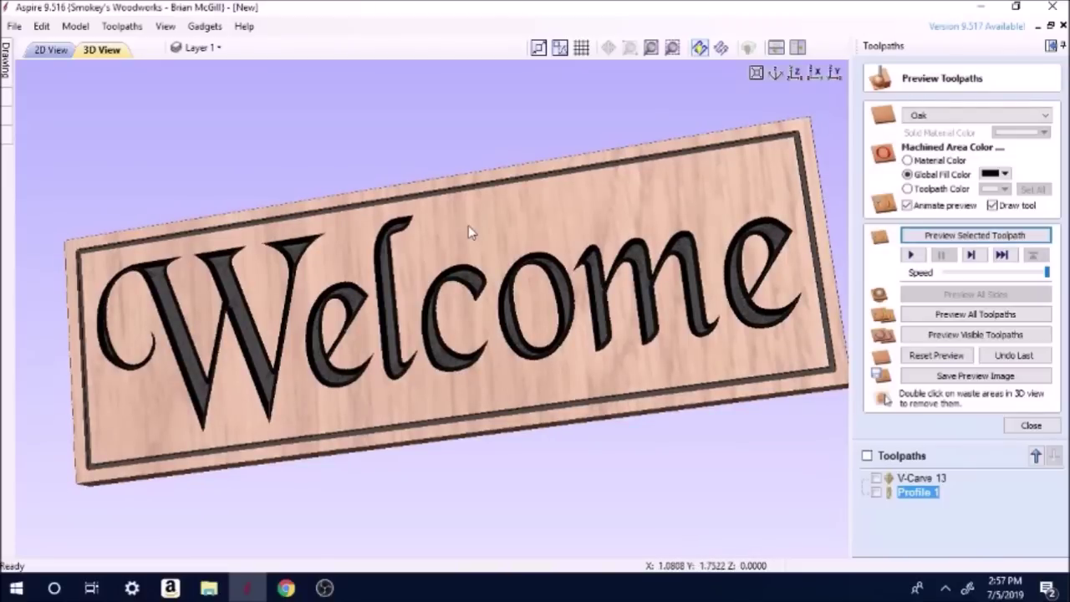
drag(468, 226, 484, 148)
drag(755, 162, 819, 271)
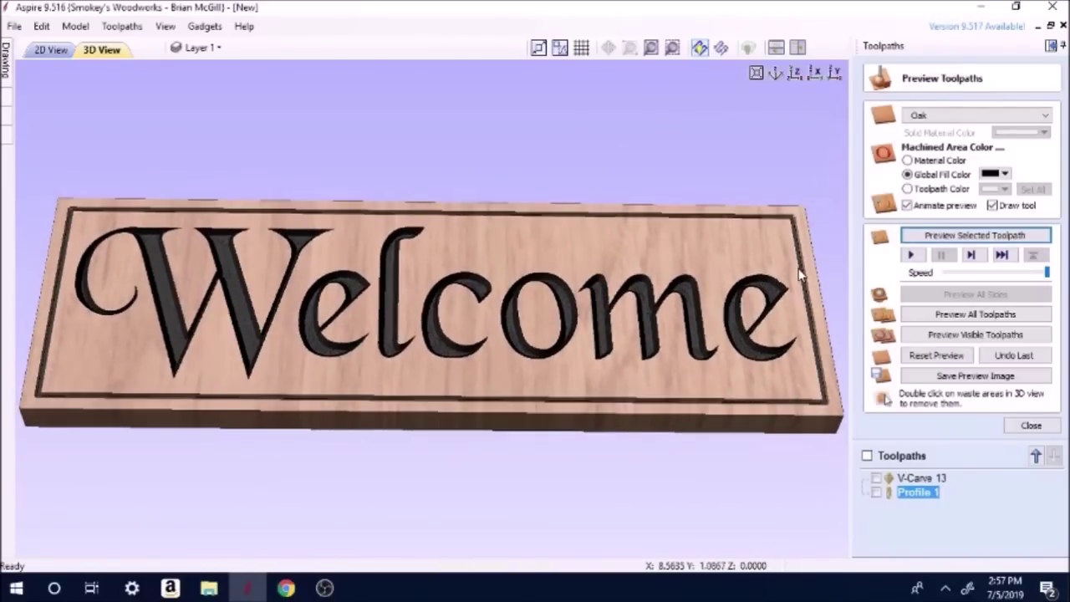
drag(786, 320, 702, 368)
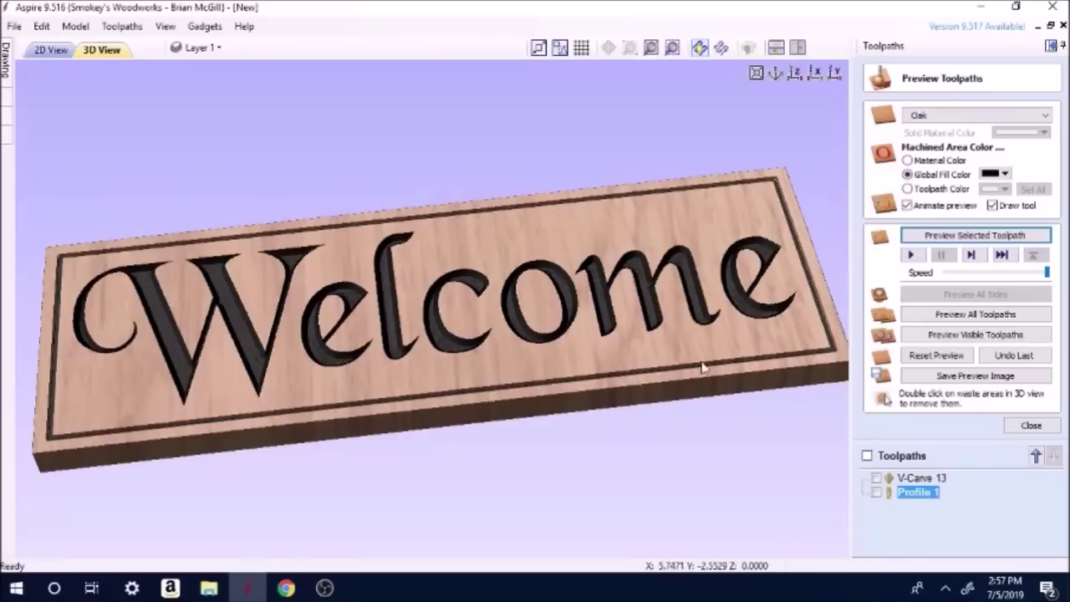
drag(433, 407, 354, 402)
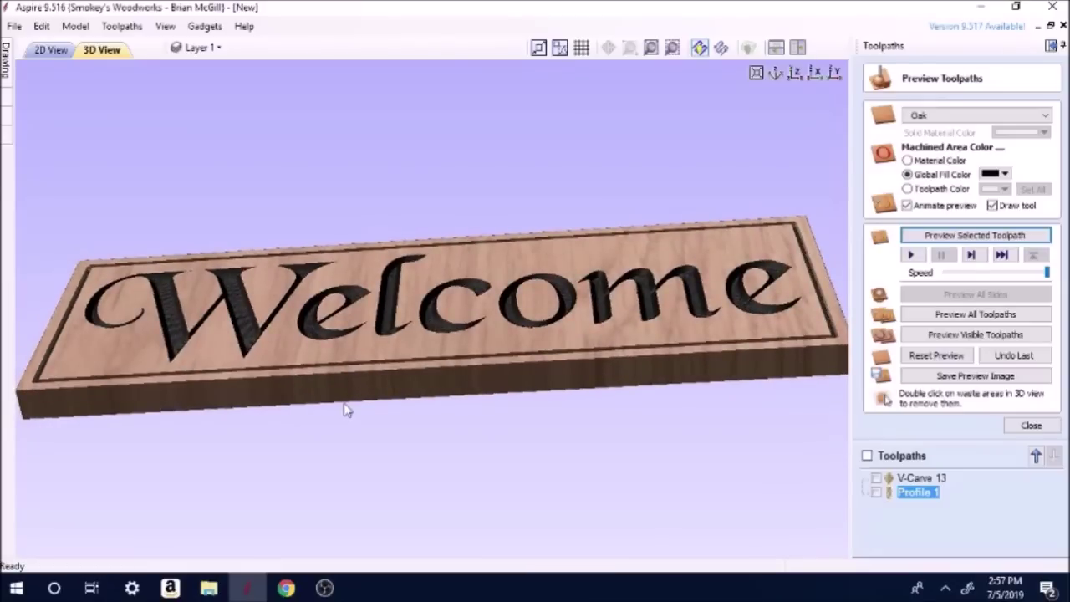